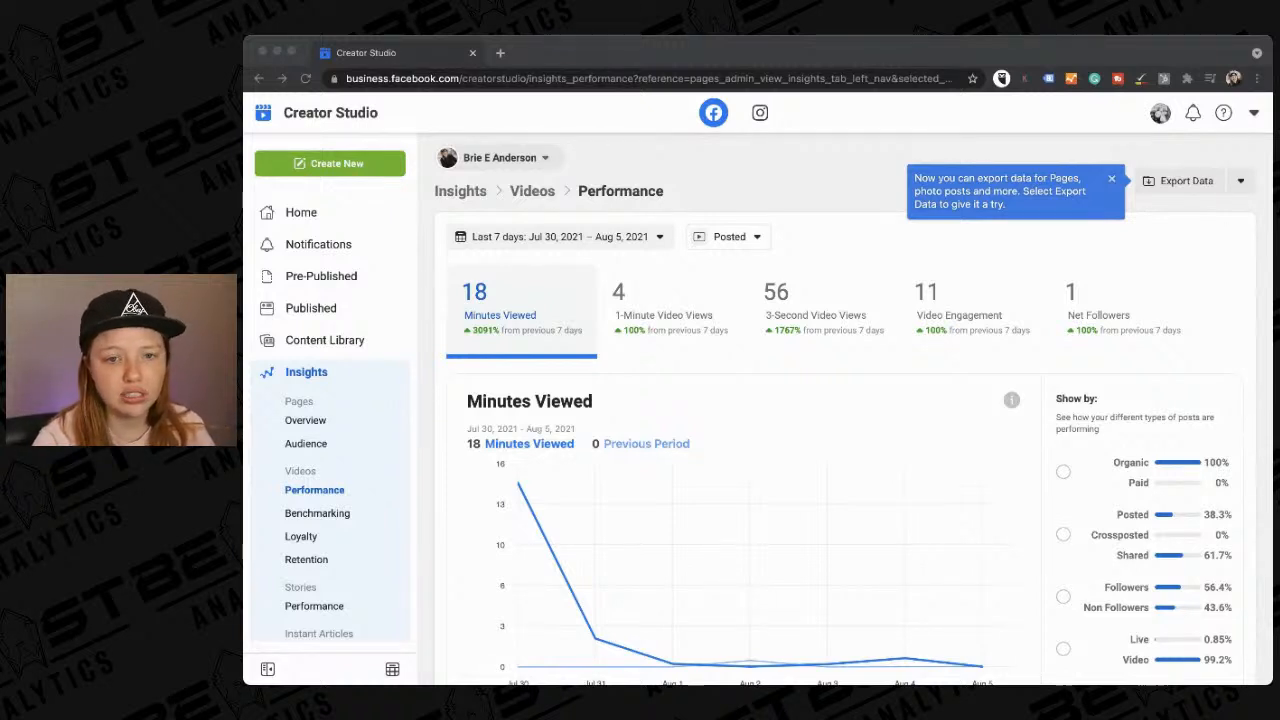
Open the Creator Studio home overview and look over the recommendations, recent posts and insights summary.
left_click(1204, 295)
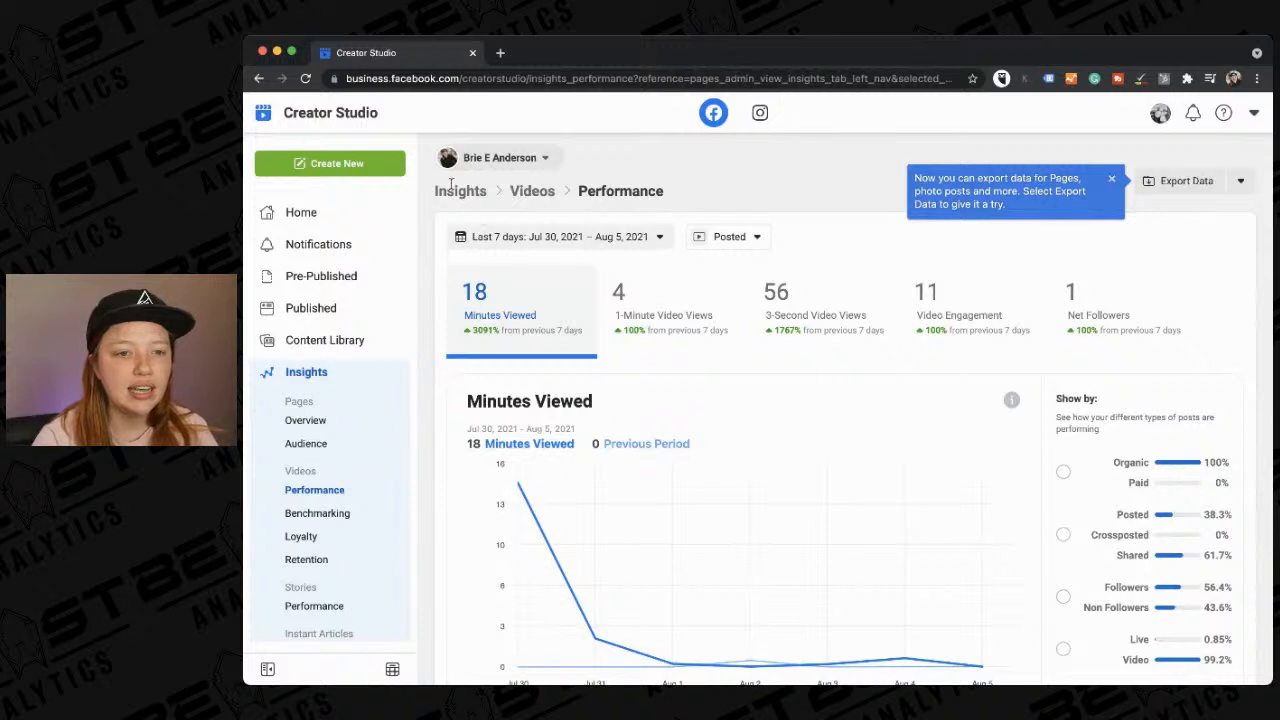
left_click(333, 220)
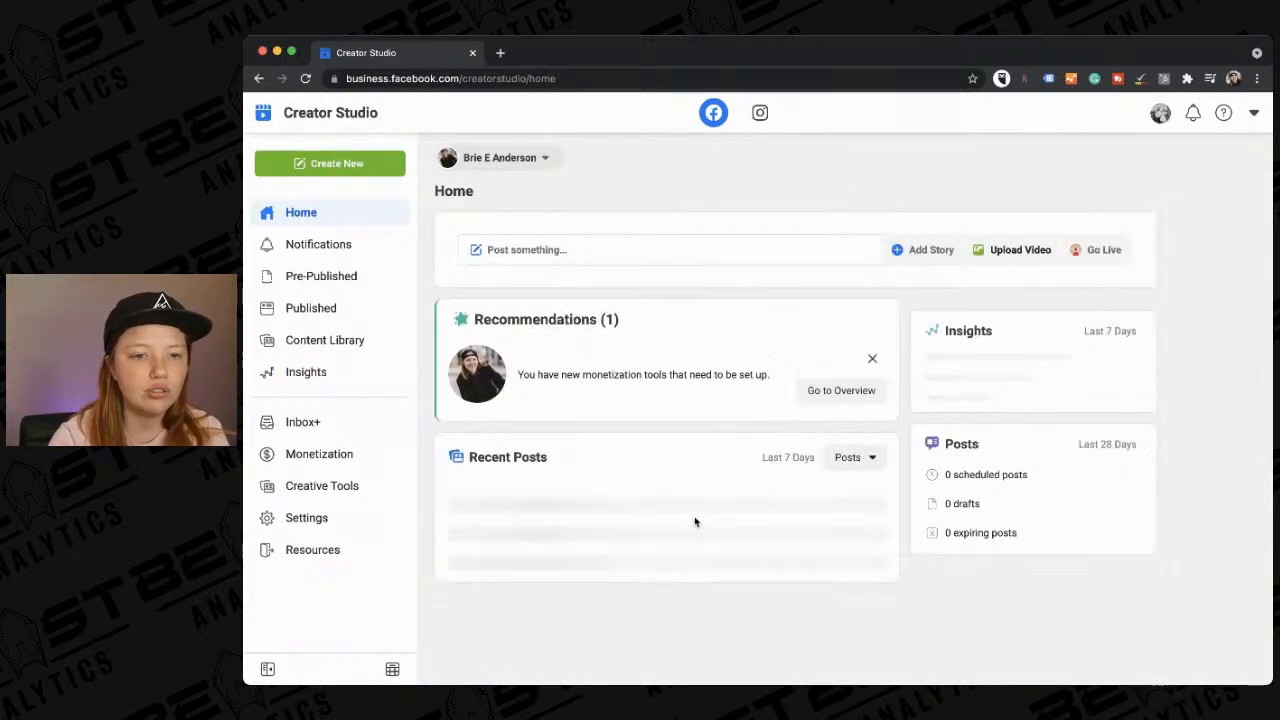
scroll(695, 521, "down", 1)
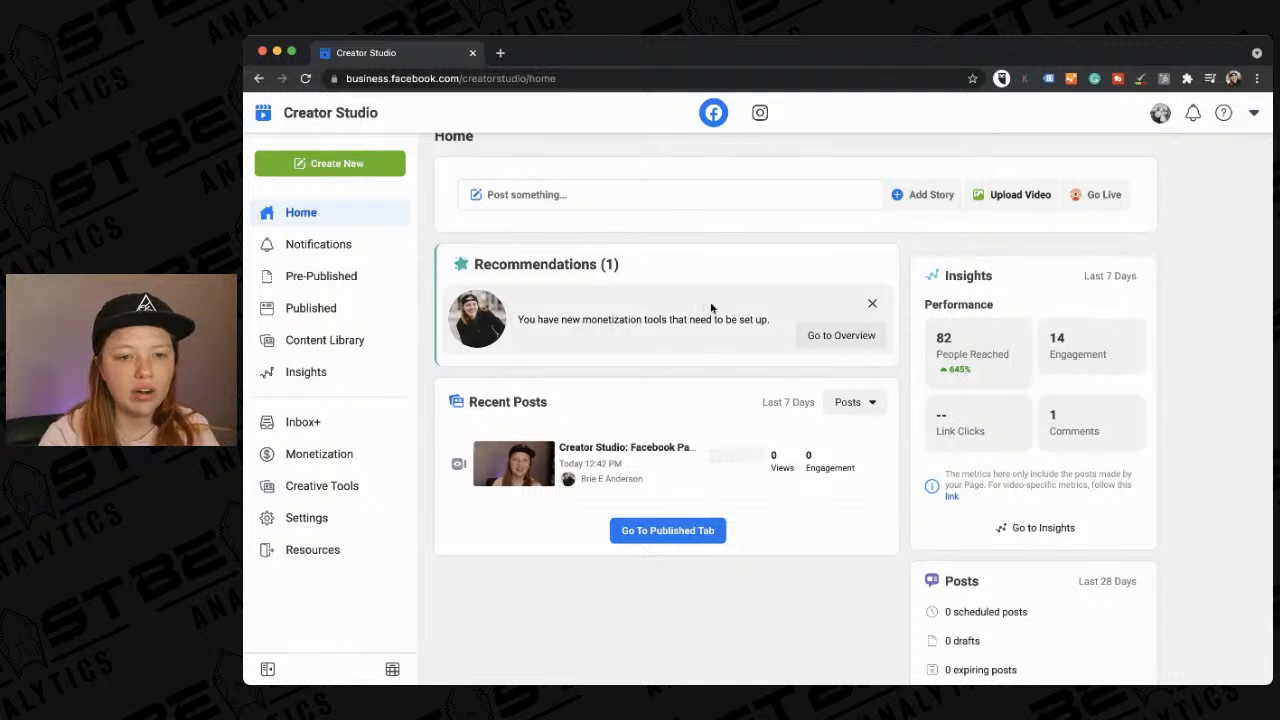
scroll(634, 425, "down", 1)
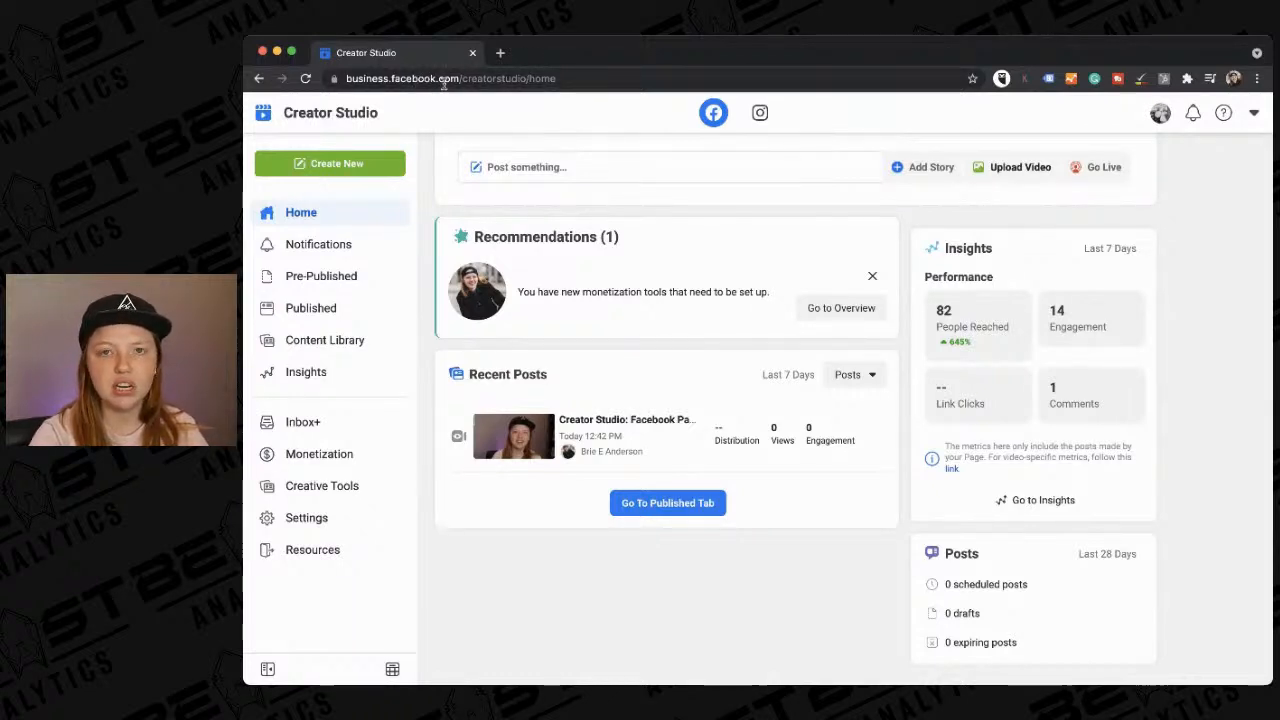
Open facebook.com in a new browser tab and go to the creator's own personal blog page among the managed pages.
left_click(561, 79)
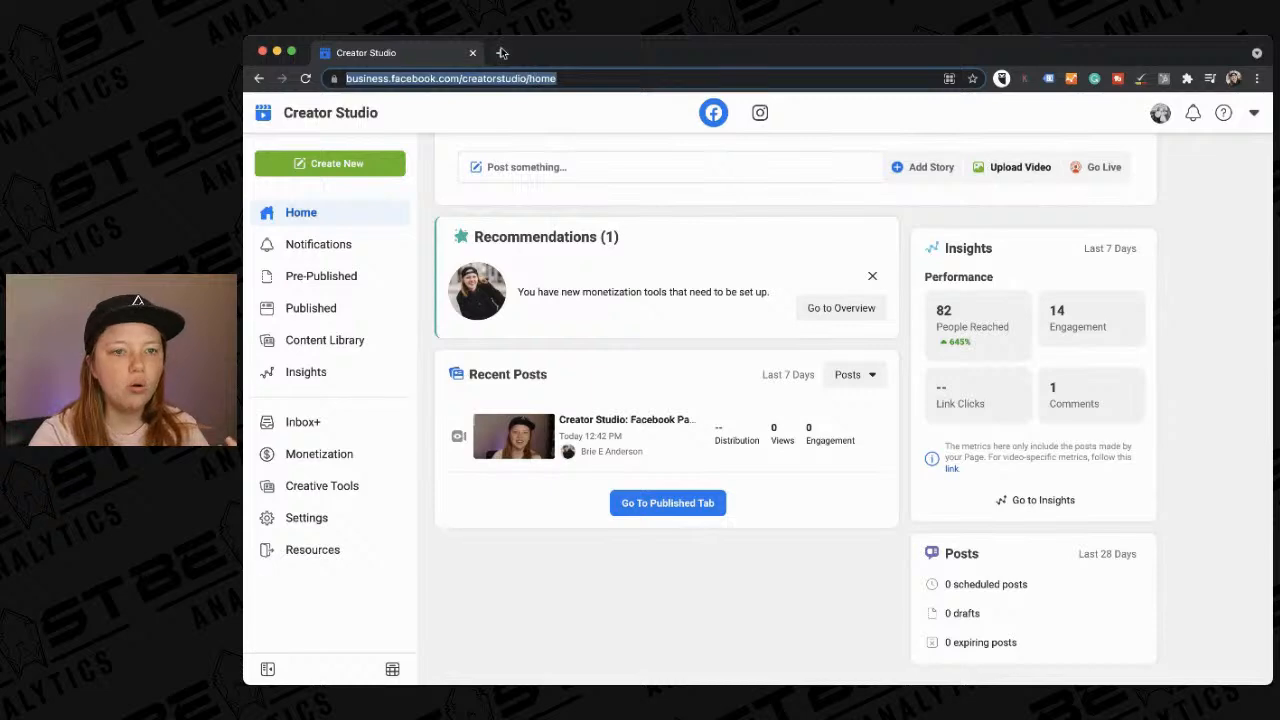
left_click(502, 52)
type("fa")
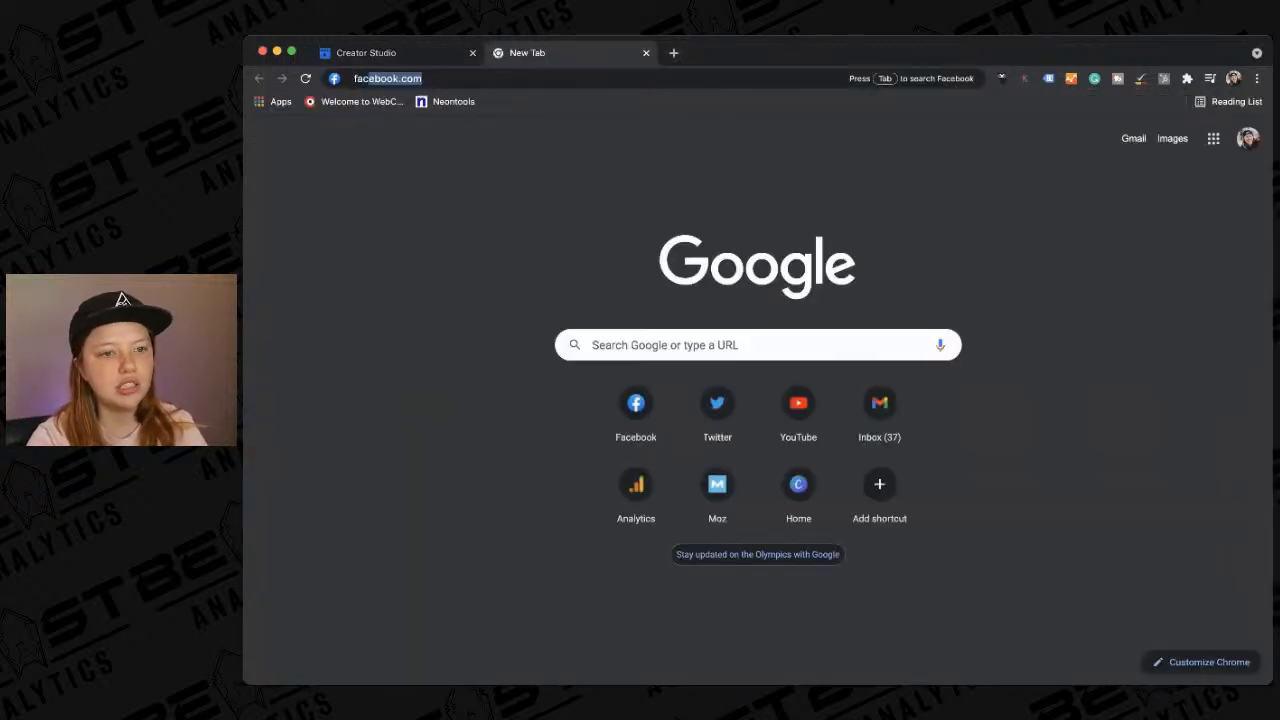
key("Return")
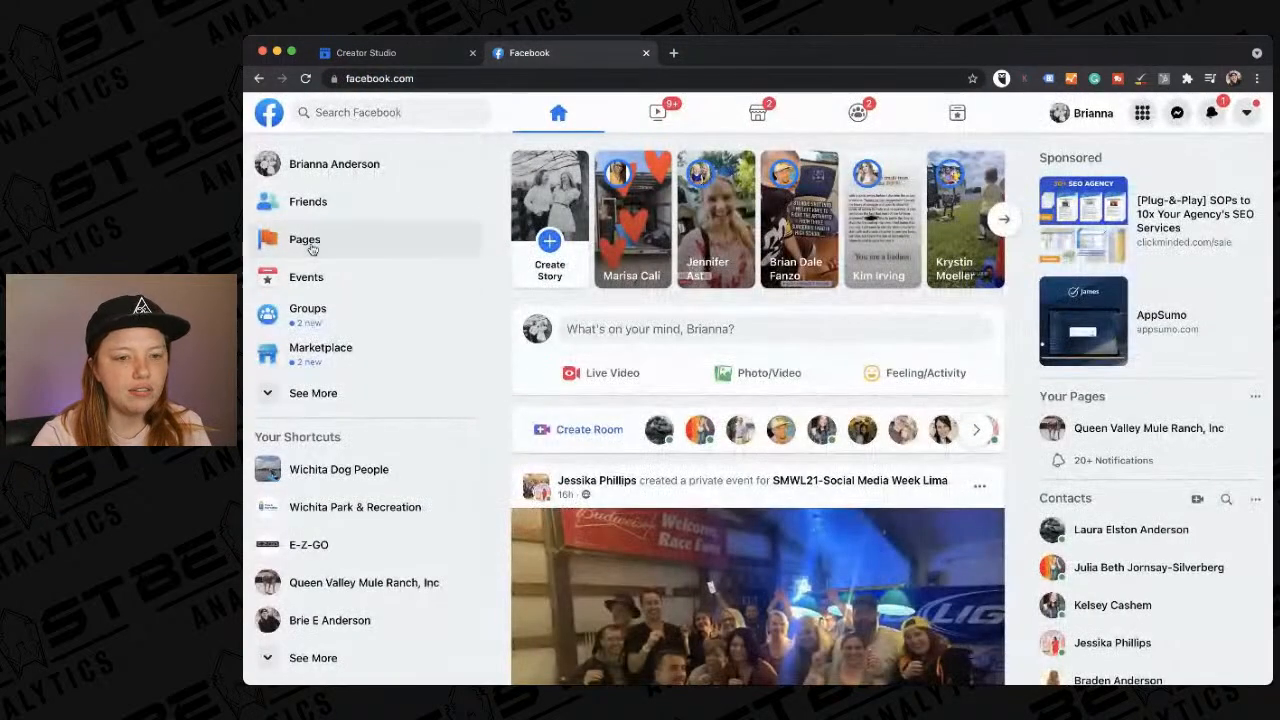
left_click(304, 241)
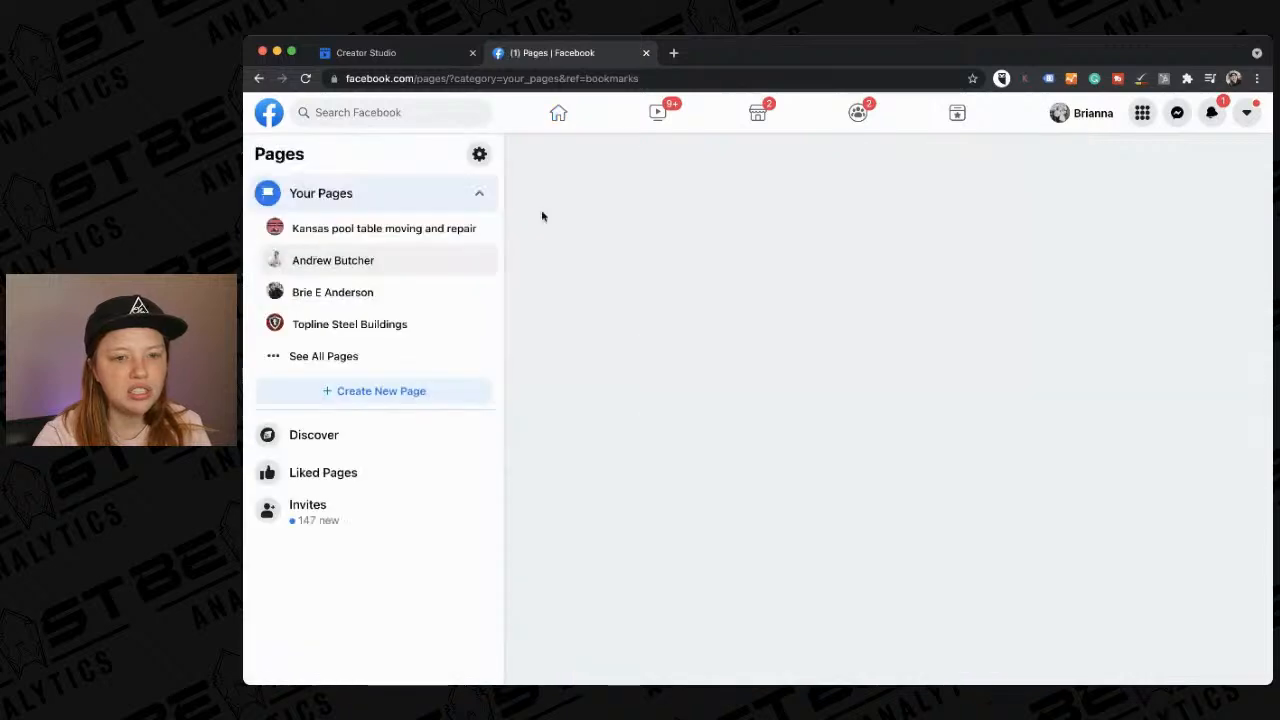
left_click(362, 296)
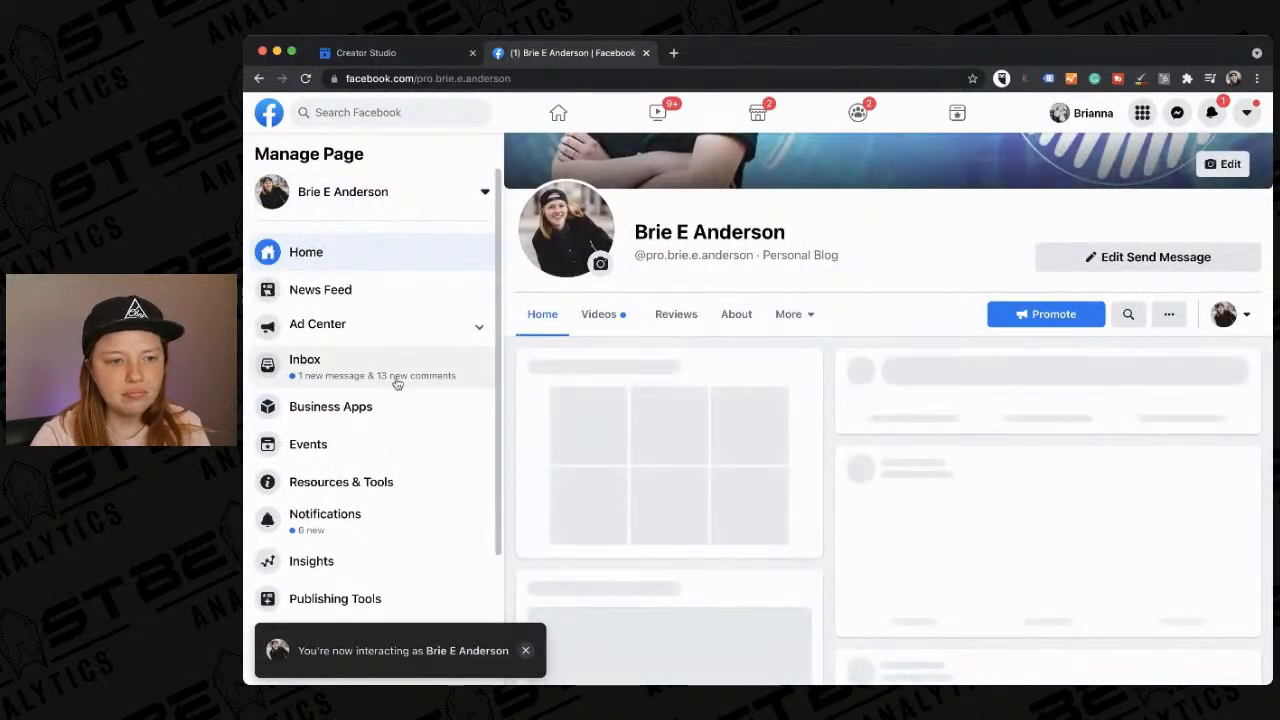
Open the page's Insights, launch Creator Studio from there, and close the old Creator Studio browser tab.
scroll(360, 500, "down", 1)
left_click(334, 546)
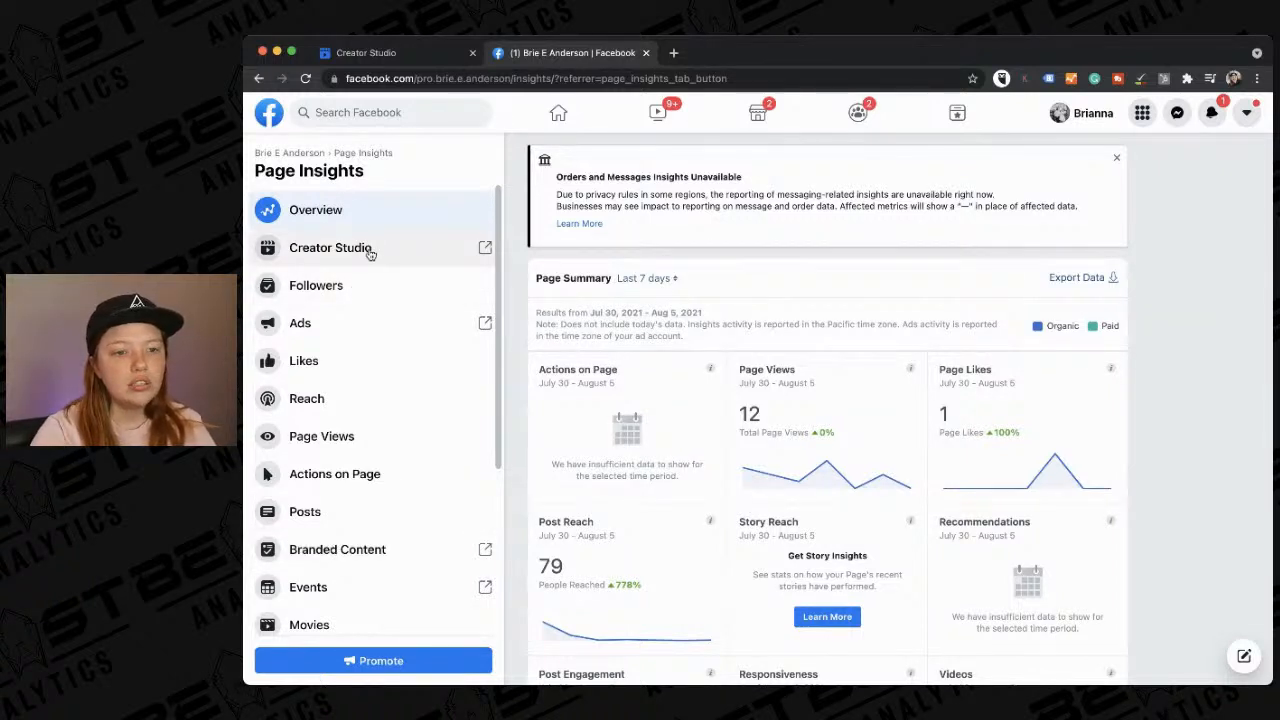
scroll(316, 540, "down", 5)
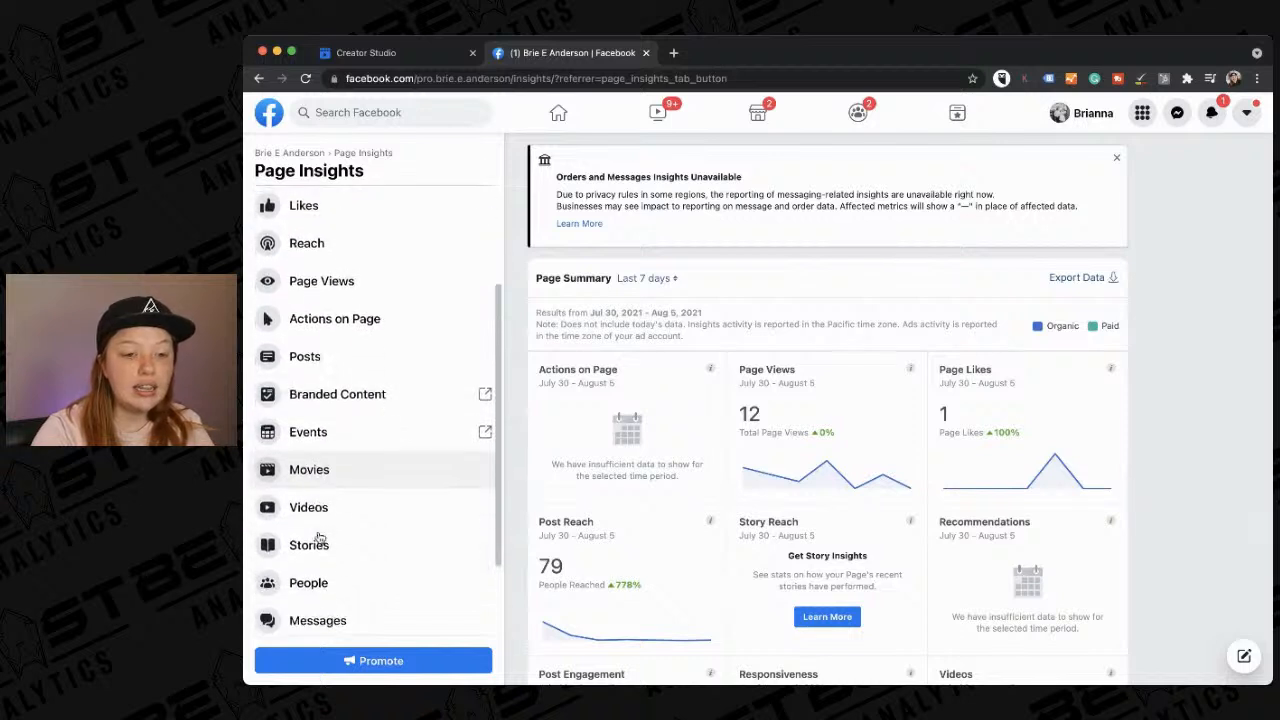
scroll(316, 536, "up", 5)
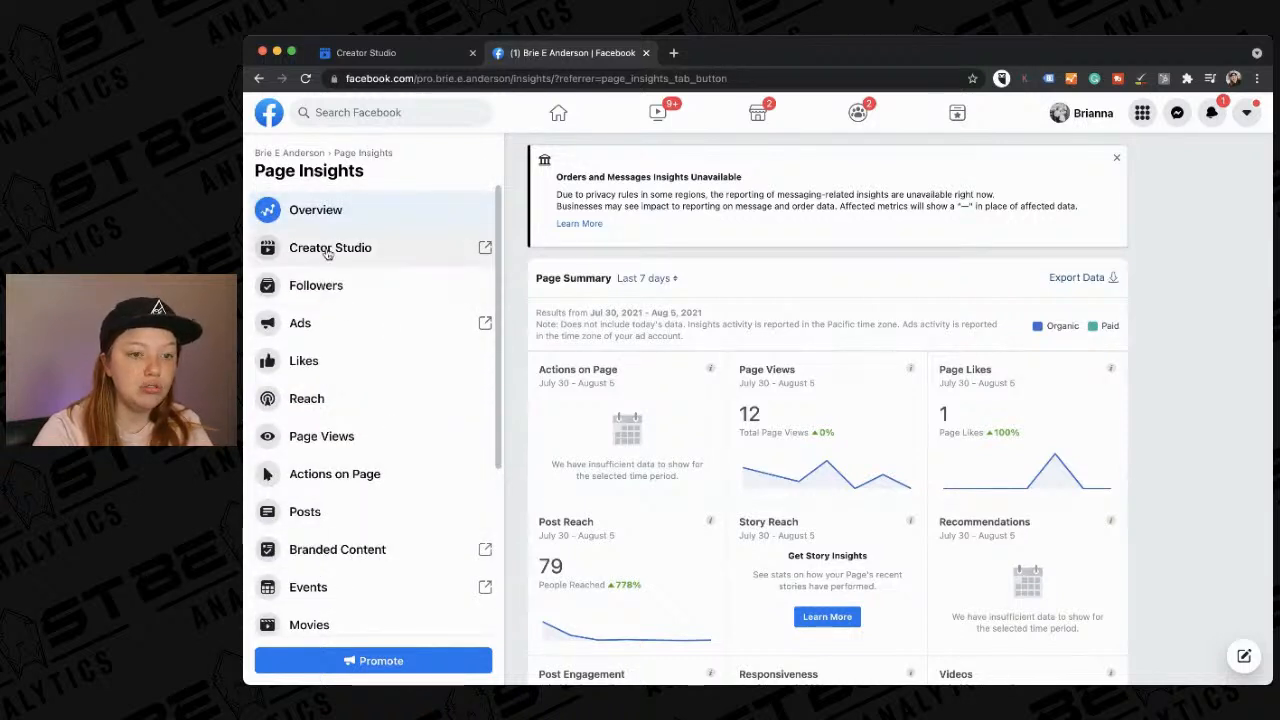
left_click(326, 251)
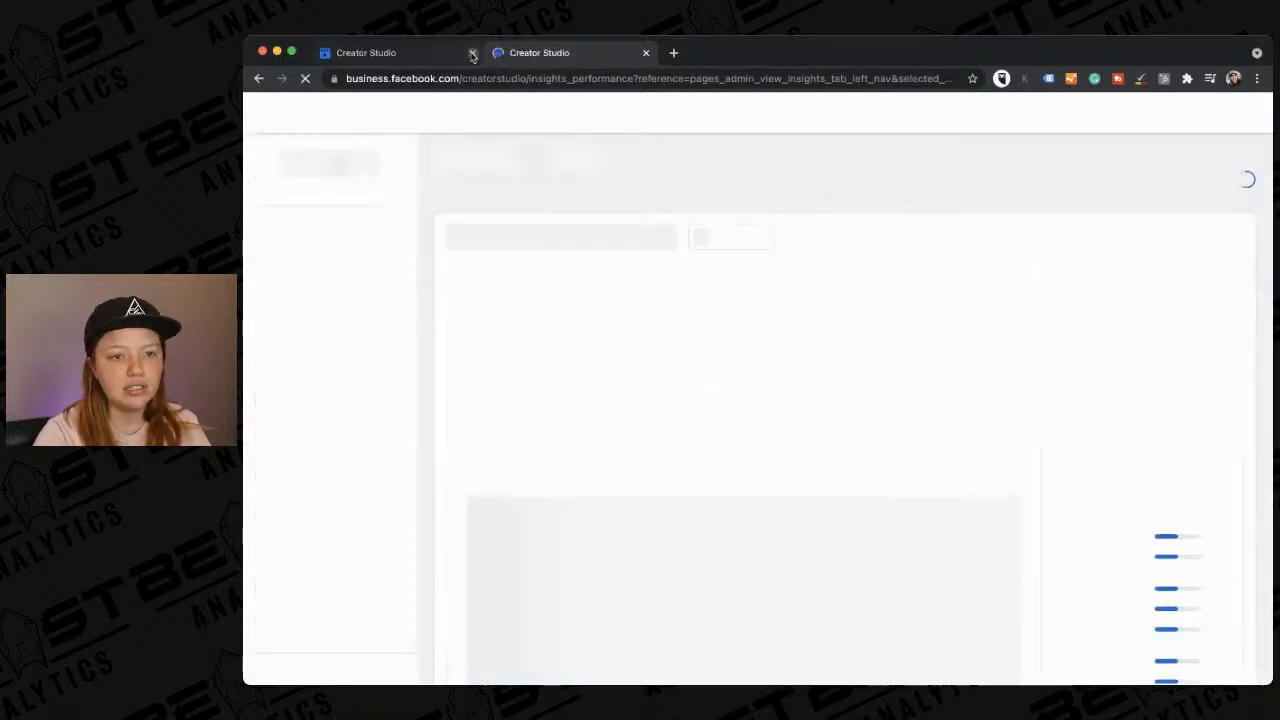
left_click(472, 55)
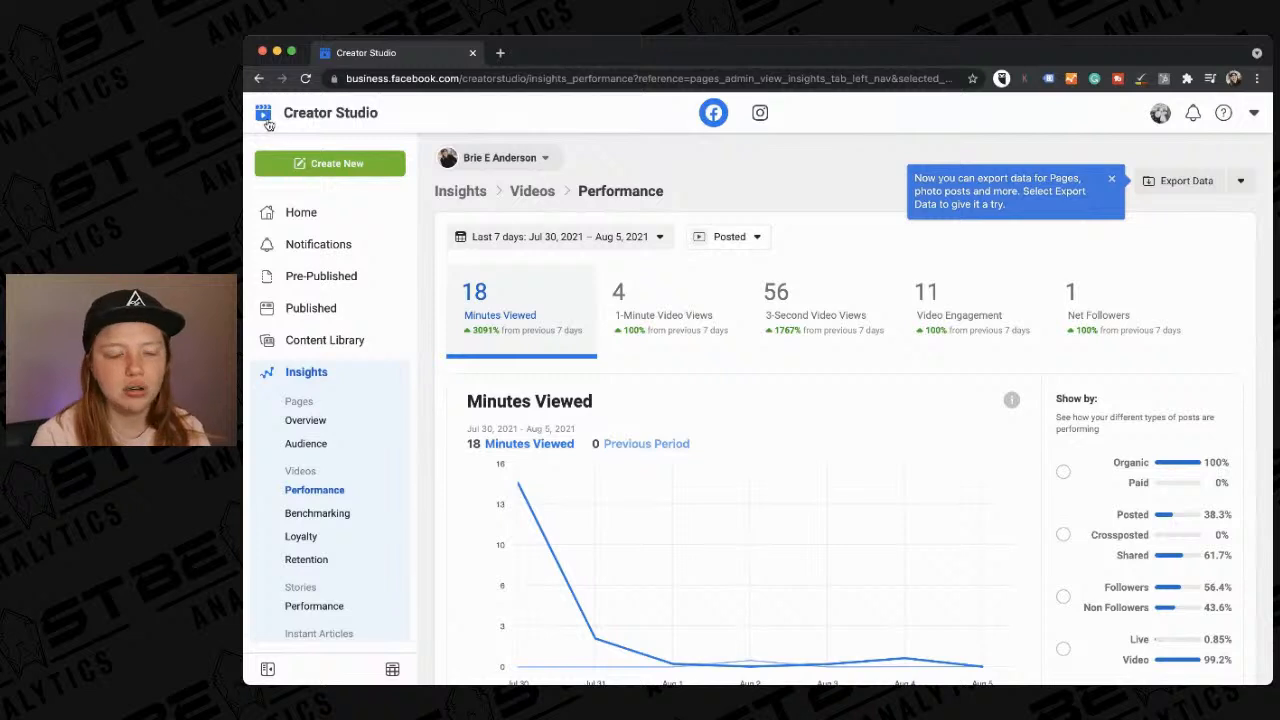
Open the list of all published posts and browse through its entries.
scroll(512, 445, "down", 1)
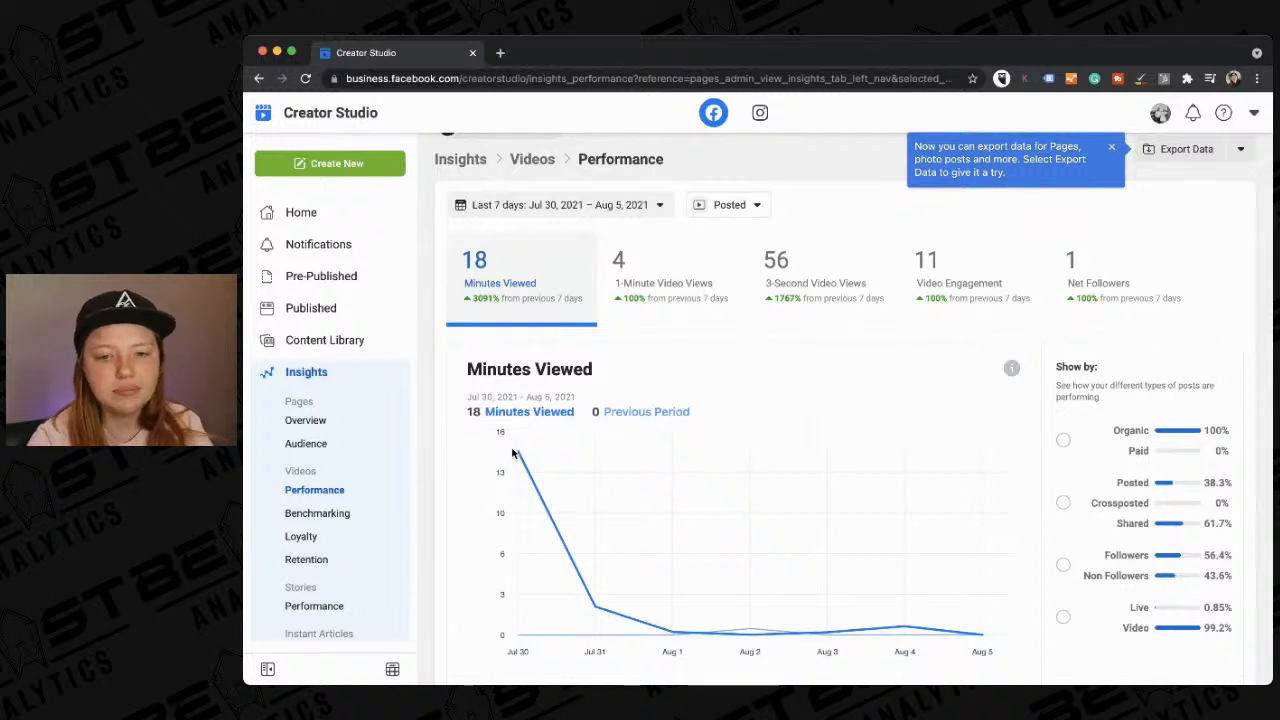
scroll(745, 492, "down", 1)
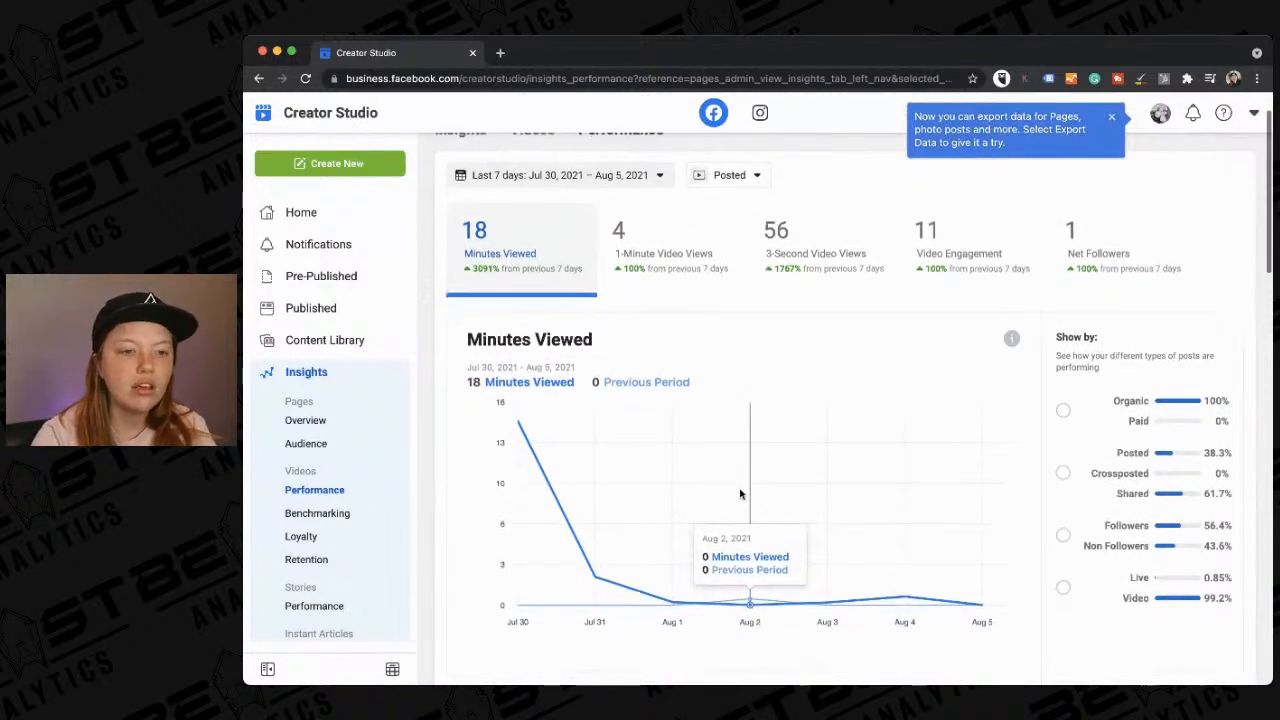
left_click(318, 309)
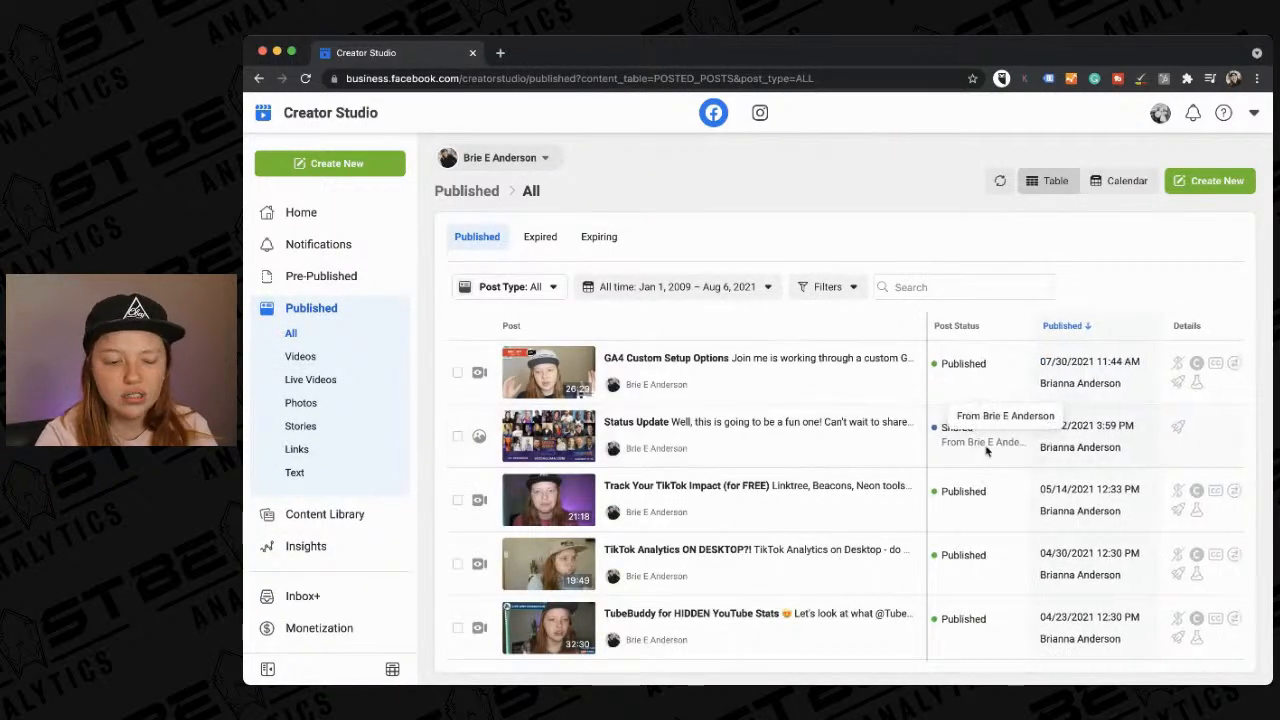
scroll(690, 480, "down", 1)
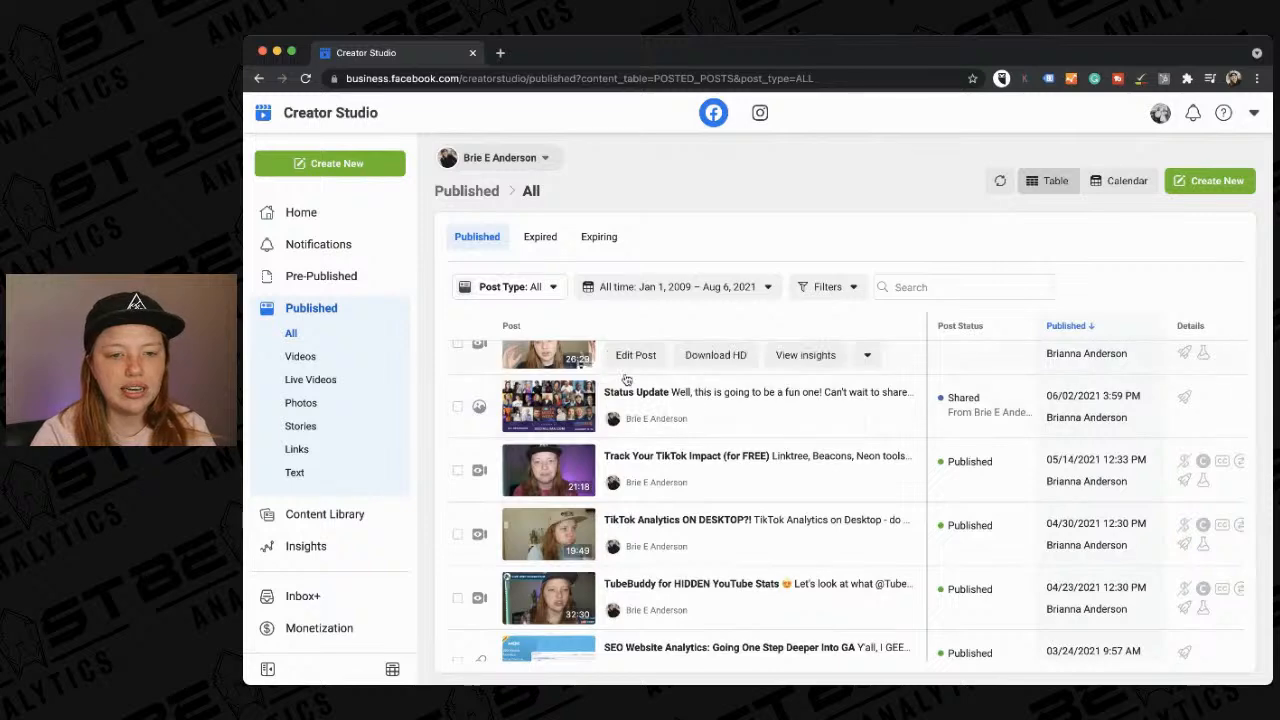
scroll(685, 537, "up", 1)
scroll(620, 550, "down", 5)
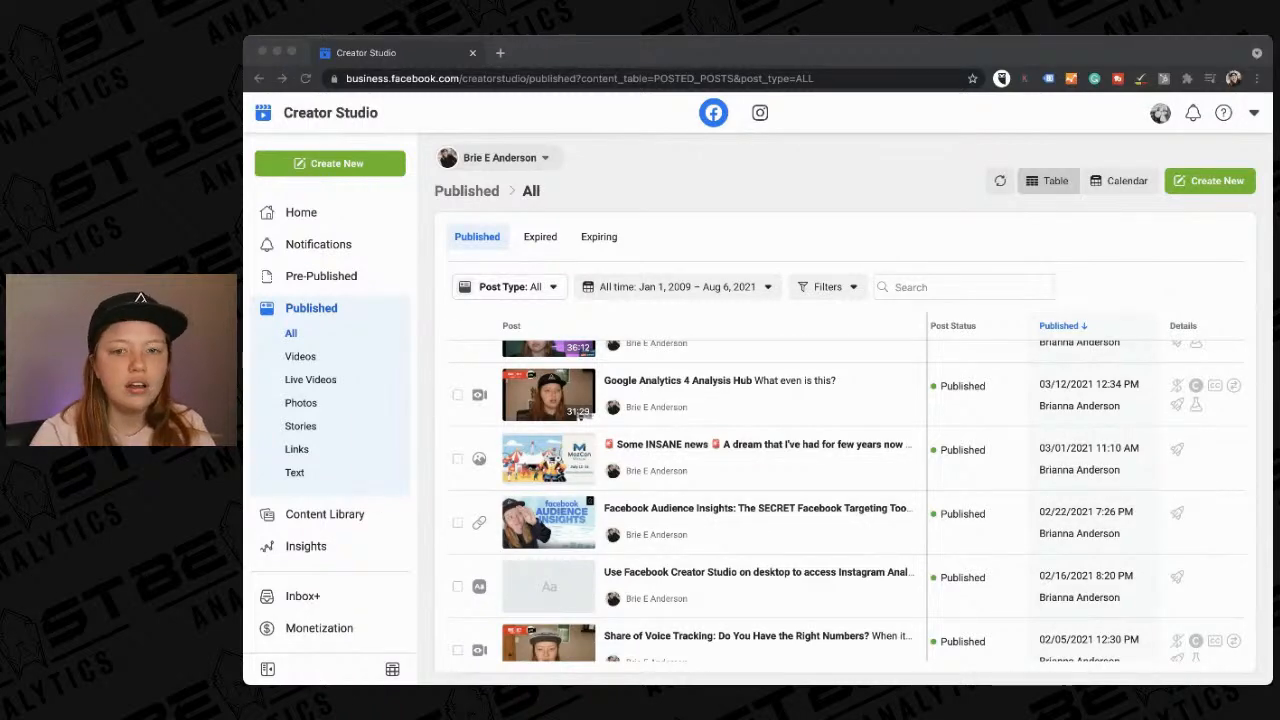
left_click(1179, 243)
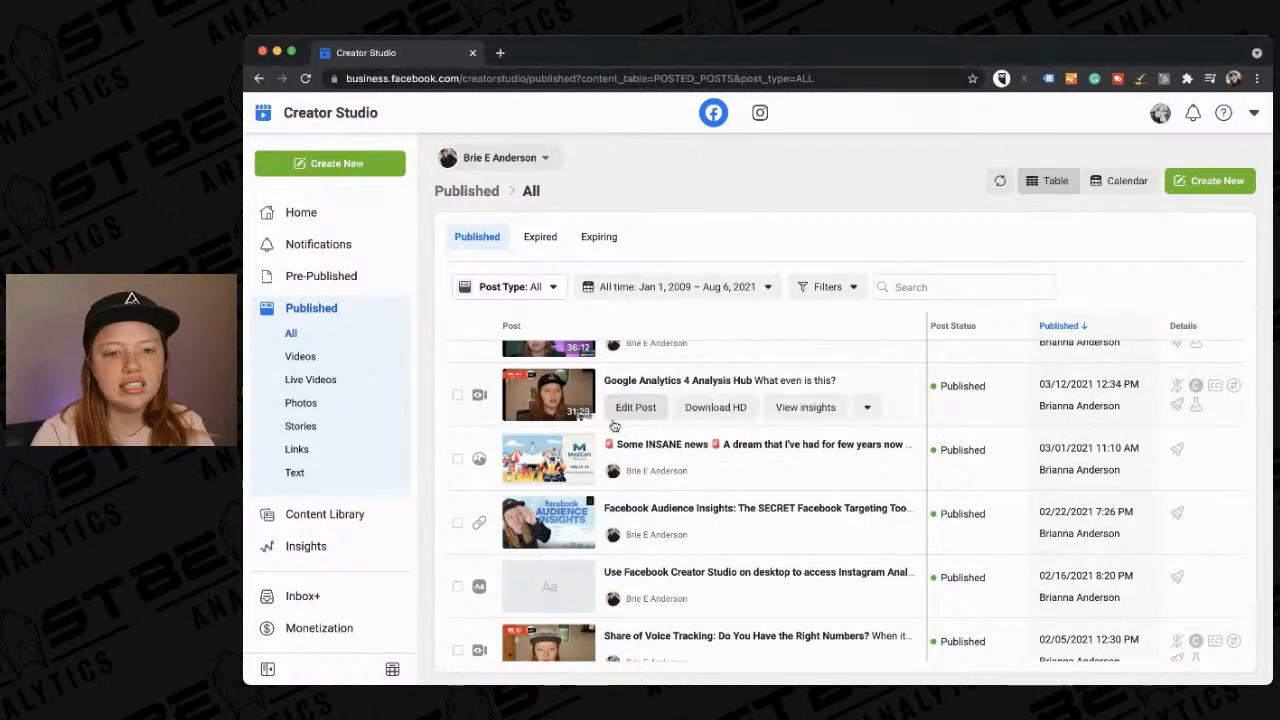
scroll(623, 470, "up", 2)
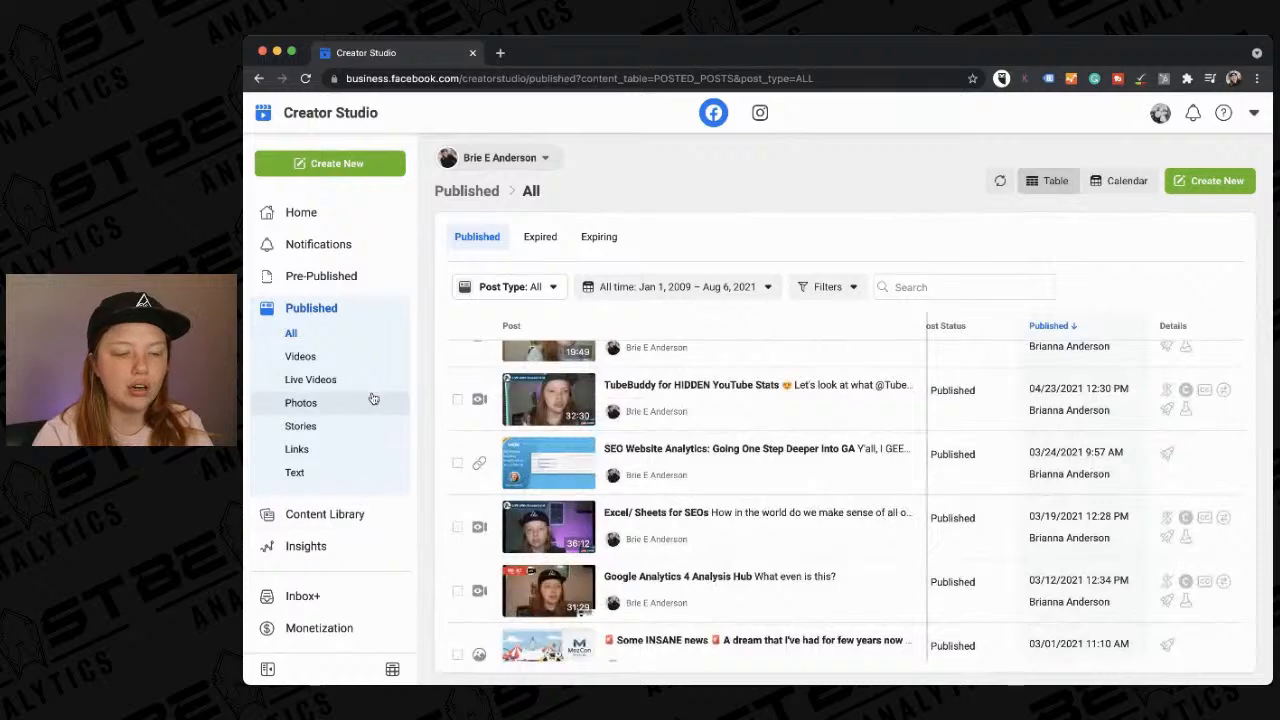
scroll(550, 460, "up", 3)
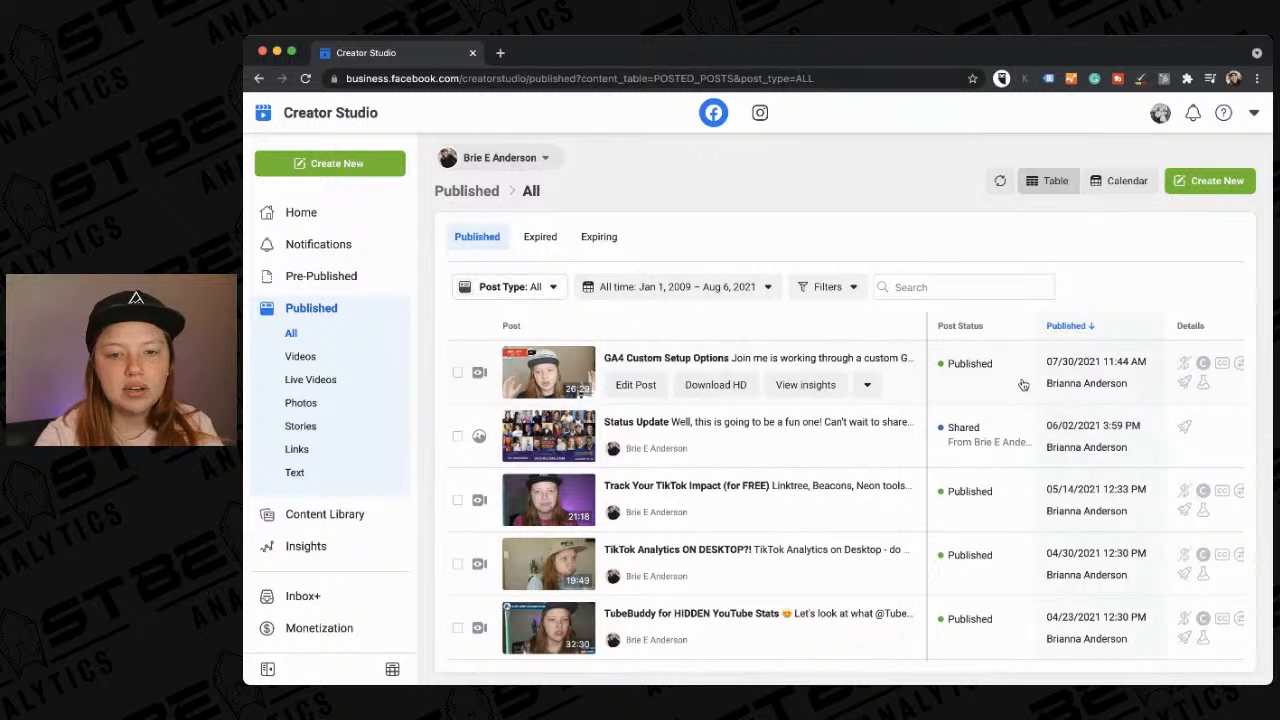
Review the post status, publish date and details columns of the published posts.
scroll(1100, 450, "right", 3)
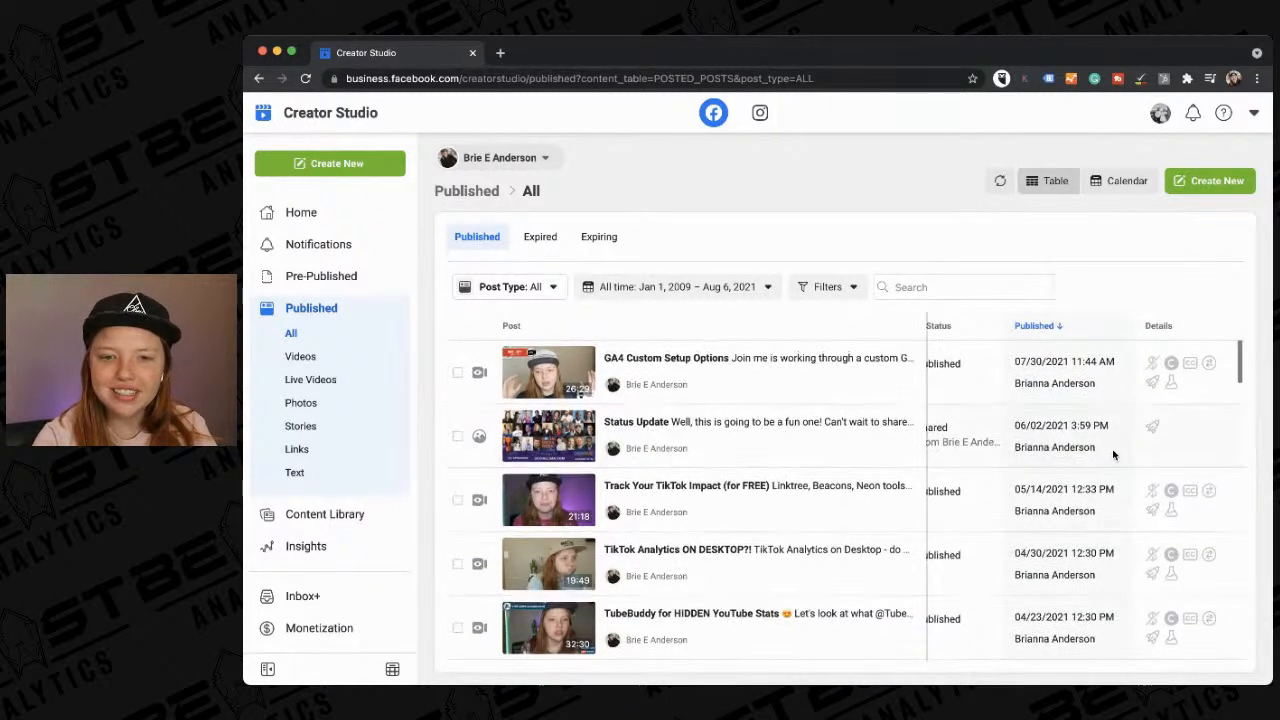
scroll(1113, 454, "left", 2)
scroll(1113, 454, "left", 1)
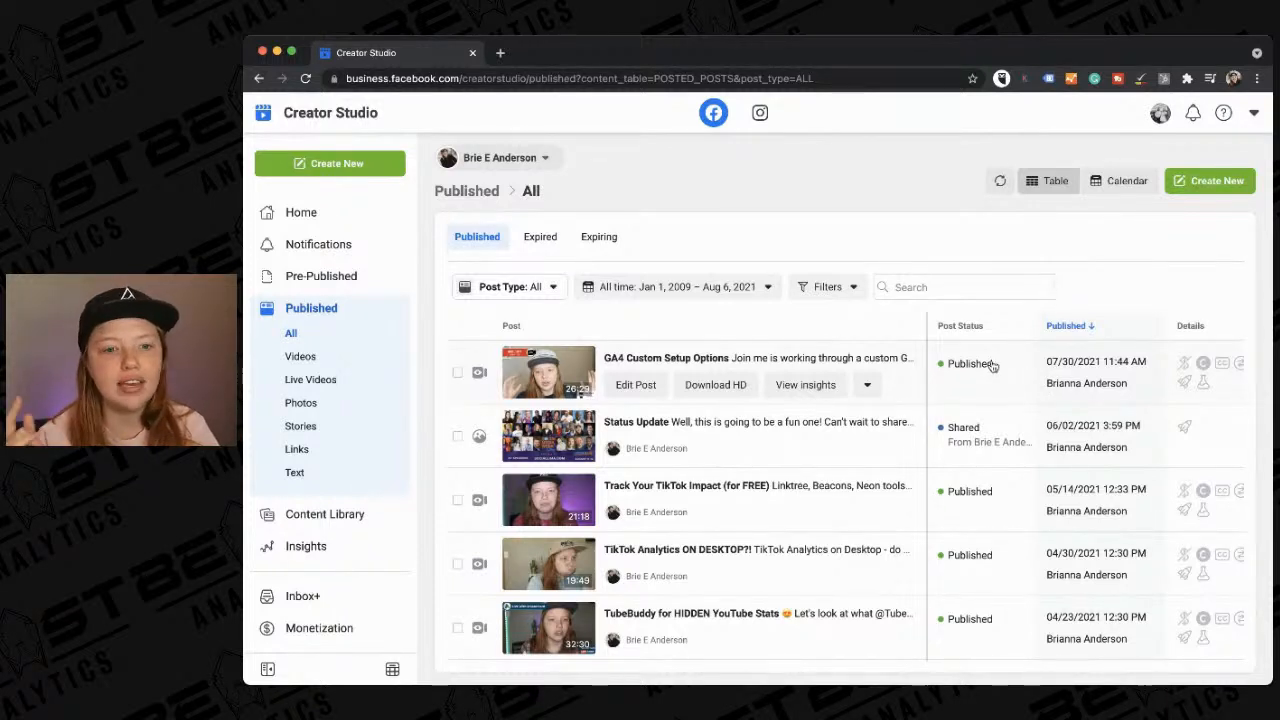
left_click(500, 233)
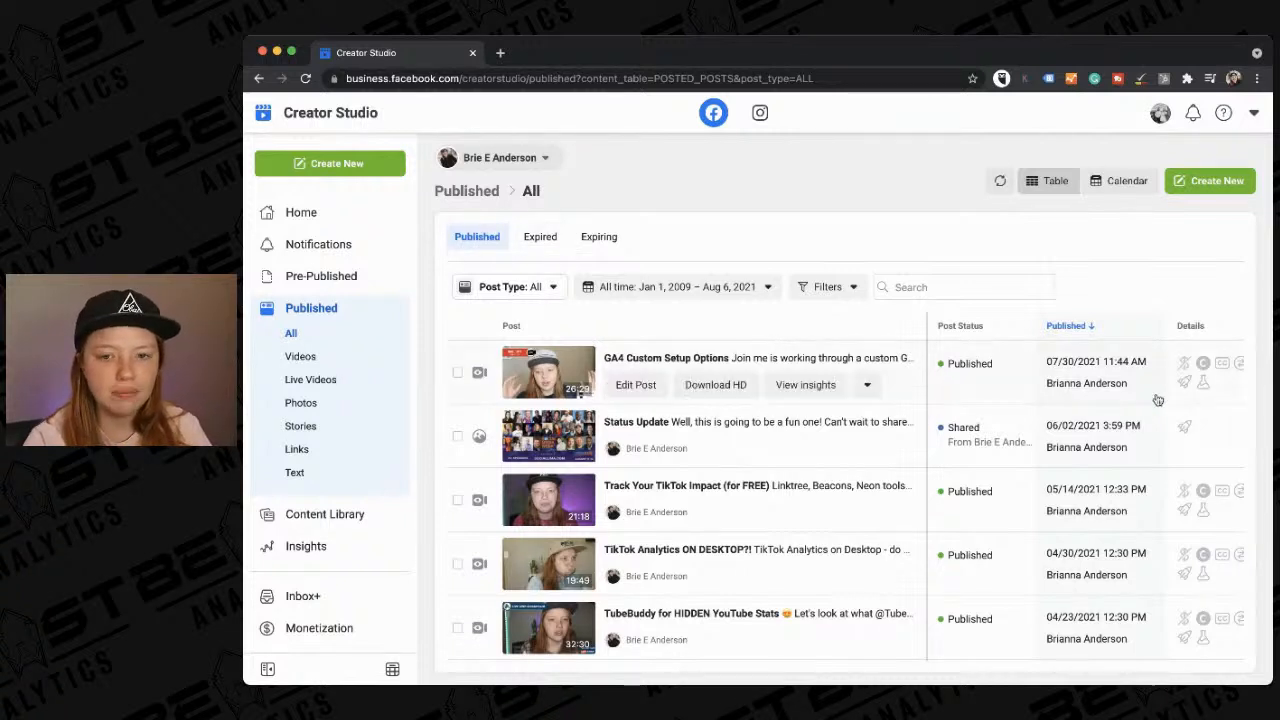
Examine the distribution score breakdown of the "GA4 Custom Setup Options" post.
scroll(1141, 401, "right", 3)
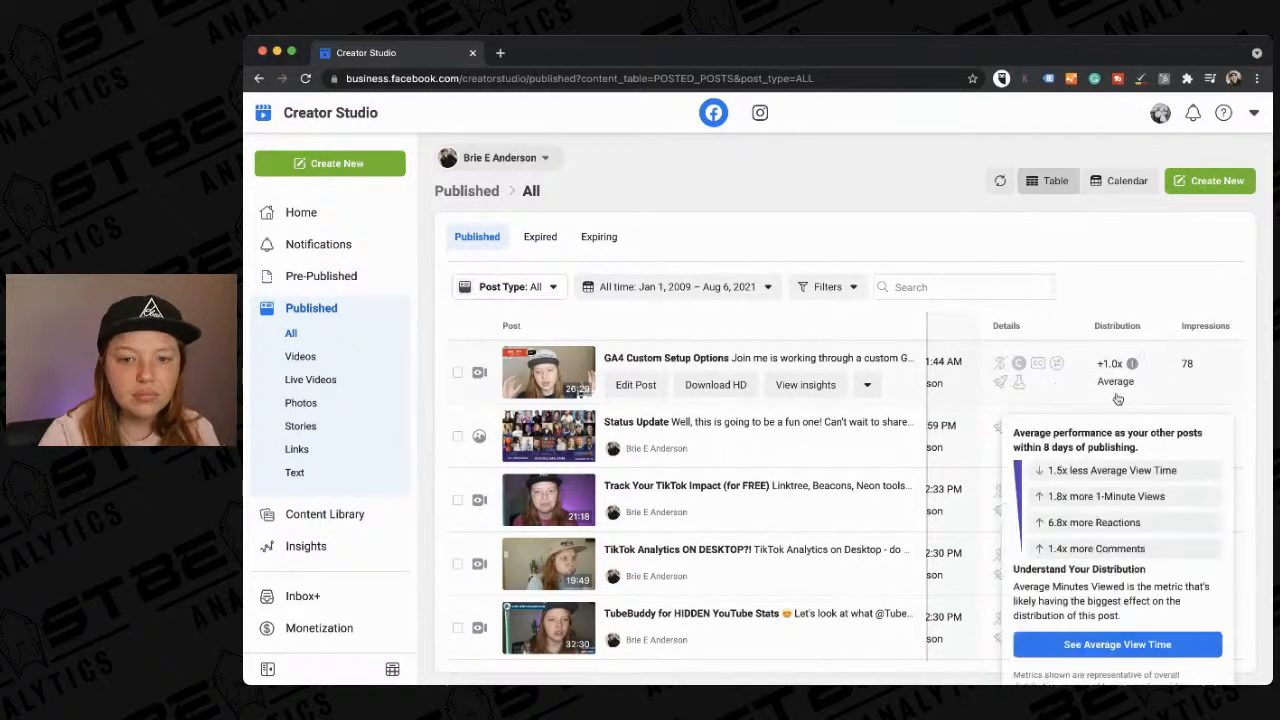
scroll(1122, 372, "right", 2)
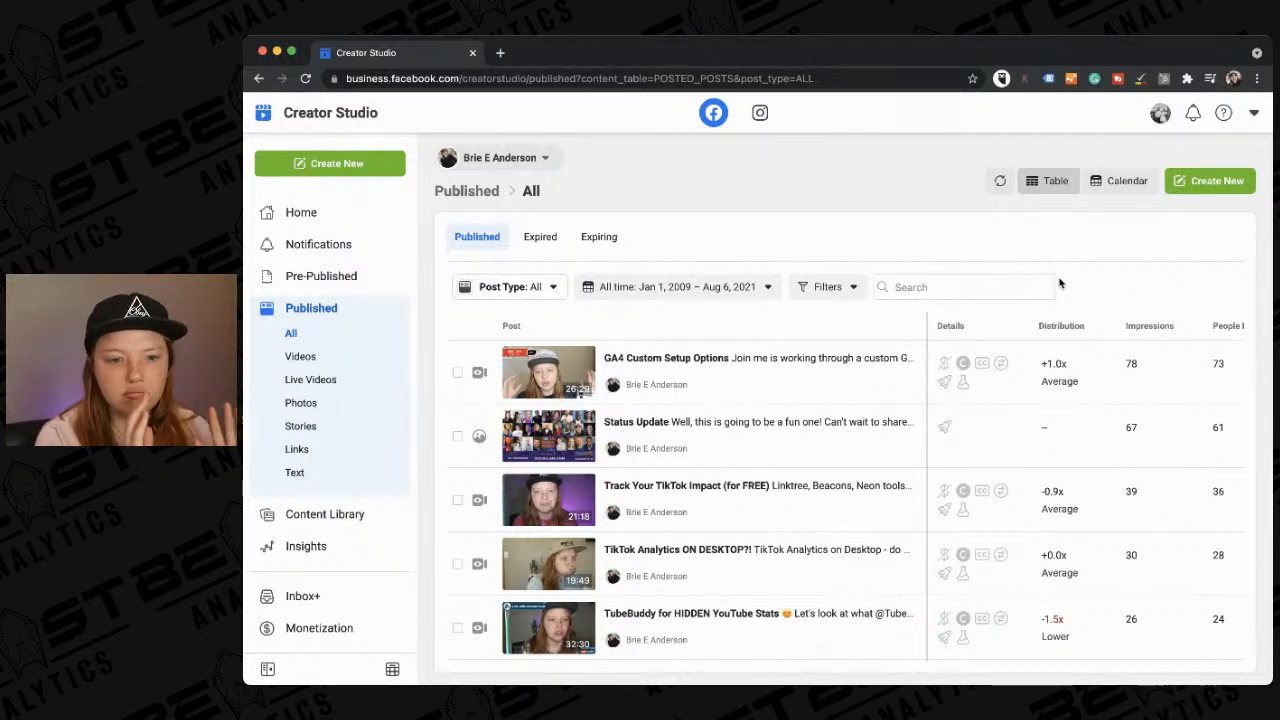
mouse_move(1058, 370)
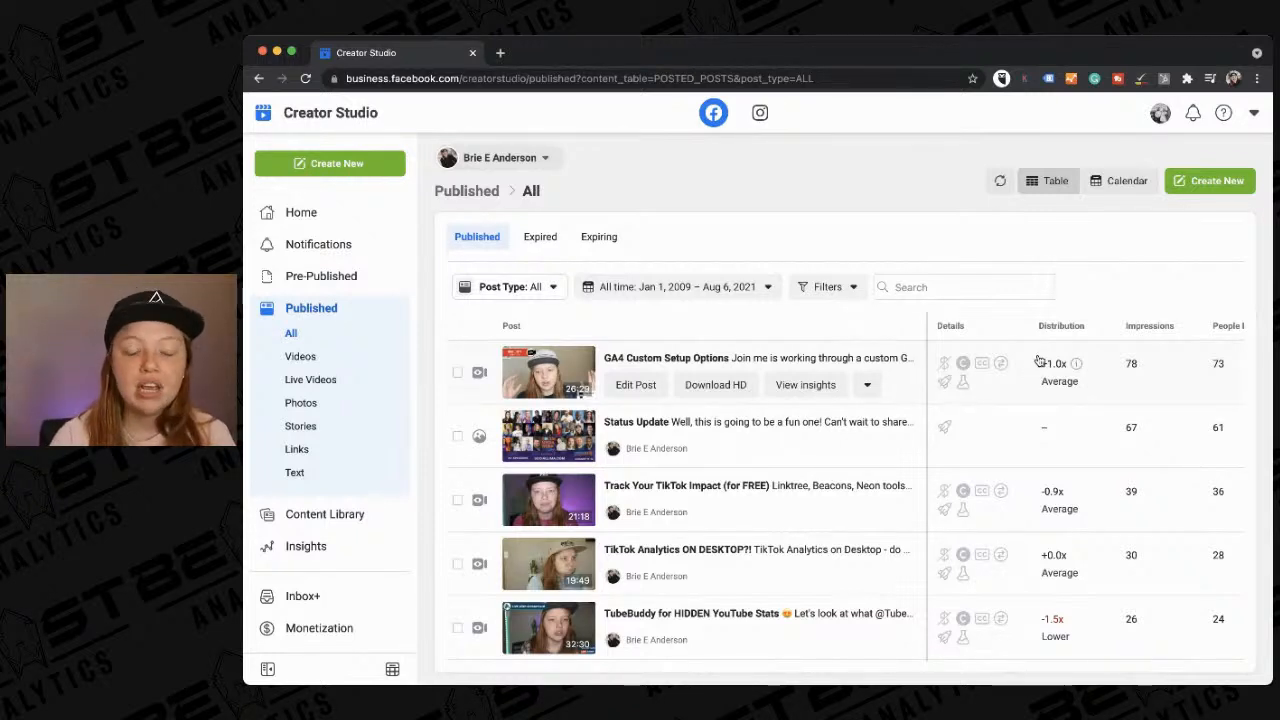
key("super+Tab")
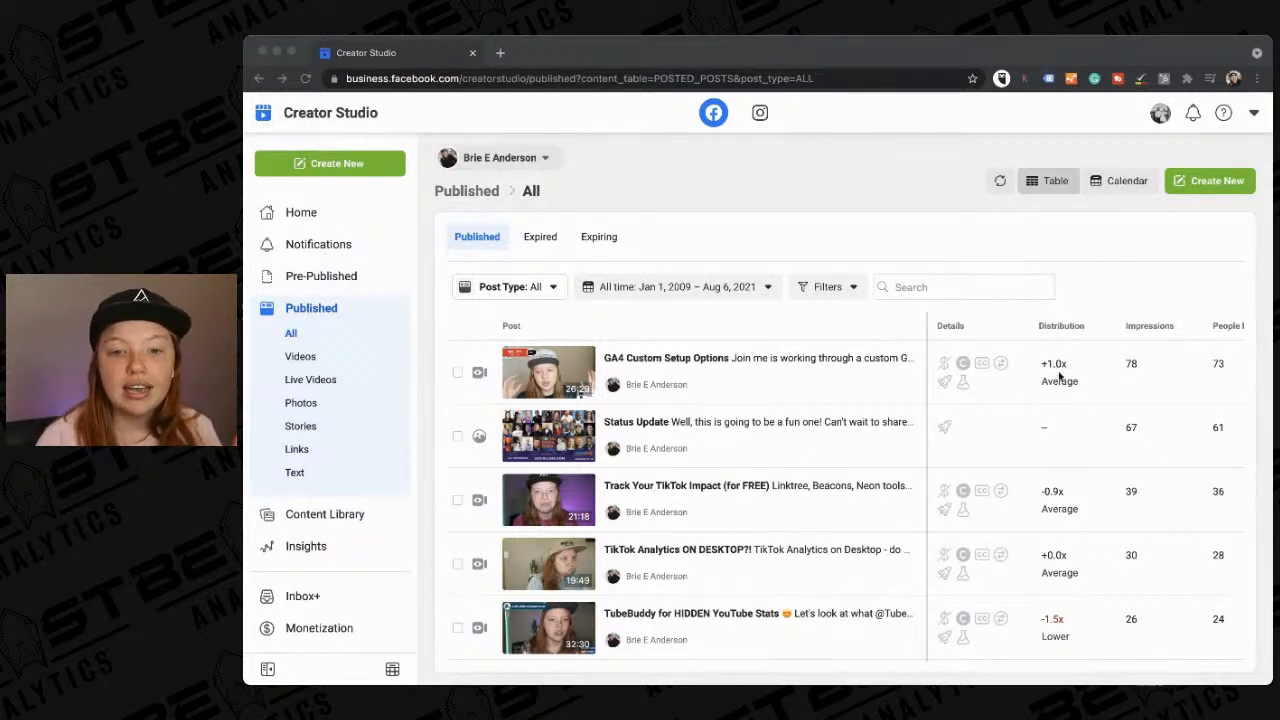
left_click(1060, 375)
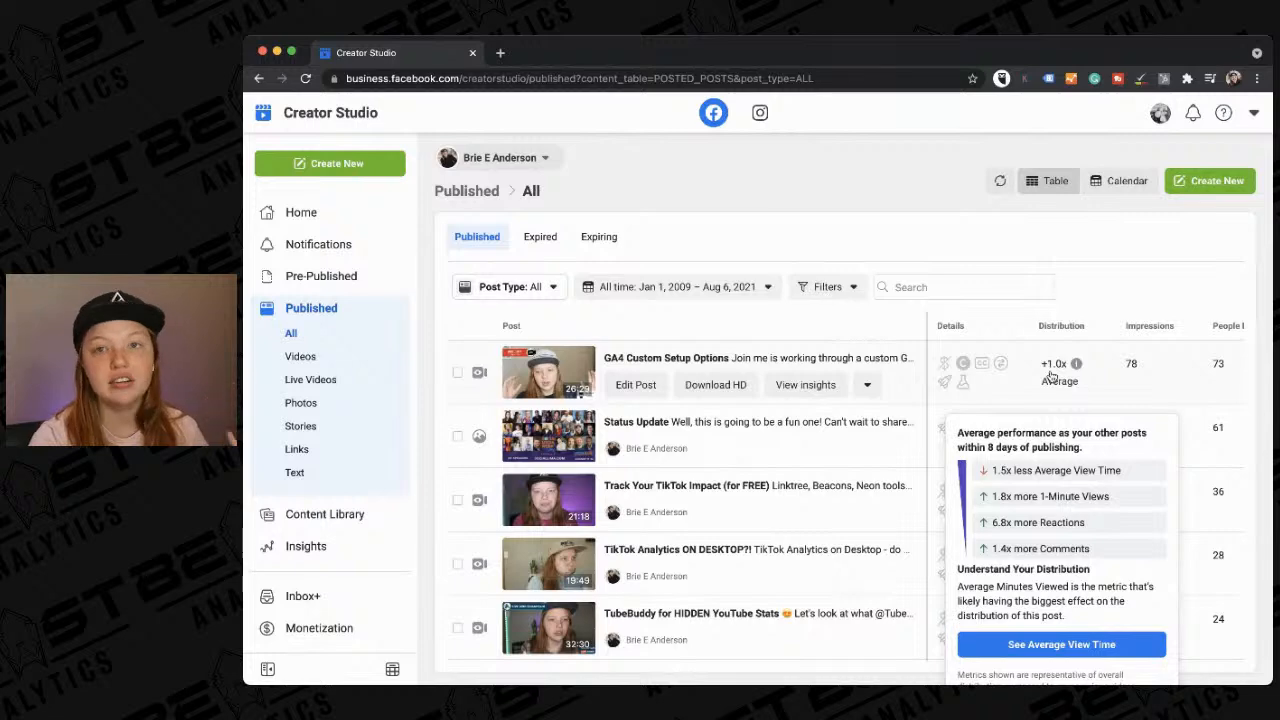
Compare distribution, impressions and people reached across the older published posts.
scroll(1046, 380, "down", 1)
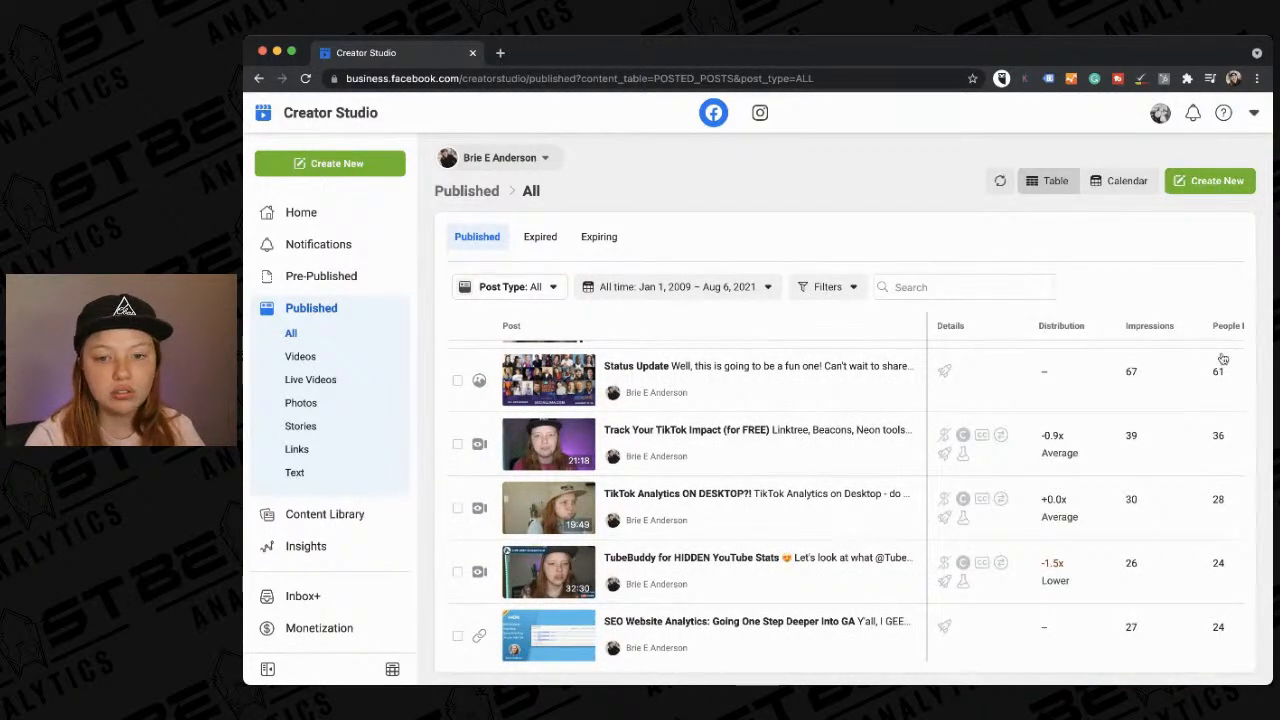
scroll(1249, 333, "down", 1)
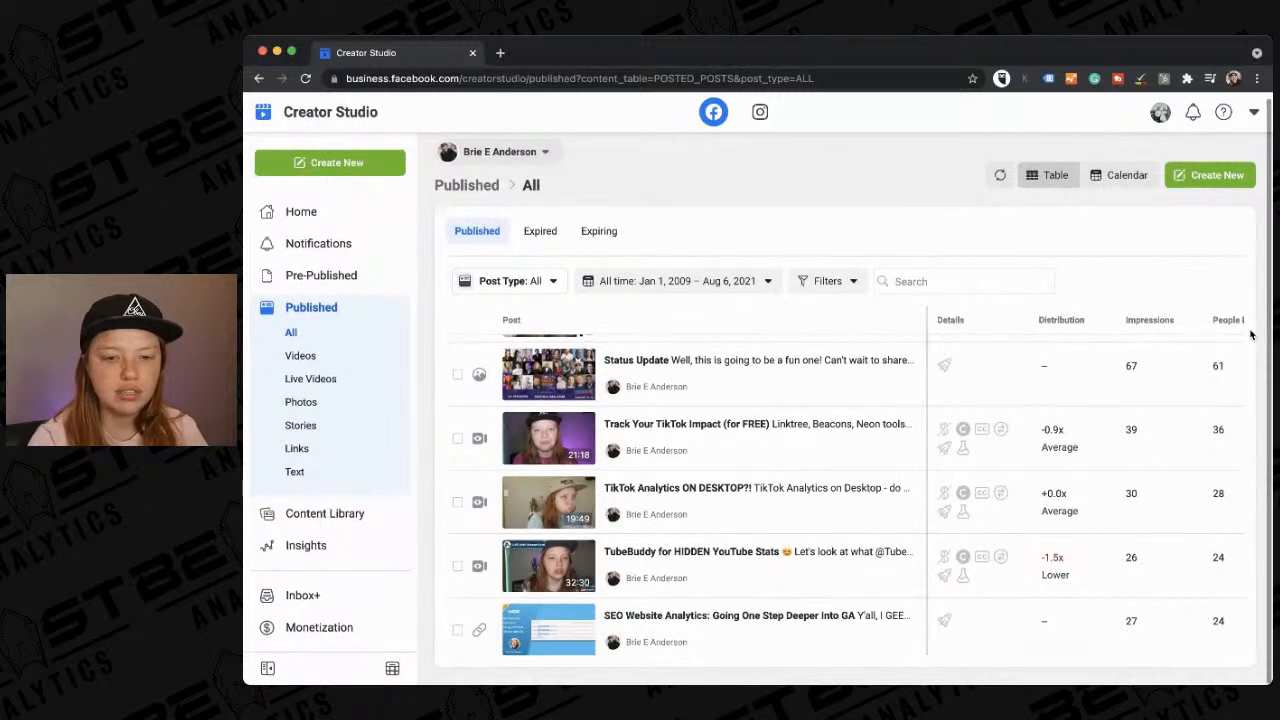
scroll(1228, 410, "down", 4)
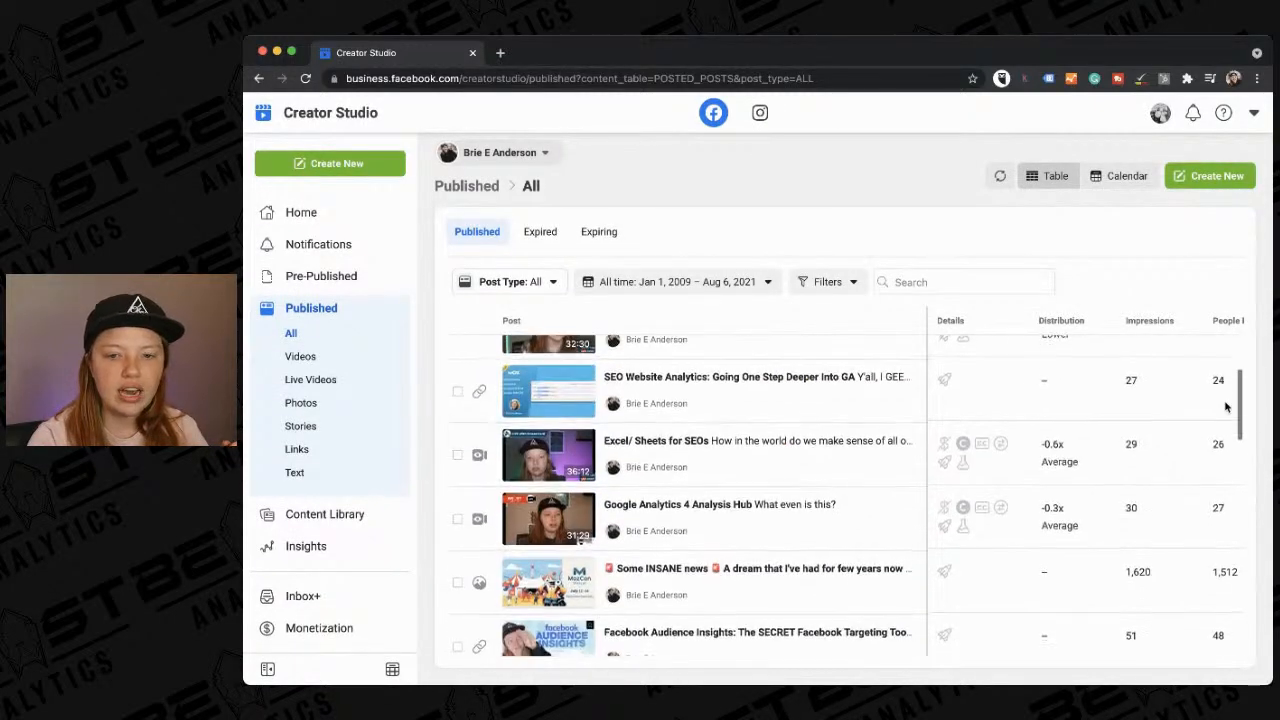
scroll(1226, 407, "down", 3)
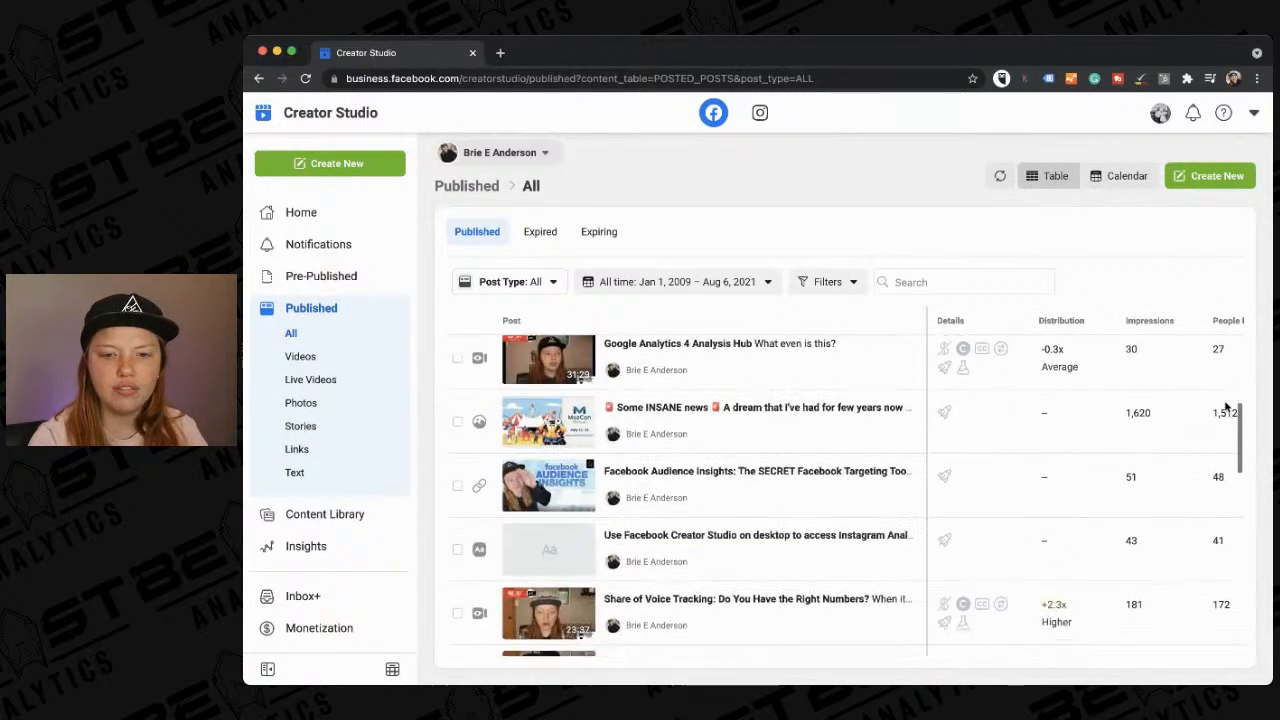
scroll(1226, 407, "down", 5)
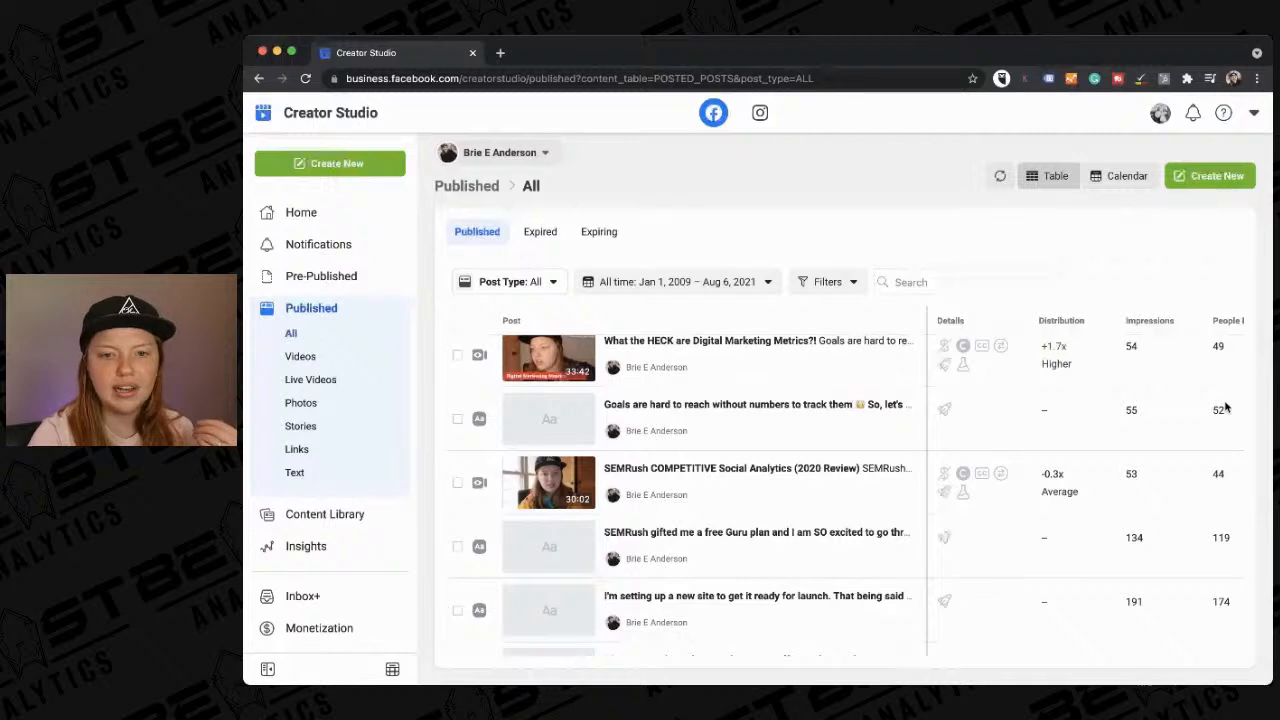
Examine the distribution score breakdowns of the "SEMRush COMPETITIVE Social Analytics" and "Share of Voice Tracking" posts.
scroll(1051, 543, "down", 1)
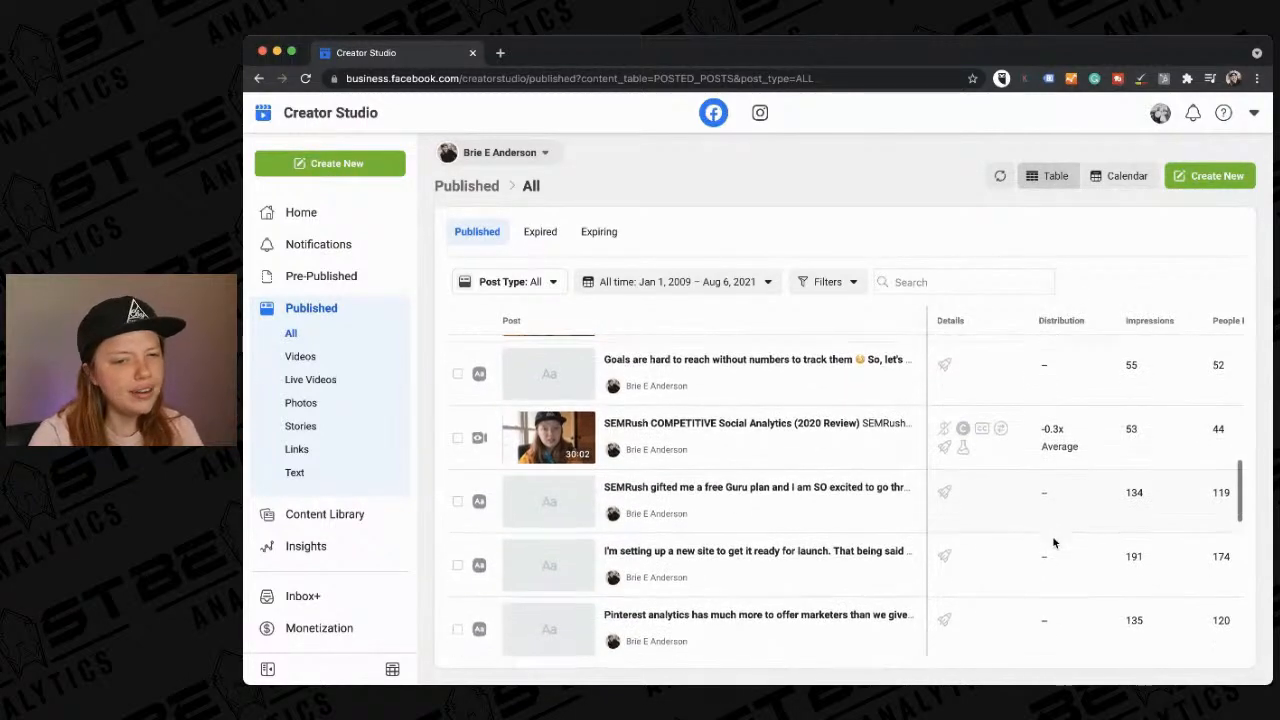
scroll(1054, 543, "up", 2)
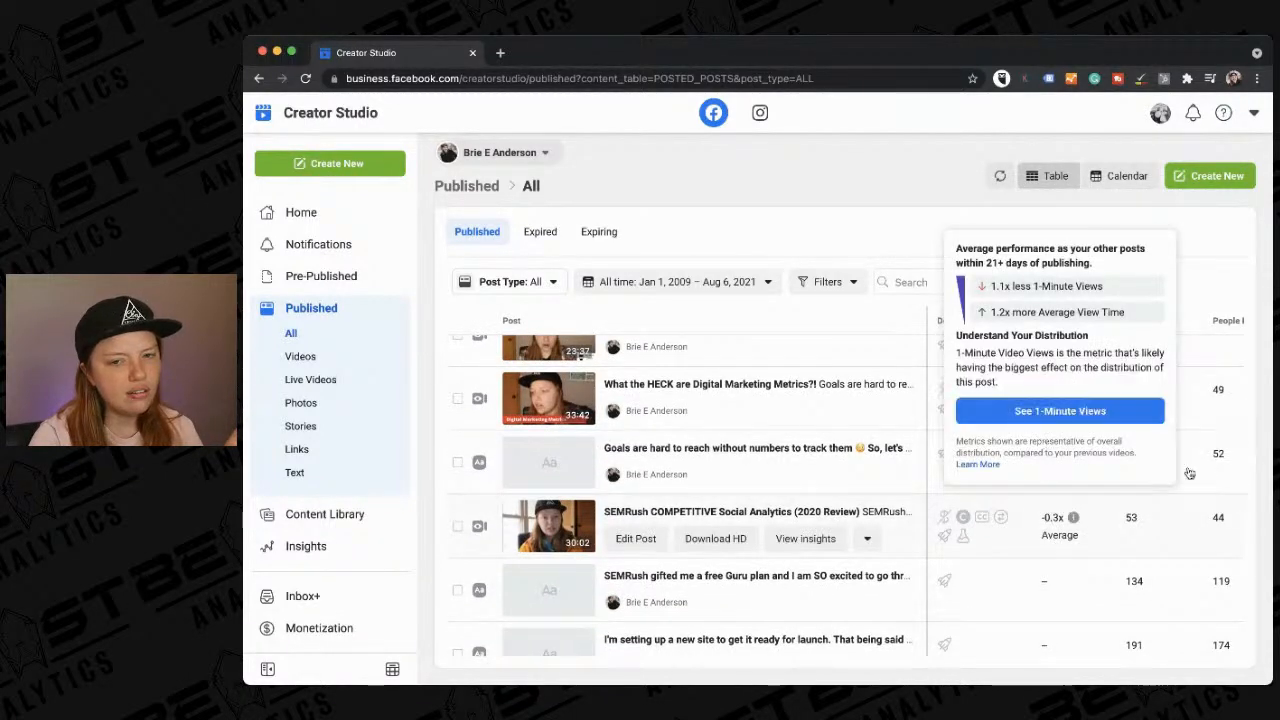
scroll(1050, 455, "up", 1)
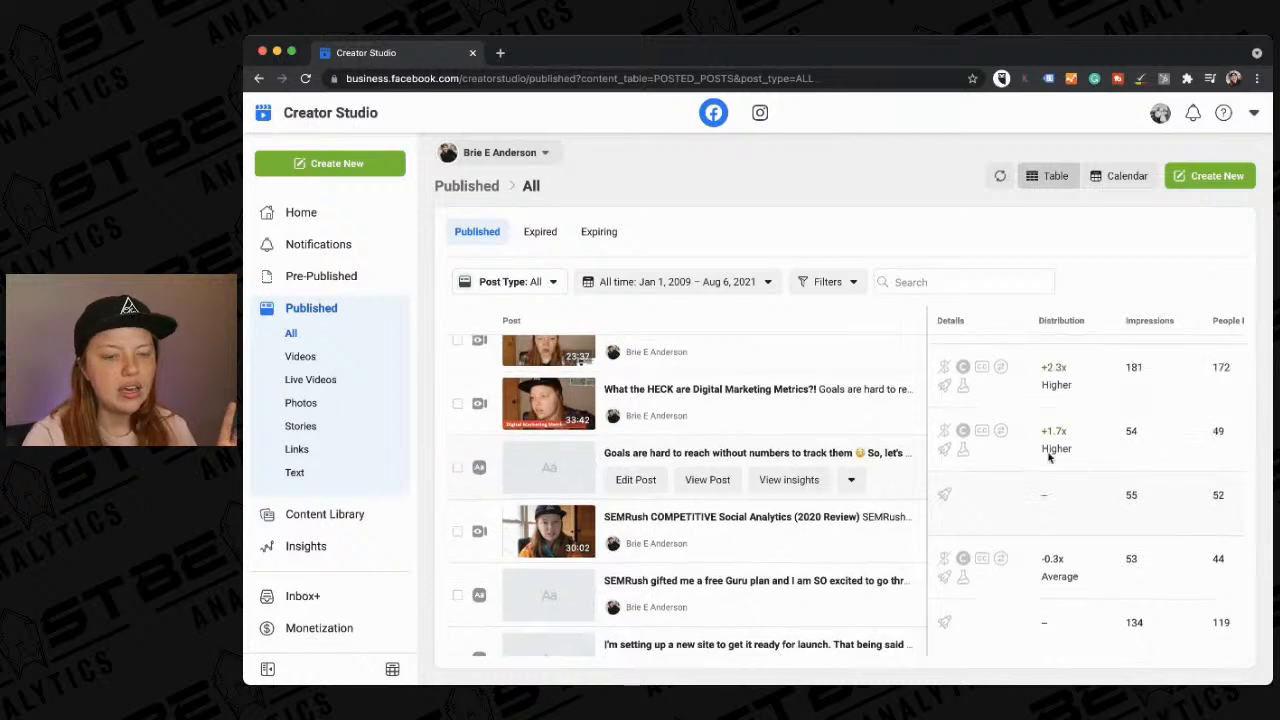
scroll(1050, 457, "up", 1)
mouse_move(1052, 450)
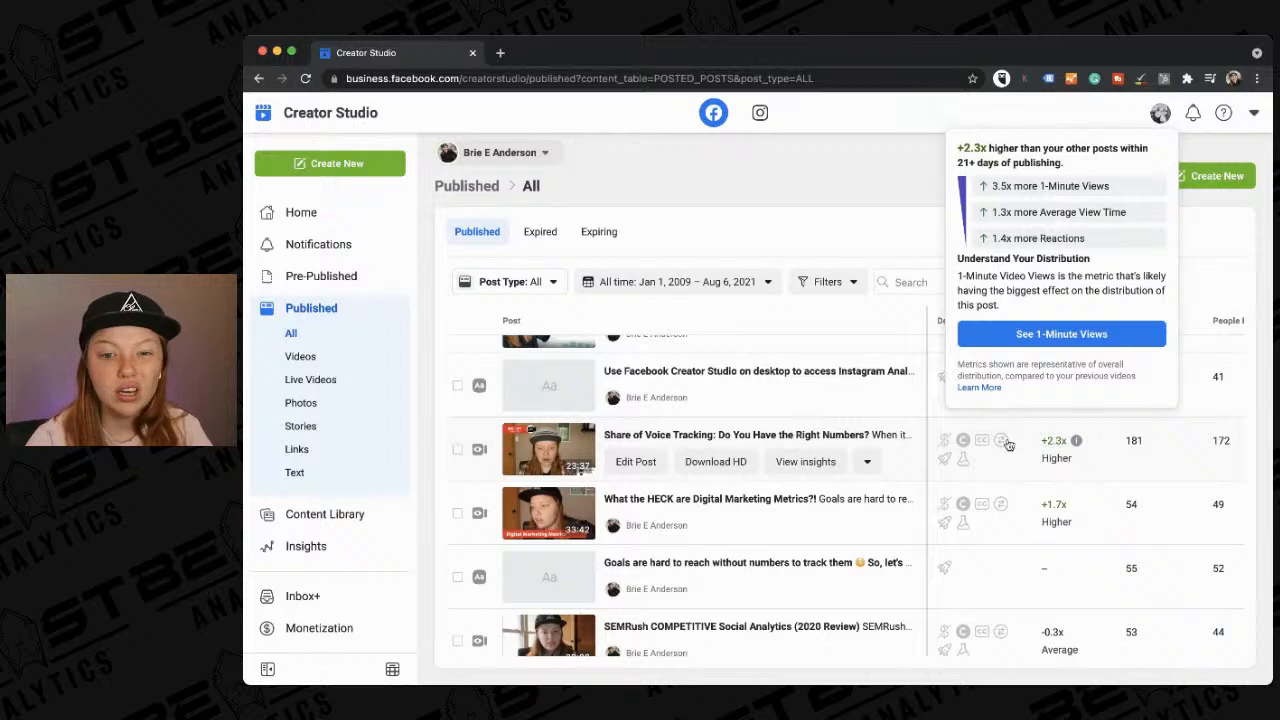
scroll(1023, 455, "right", 3)
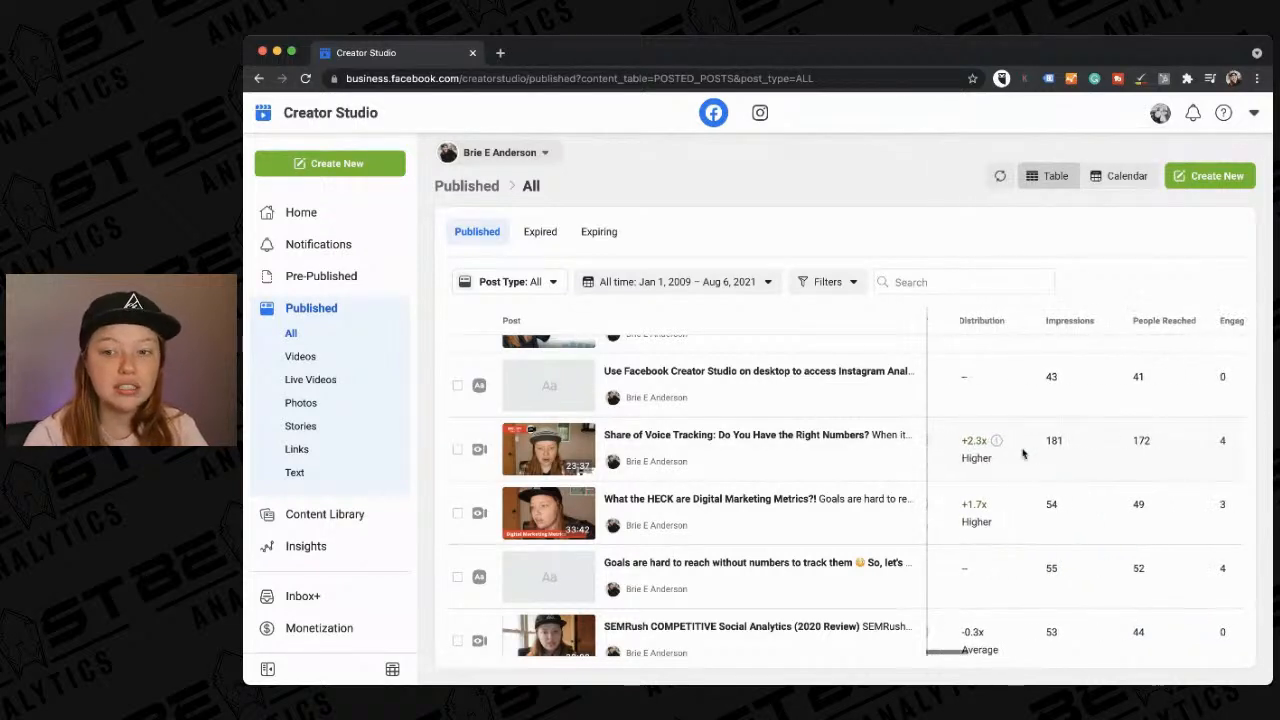
Compare impressions, people reached and engagement across the published posts and read the definition of the Engagement metric.
scroll(1019, 454, "up", 1)
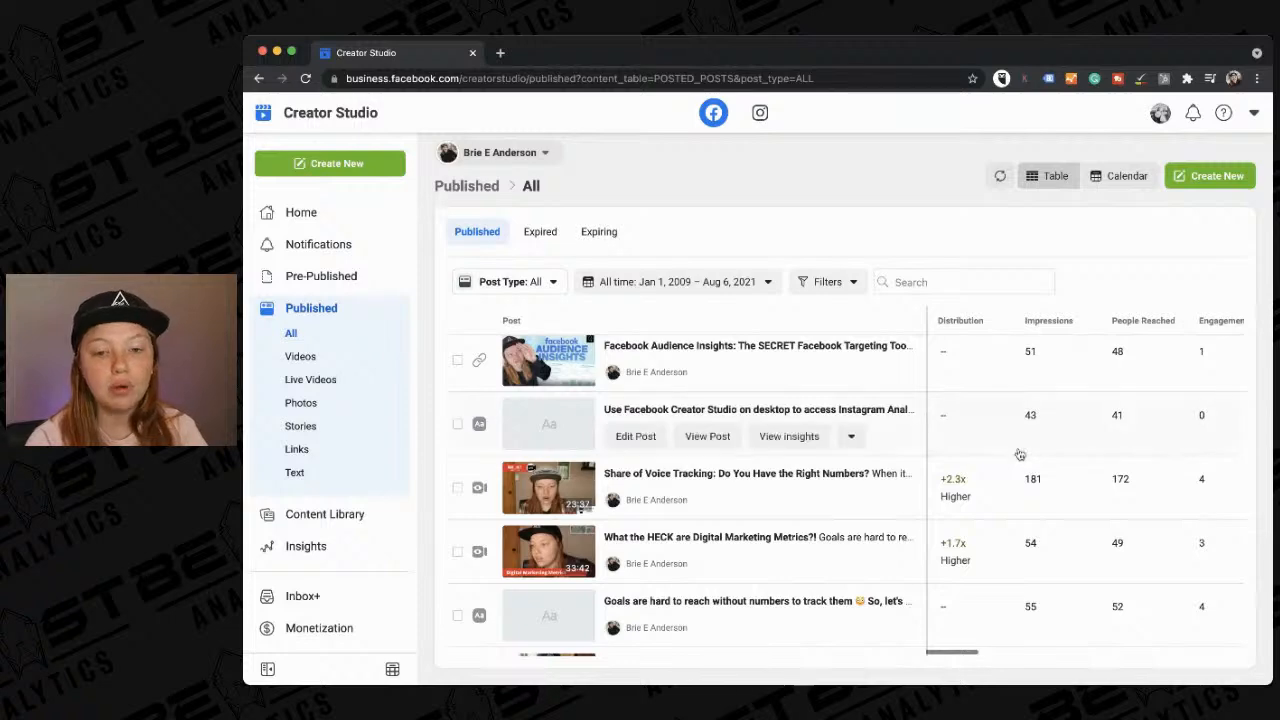
scroll(1019, 454, "up", 5)
scroll(1019, 454, "up", 1)
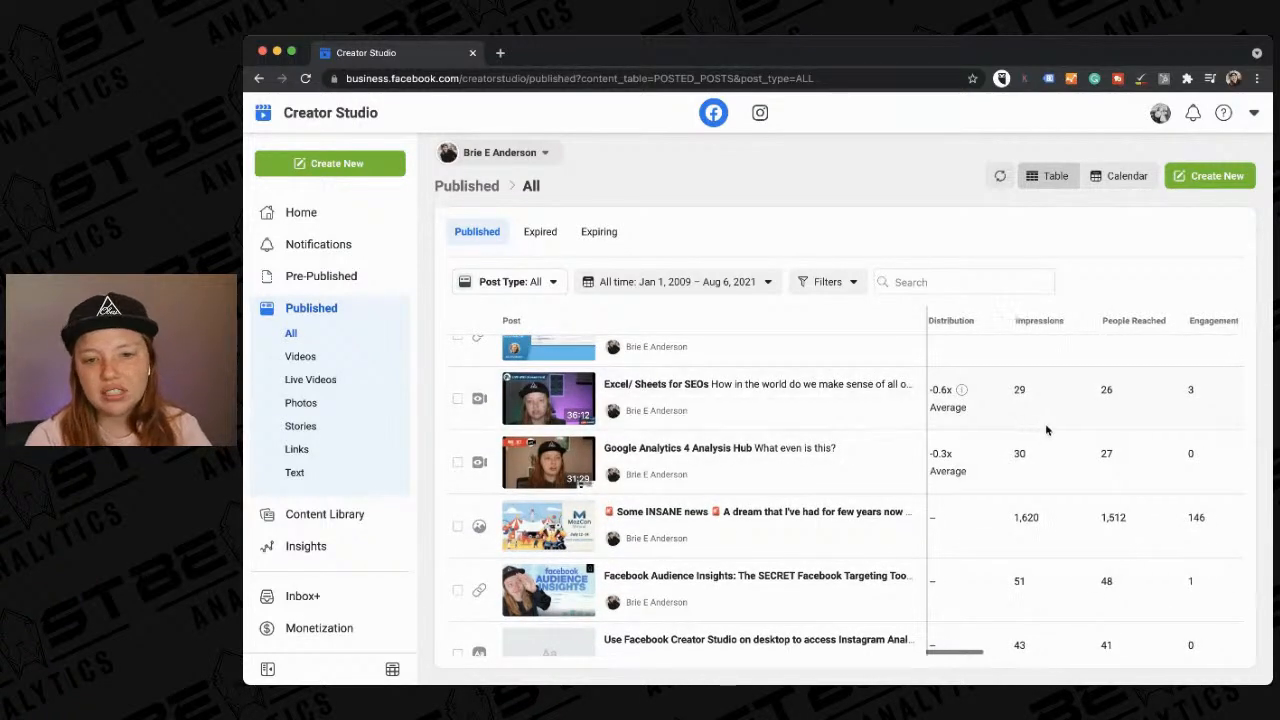
scroll(1046, 430, "right", 3)
scroll(1046, 430, "right", 3)
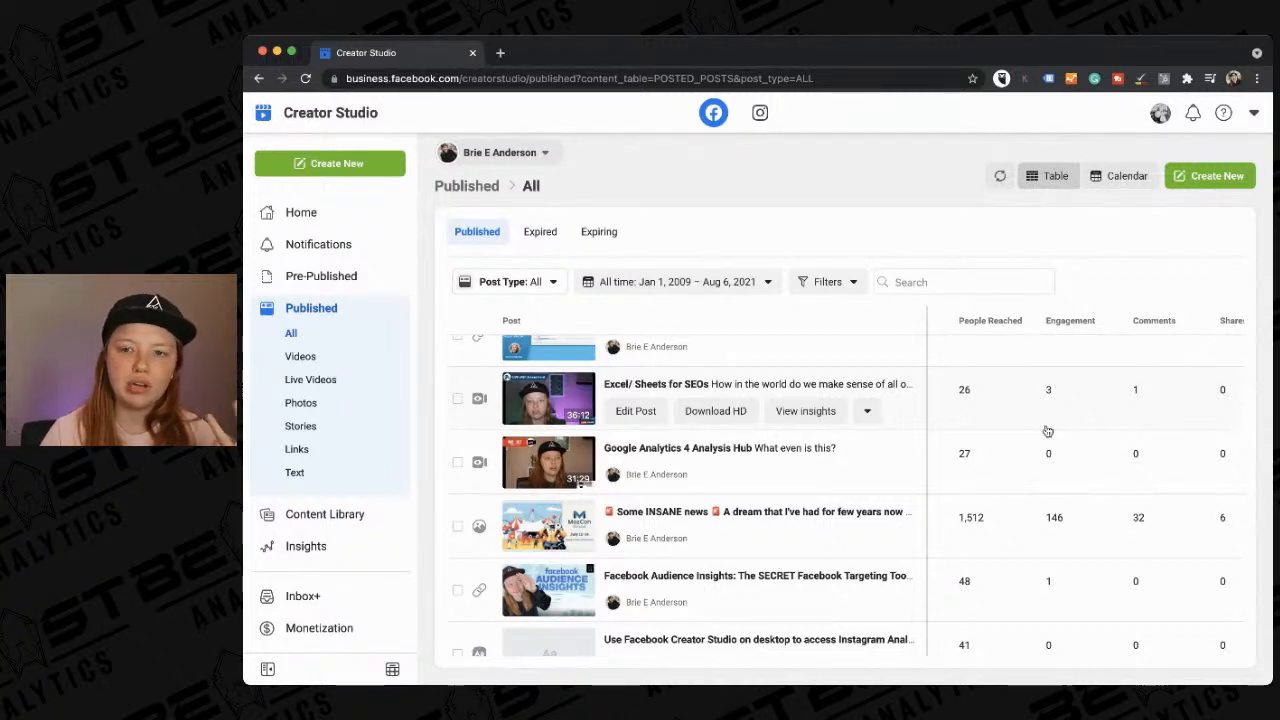
scroll(1045, 430, "right", 2)
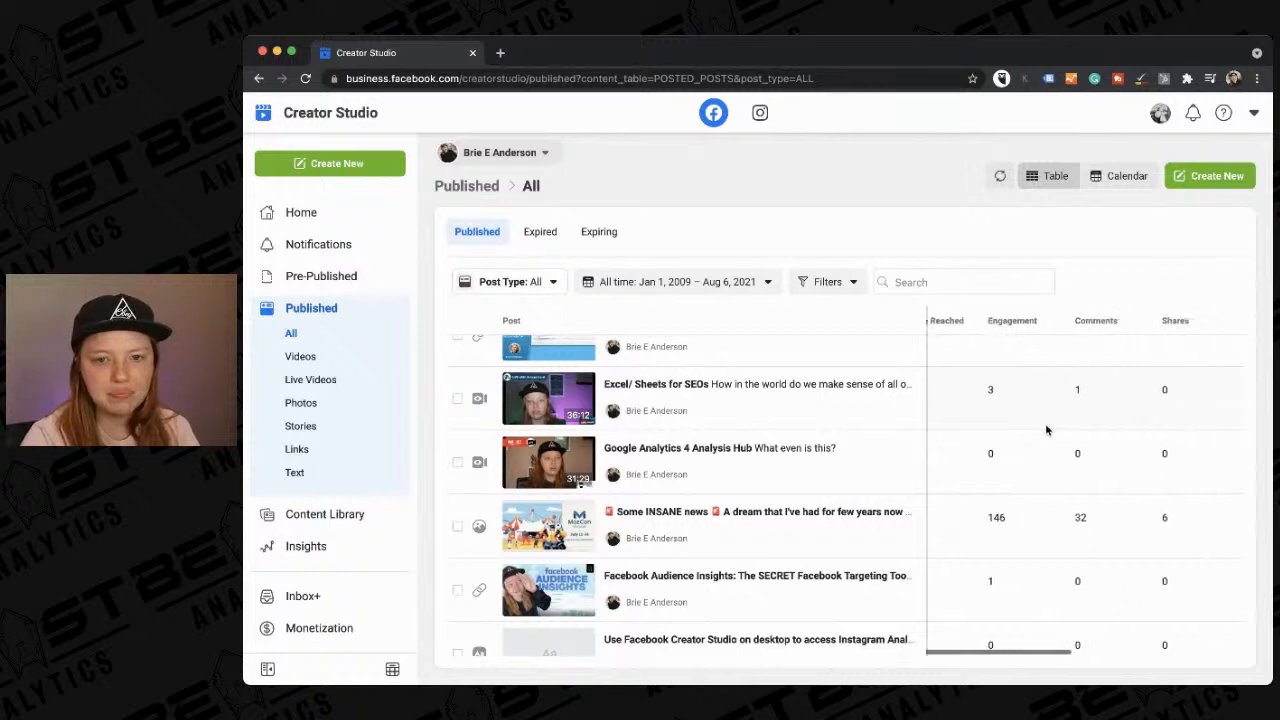
mouse_move(1013, 320)
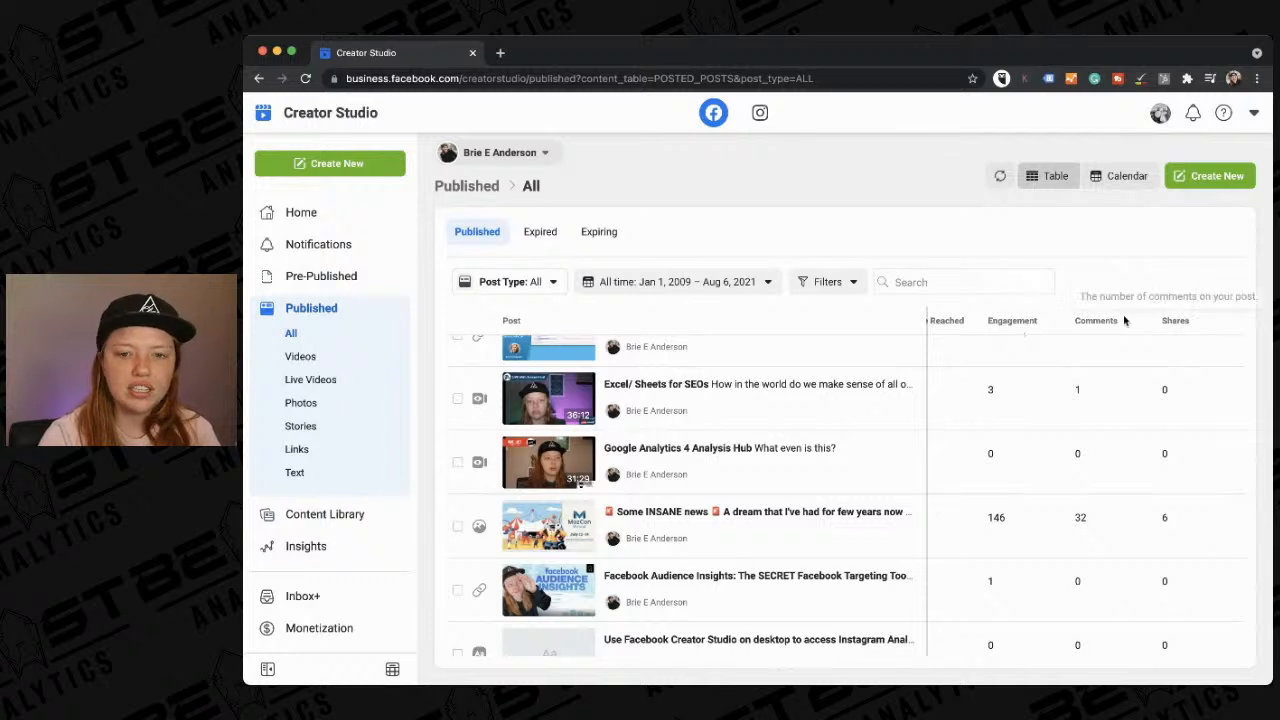
Review the shares, reactions, link clicks and video view columns, and read the definition of Link Clicks.
scroll(1096, 450, "right", 6)
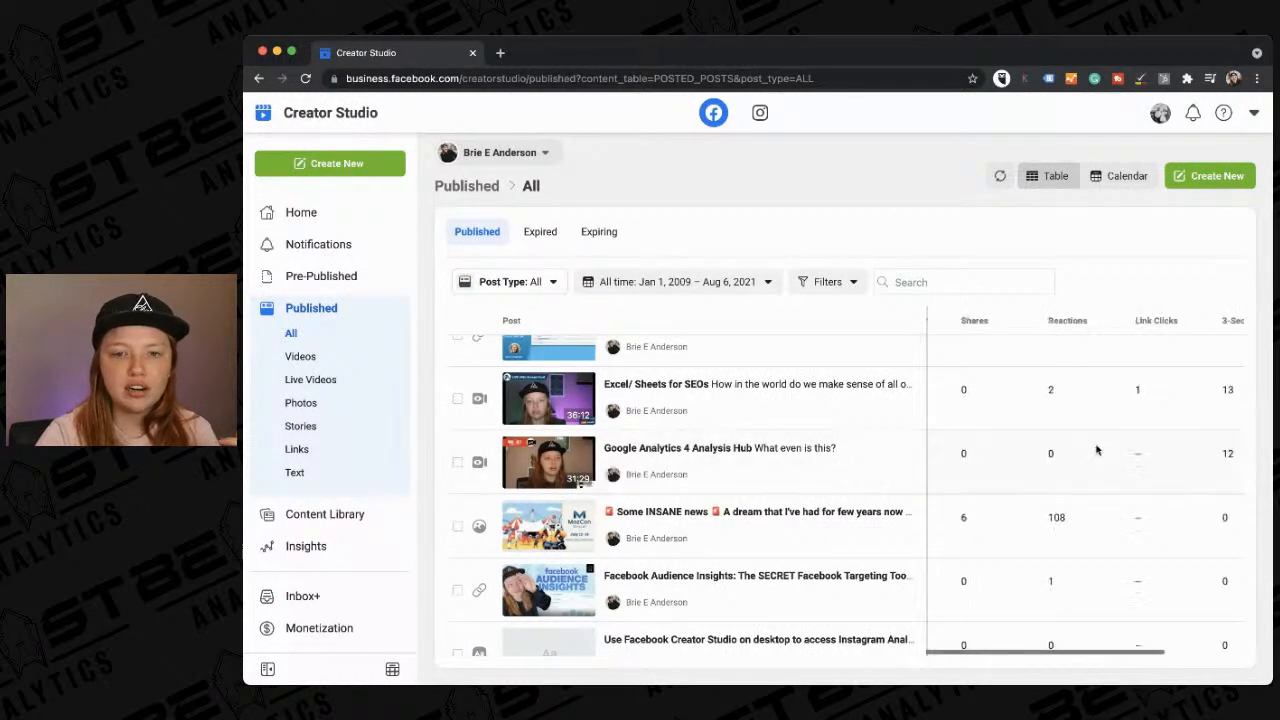
mouse_move(1060, 320)
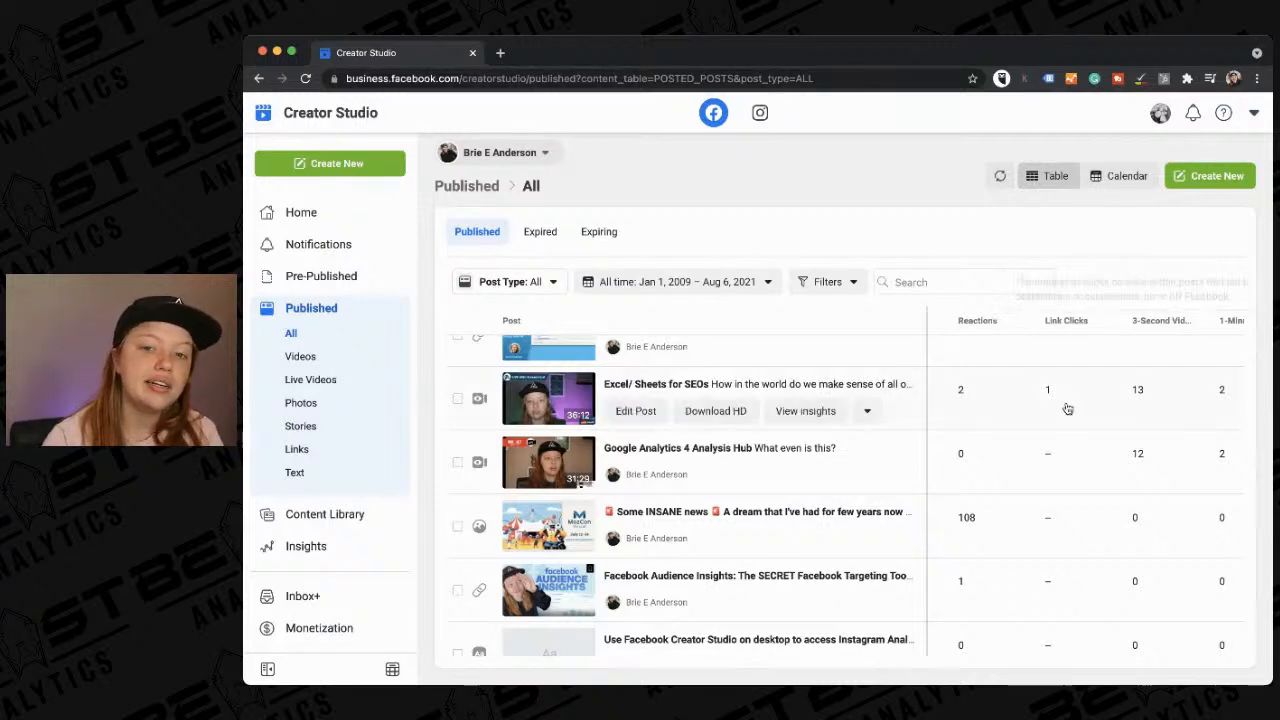
scroll(1065, 408, "right", 1)
scroll(1067, 408, "right", 2)
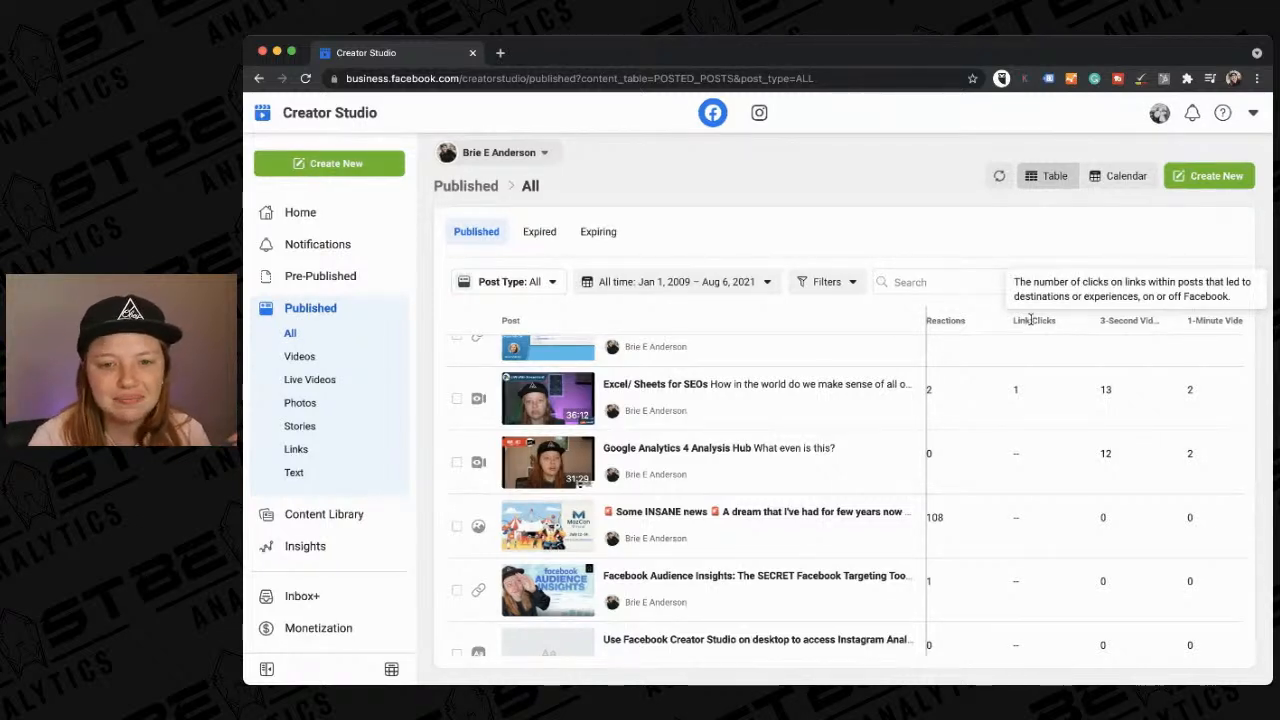
scroll(1080, 350, "right", 2)
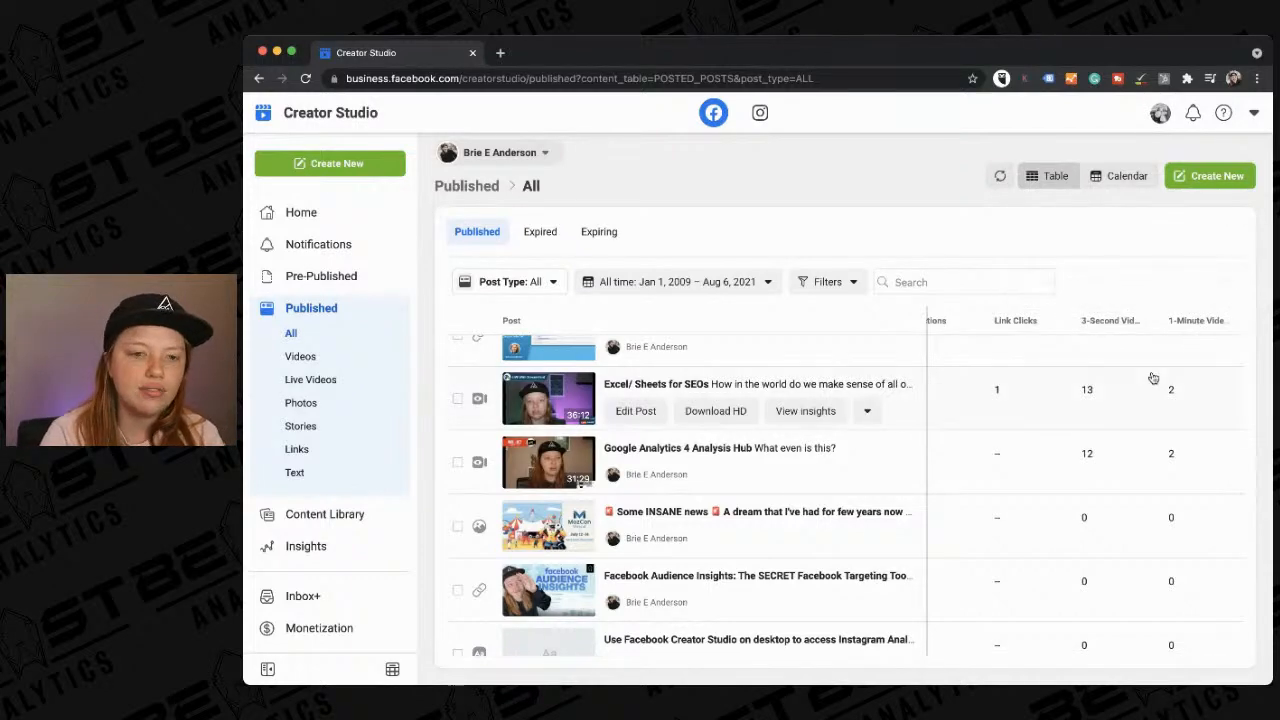
scroll(1151, 374, "left", 3)
scroll(1152, 377, "right", 2)
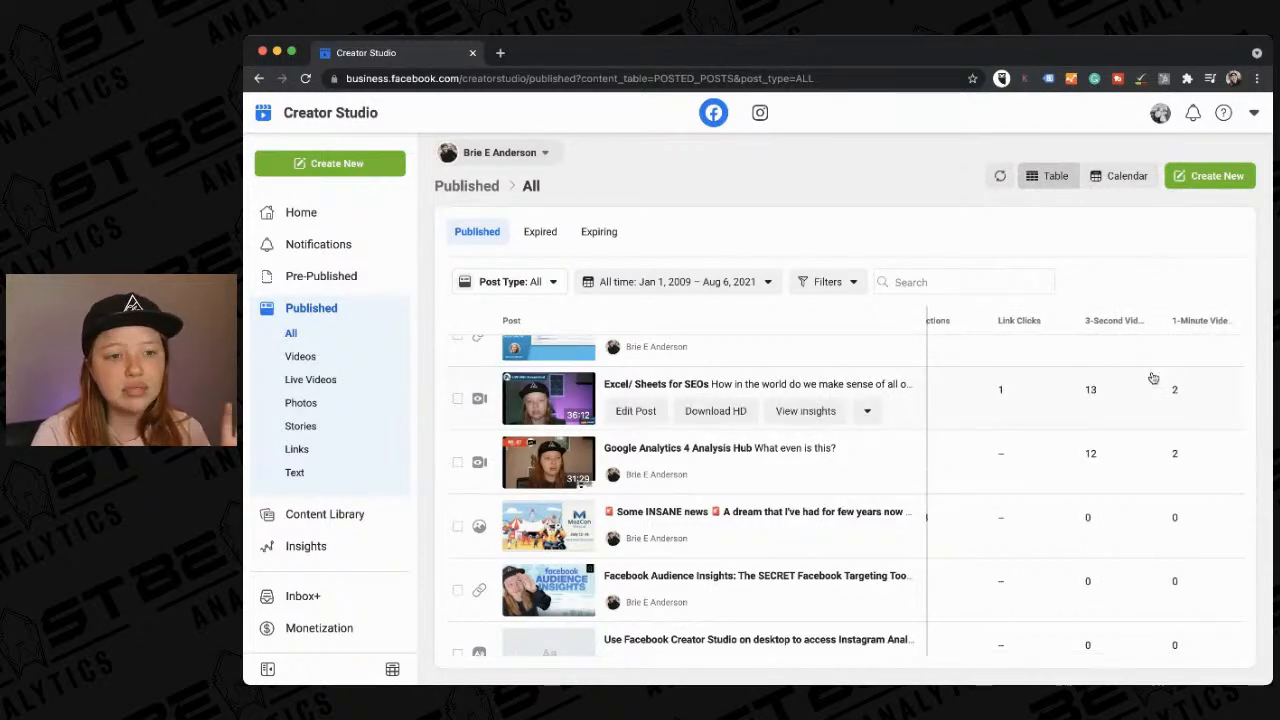
Show only the published videos and review their distribution, video views, impressions and engagement metrics.
scroll(1152, 377, "up", 3)
scroll(1152, 377, "up", 2)
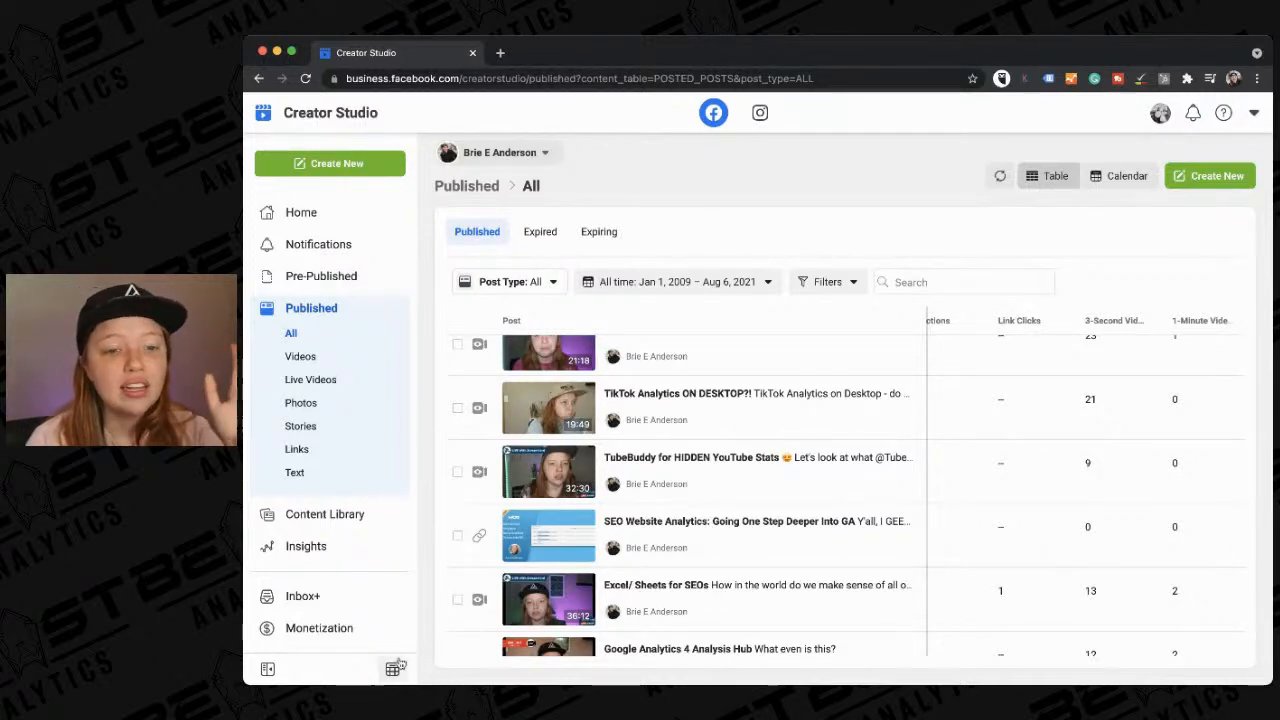
scroll(818, 389, "up", 1)
scroll(818, 389, "up", 3)
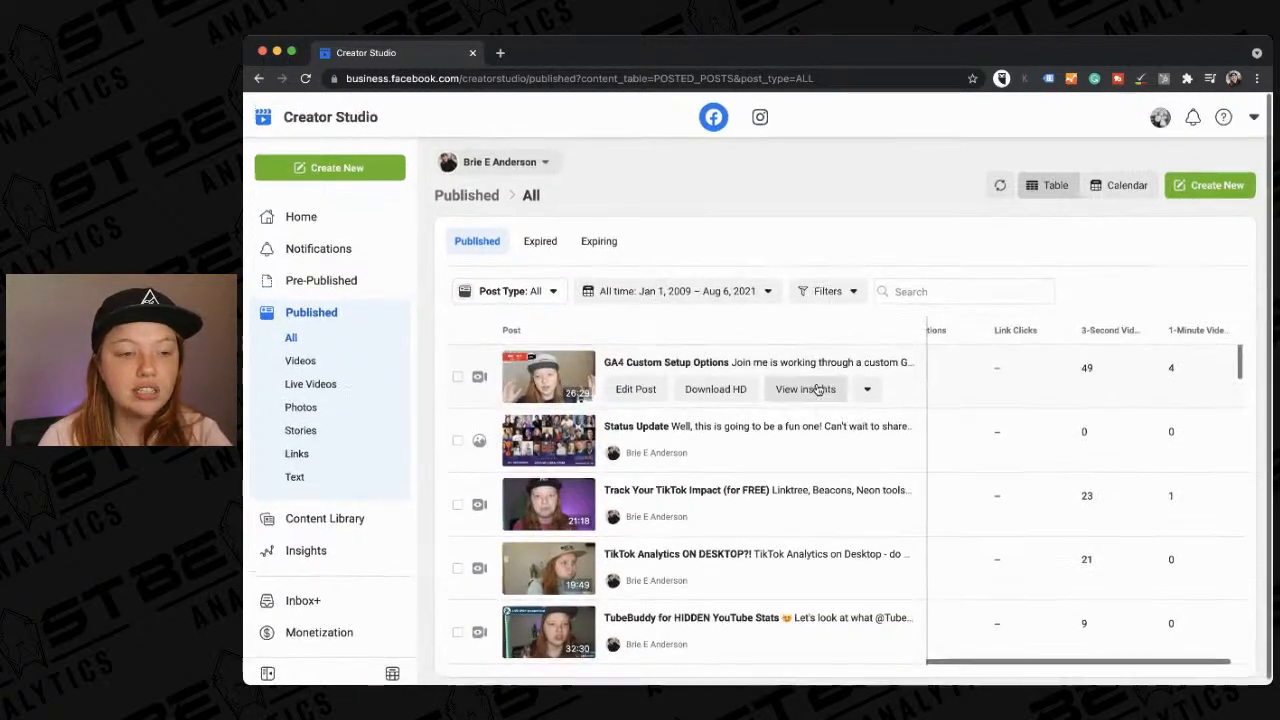
left_click(301, 357)
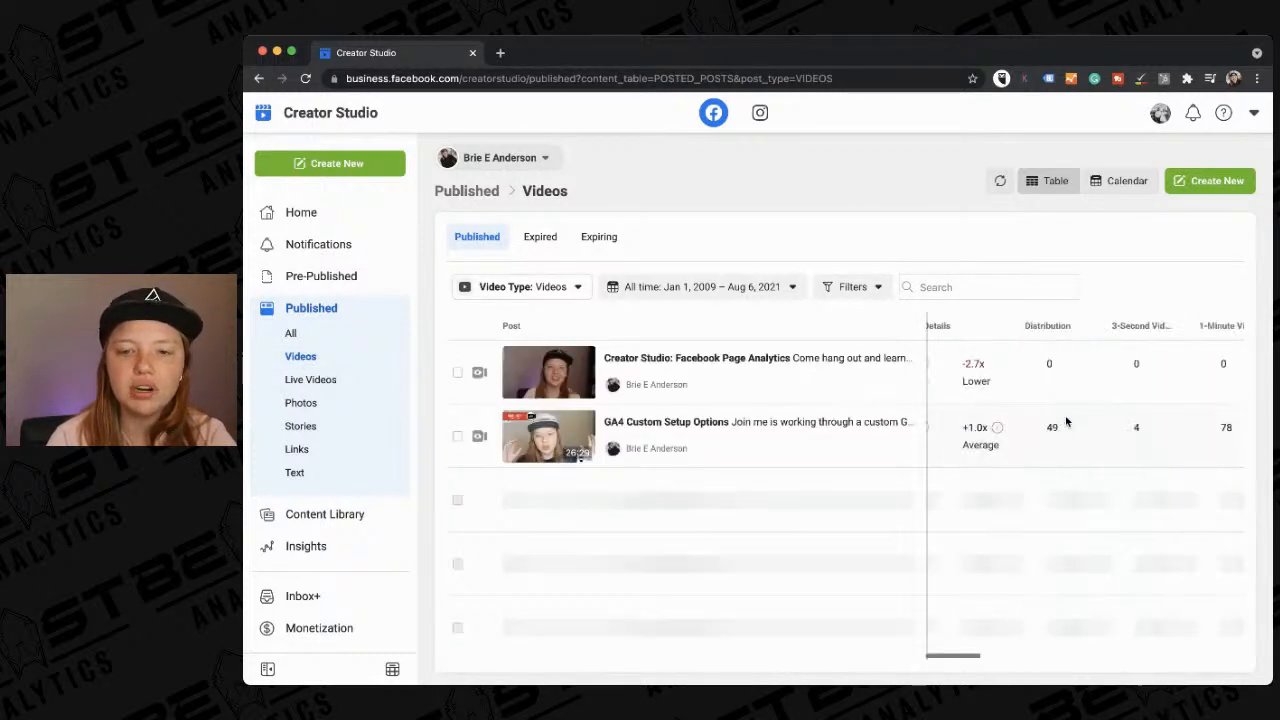
mouse_move(1084, 366)
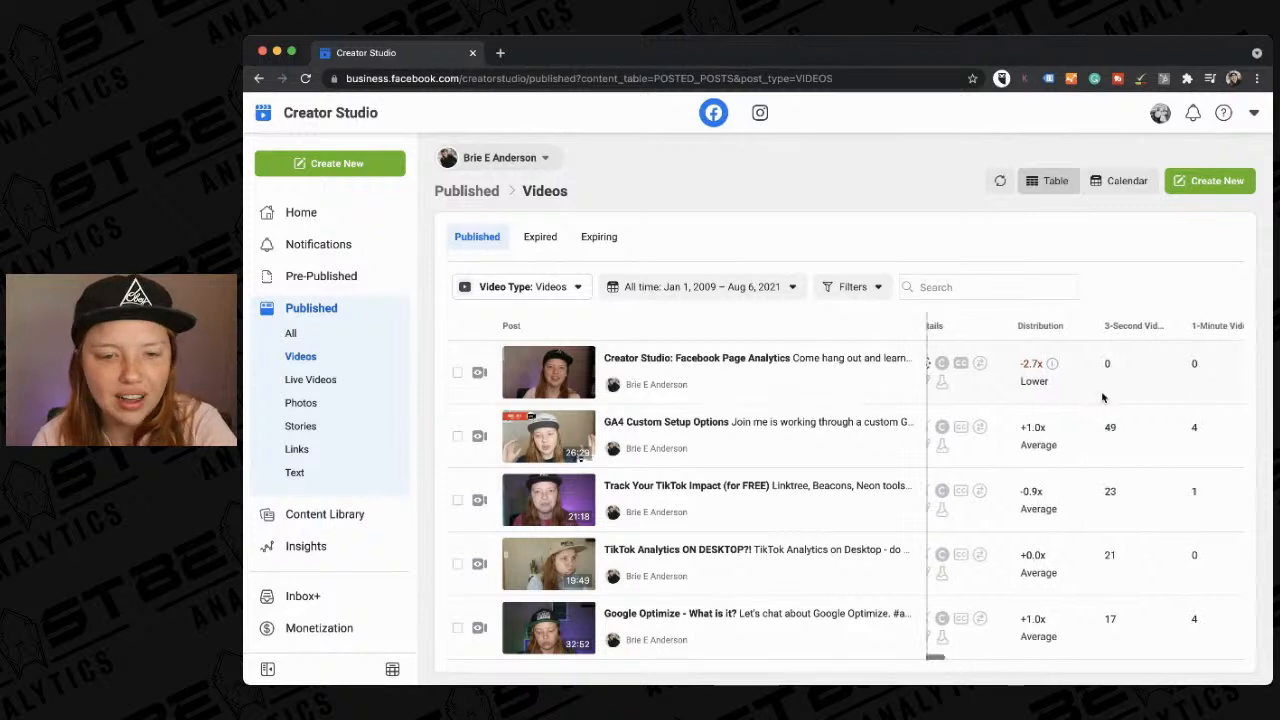
scroll(1102, 398, "right", 3)
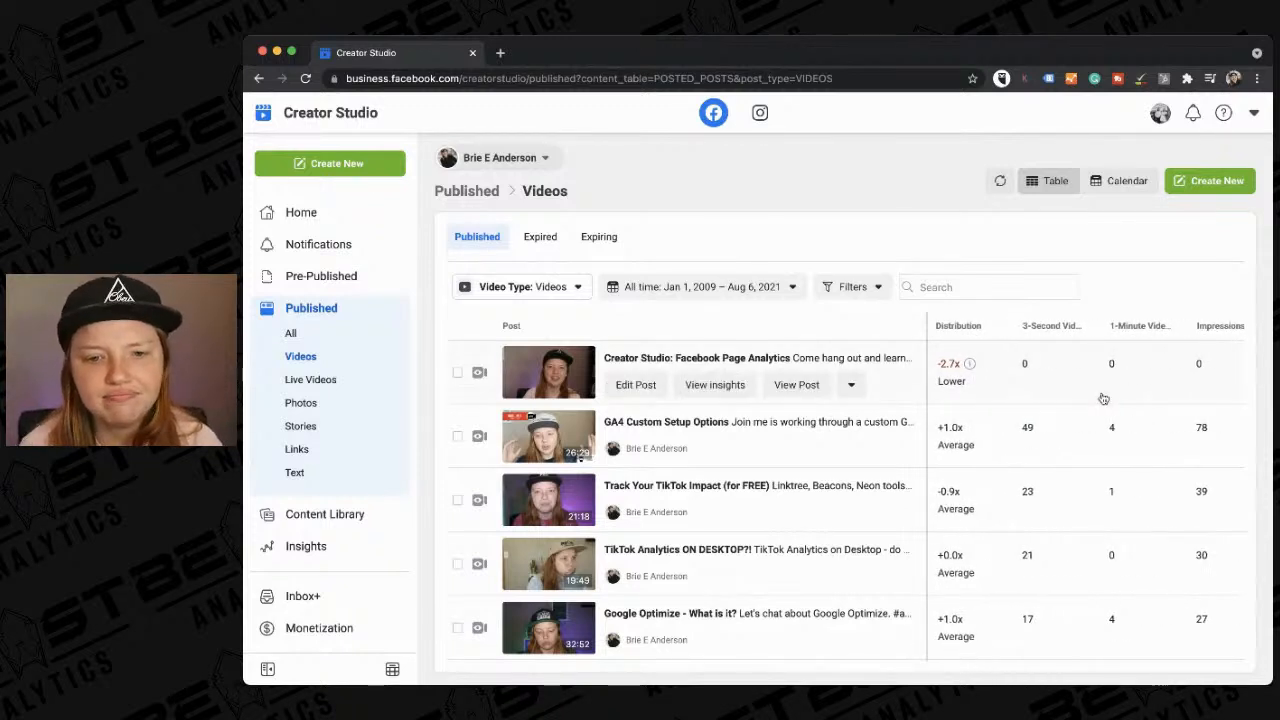
scroll(1102, 398, "right", 3)
scroll(1102, 398, "right", 4)
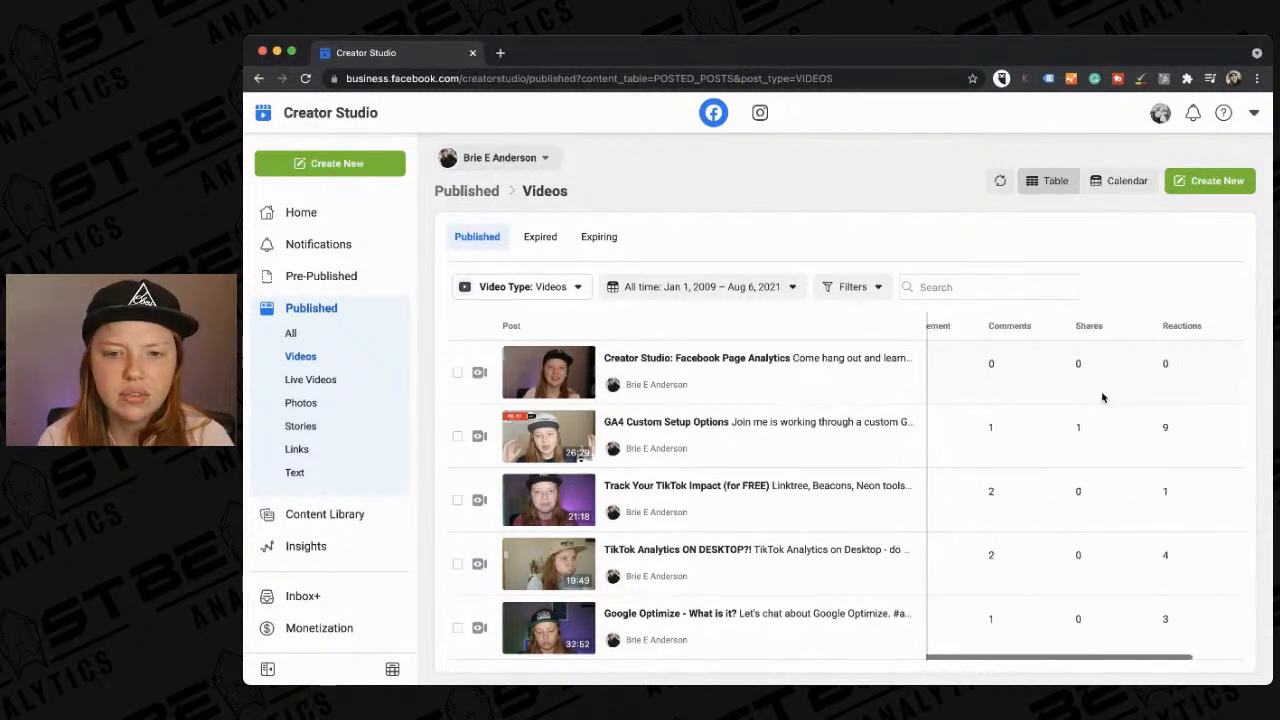
scroll(1102, 398, "left", 10)
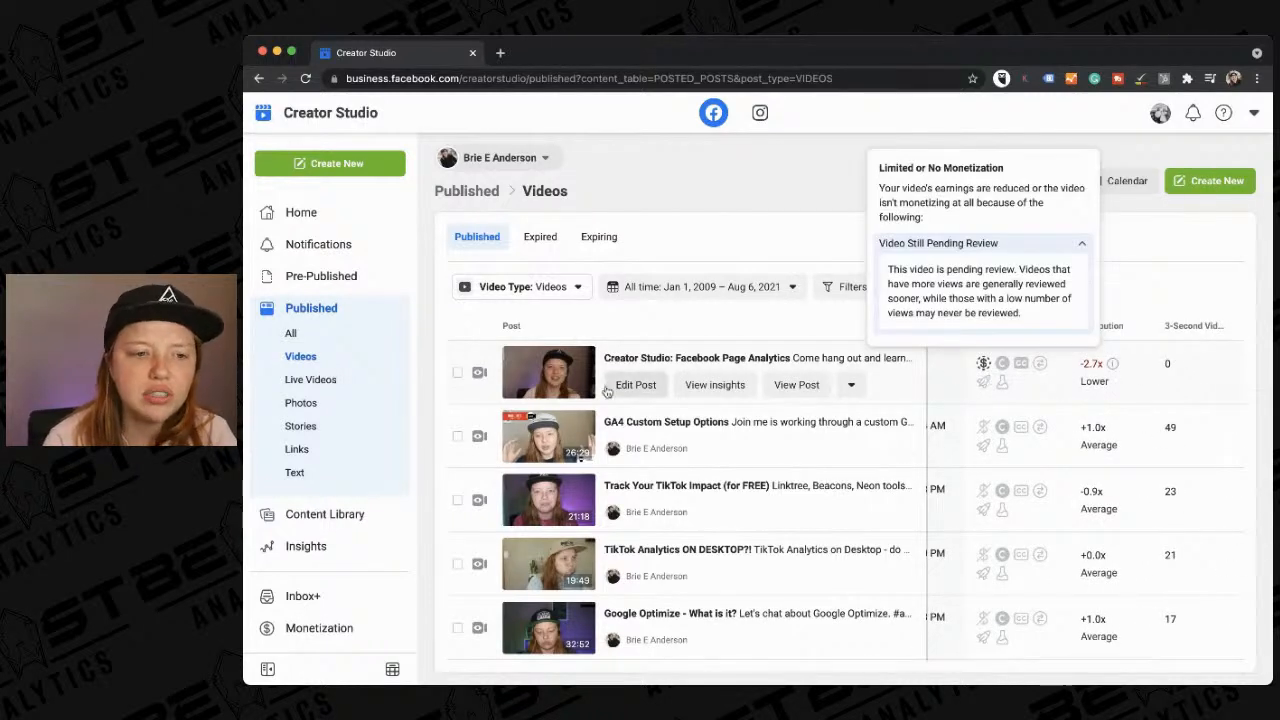
Check the published live videos and review the distribution and engagement metrics of the published photos.
left_click(310, 380)
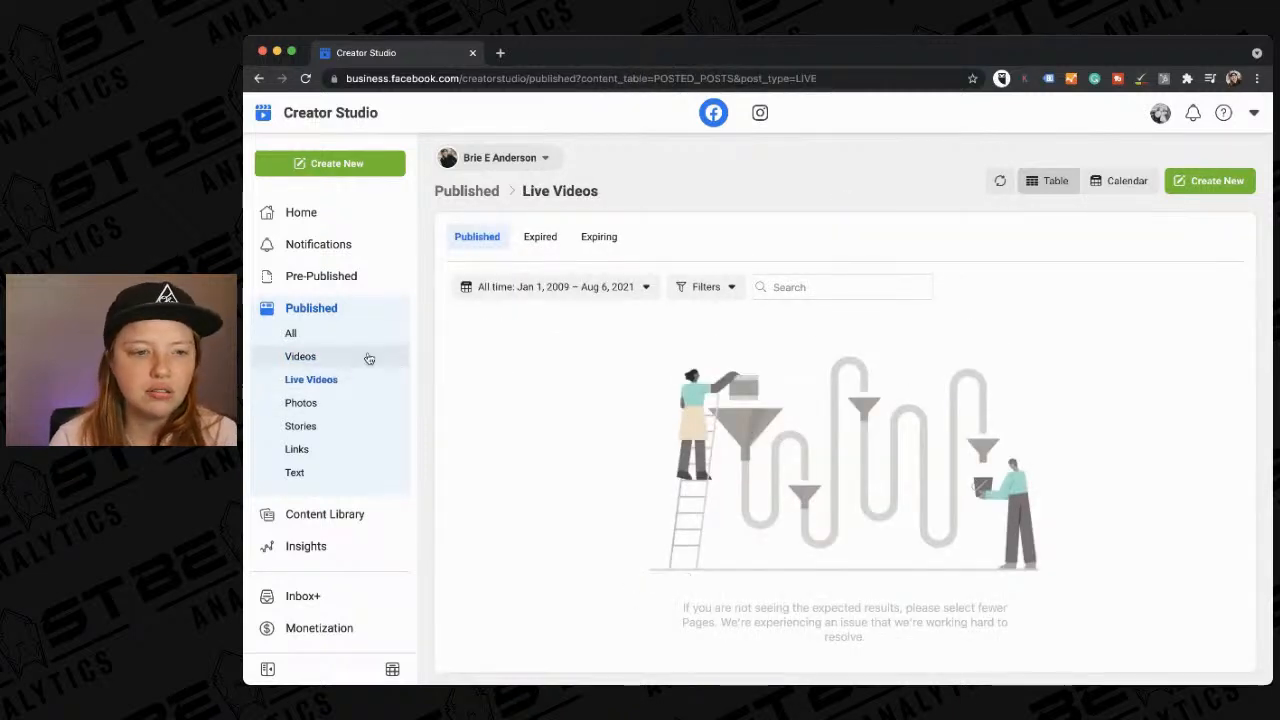
left_click(349, 400)
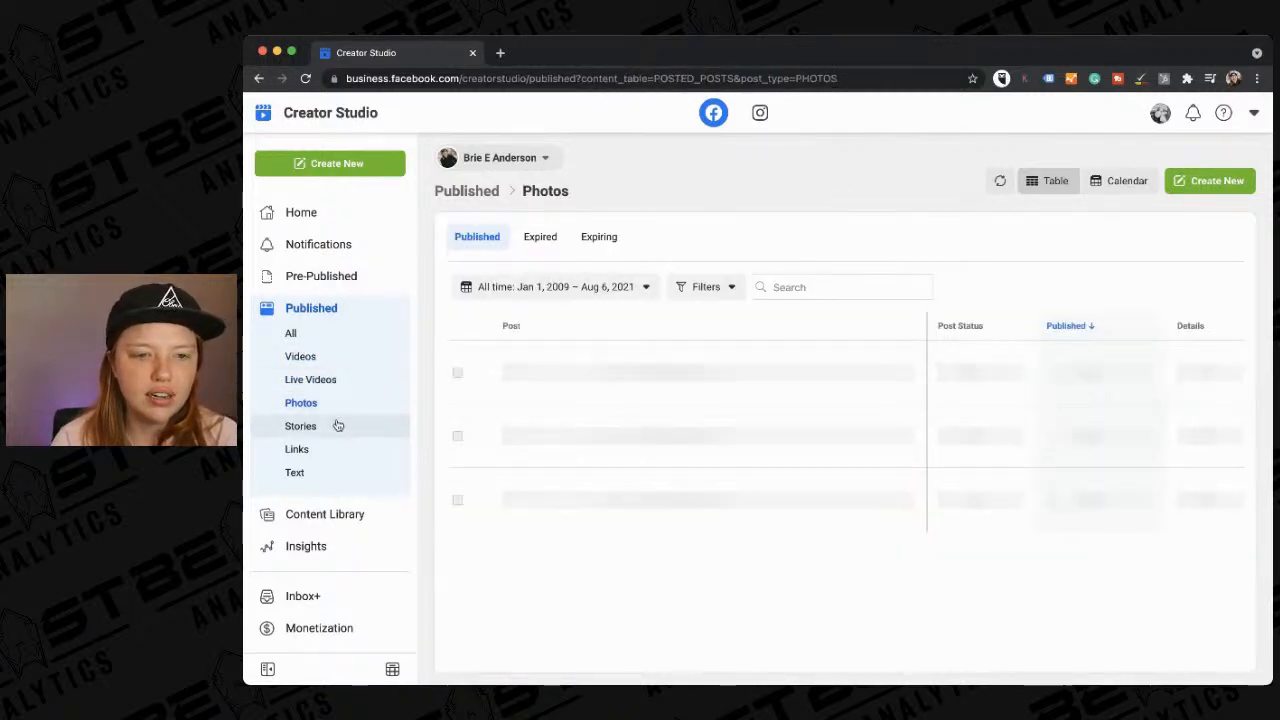
scroll(1107, 437, "right", 5)
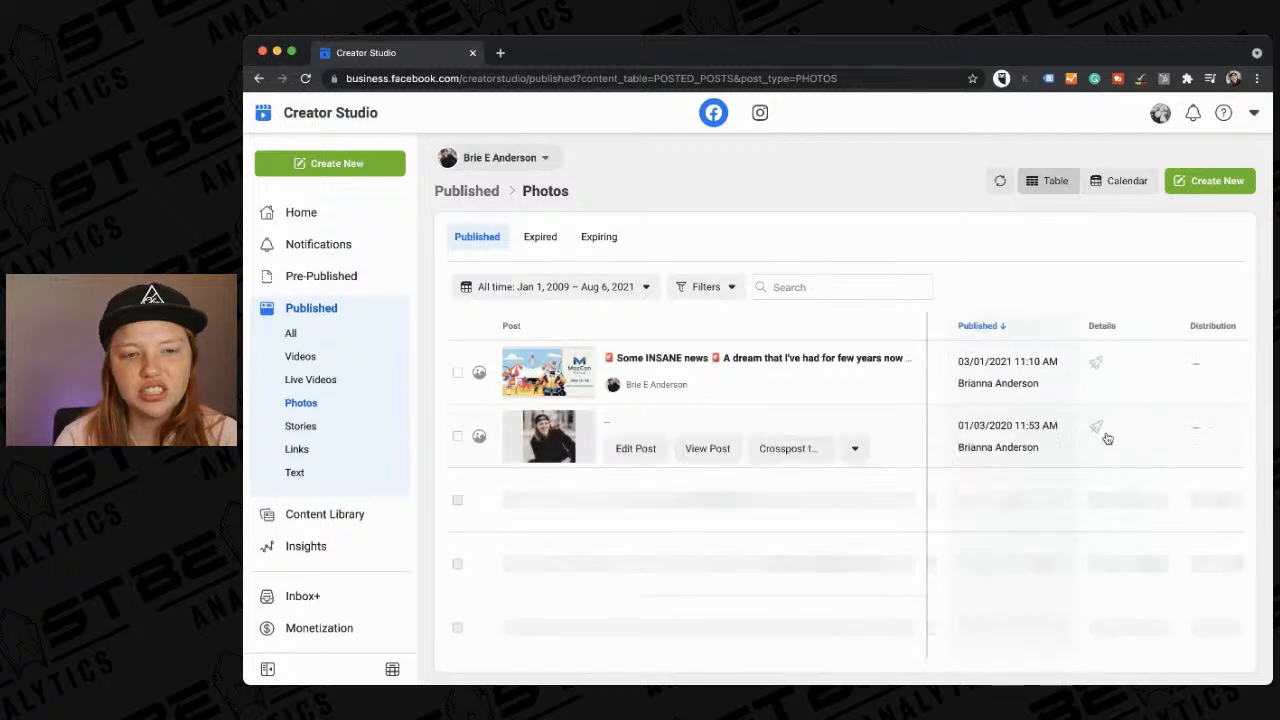
scroll(1107, 437, "right", 5)
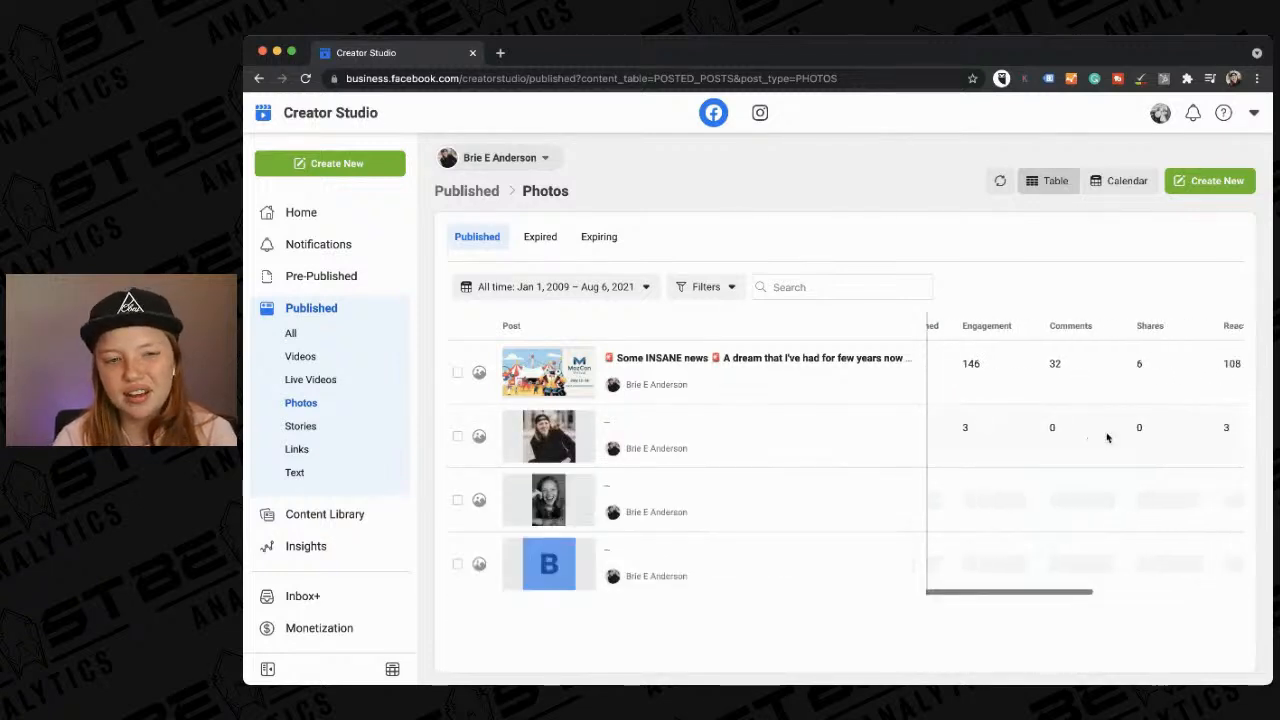
scroll(1107, 437, "left", 10)
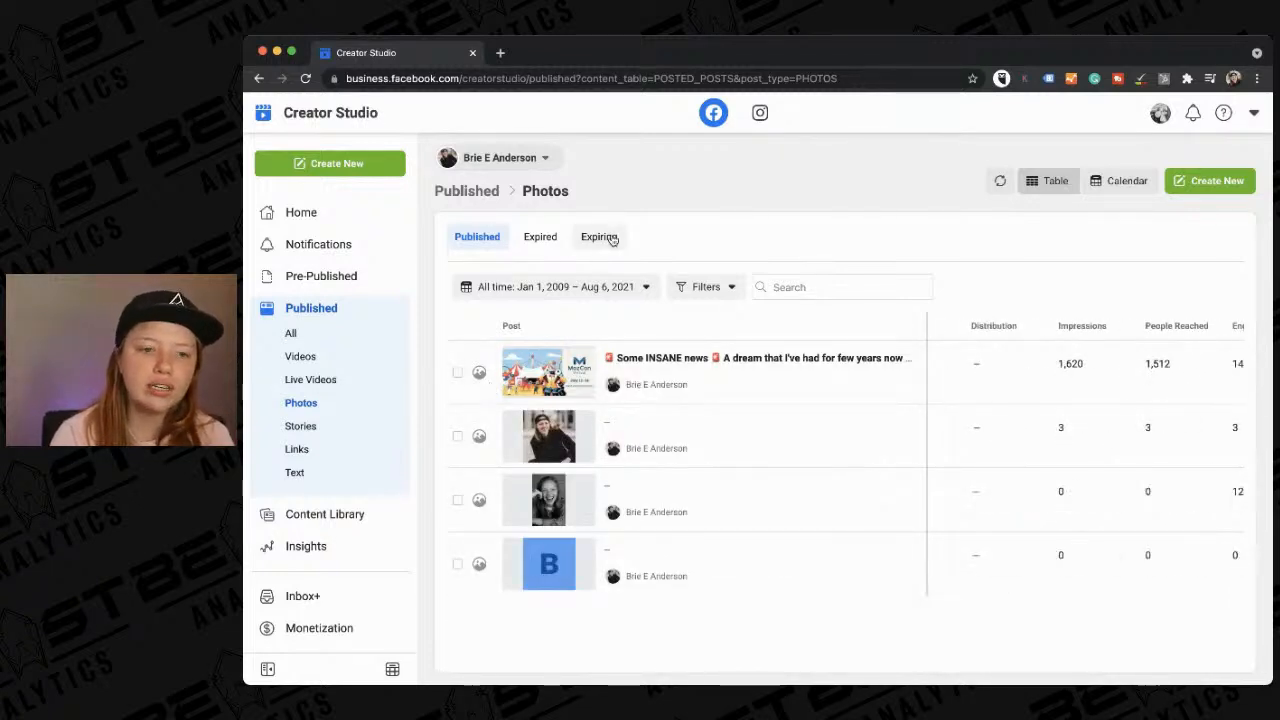
key("super+Tab")
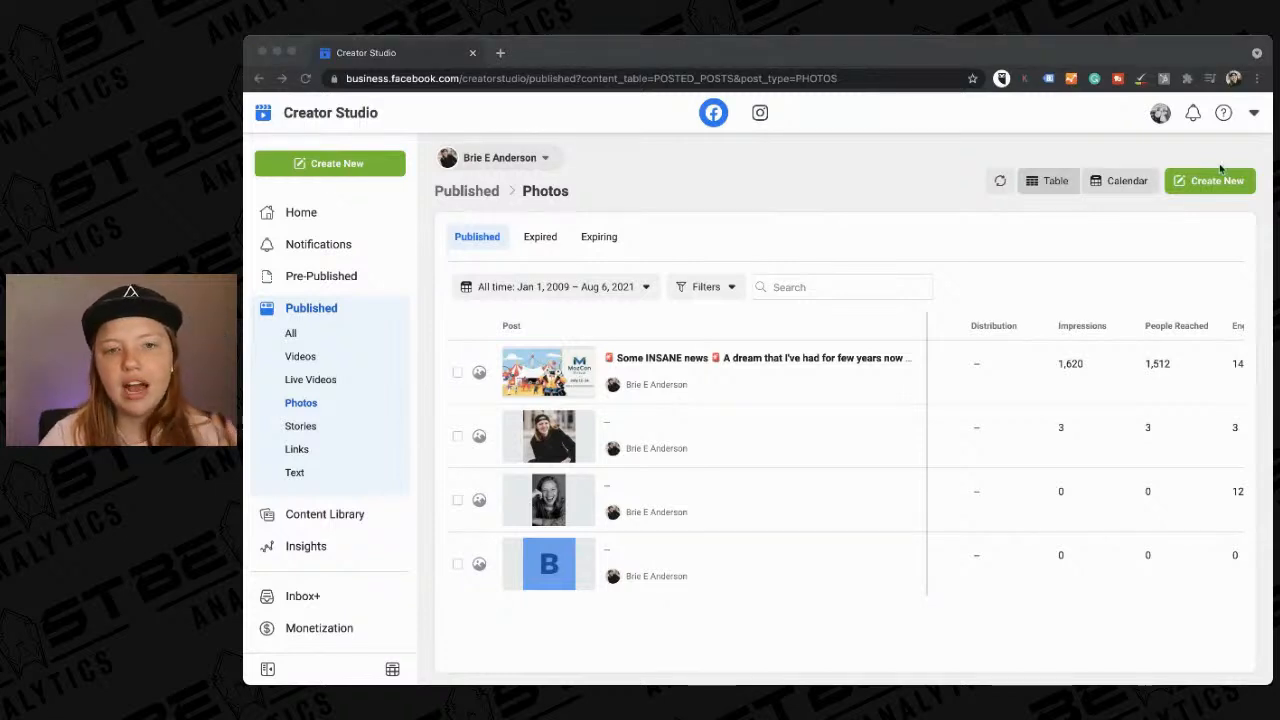
left_click(1162, 237)
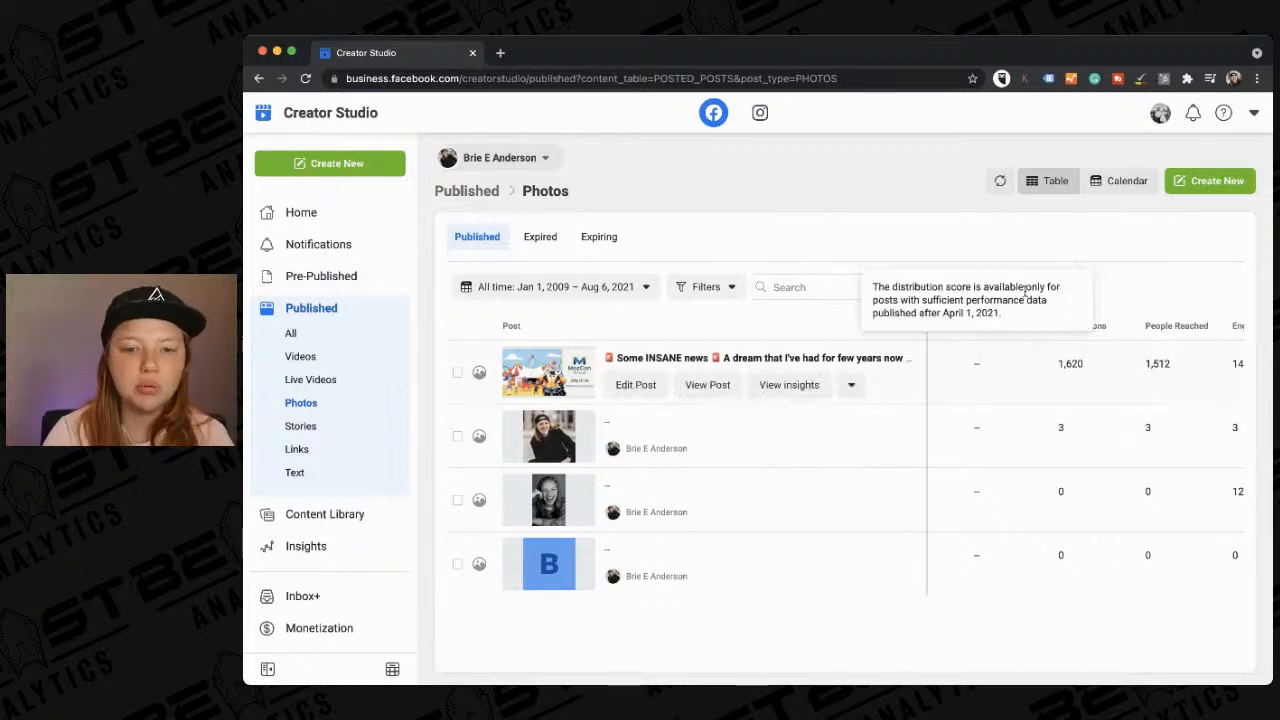
Revisit the live videos and videos lists, and review distribution and impressions in the list of all published posts.
left_click(323, 384)
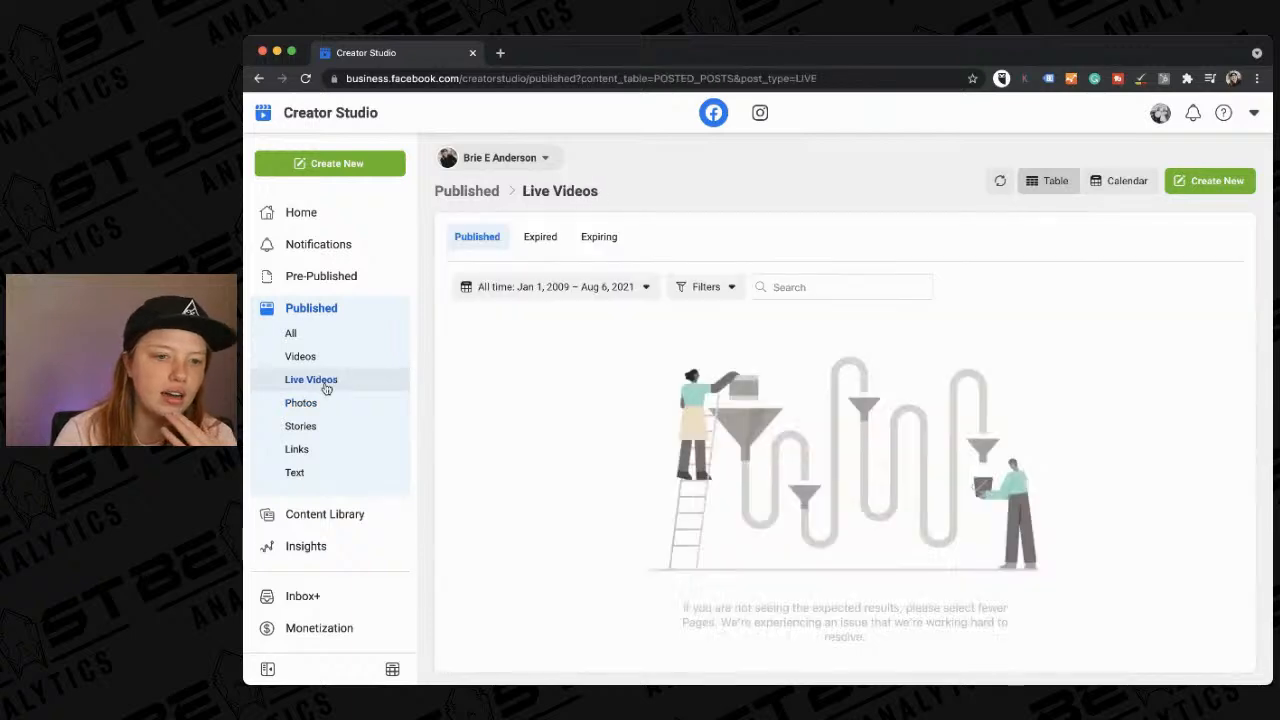
left_click(317, 358)
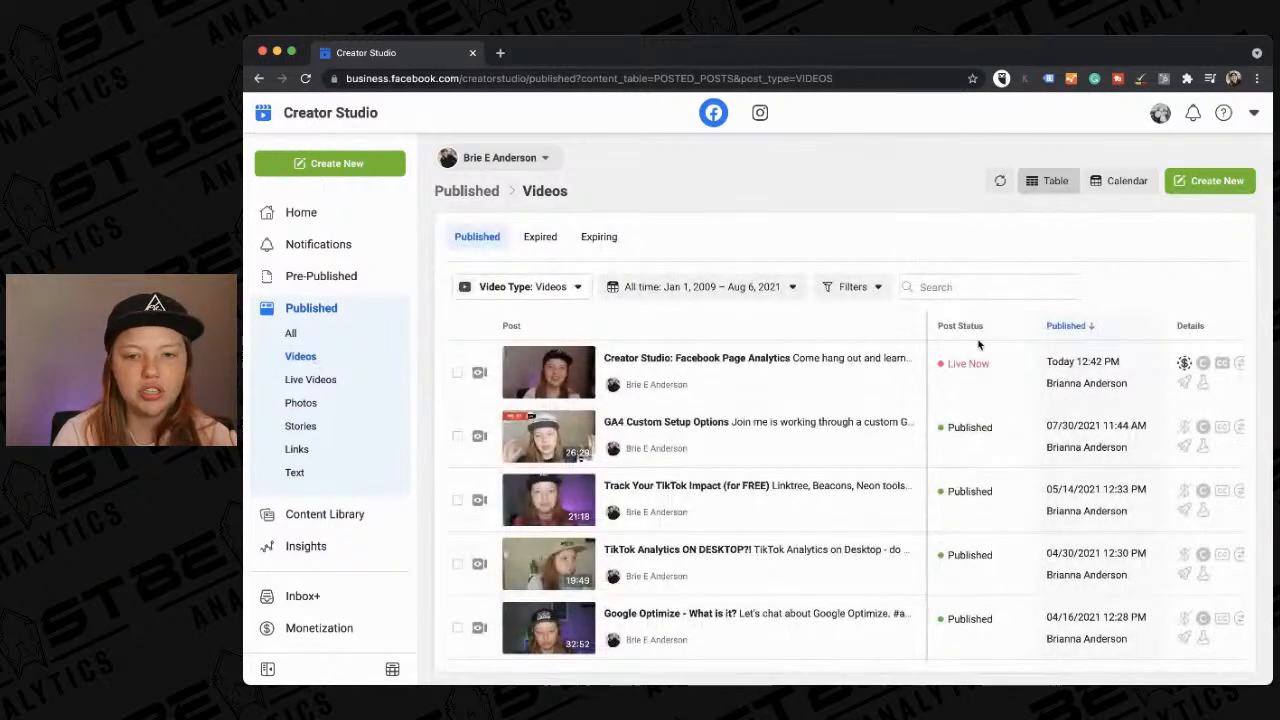
left_click(329, 336)
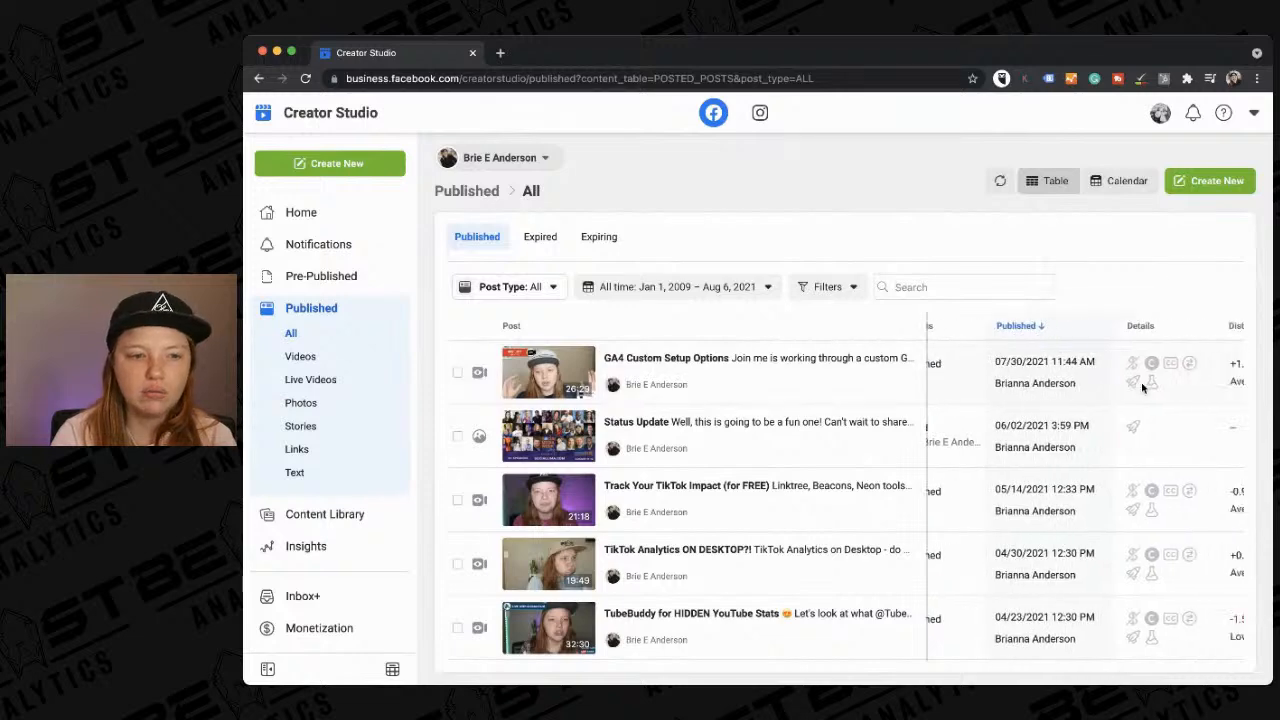
scroll(1100, 380, "right", 3)
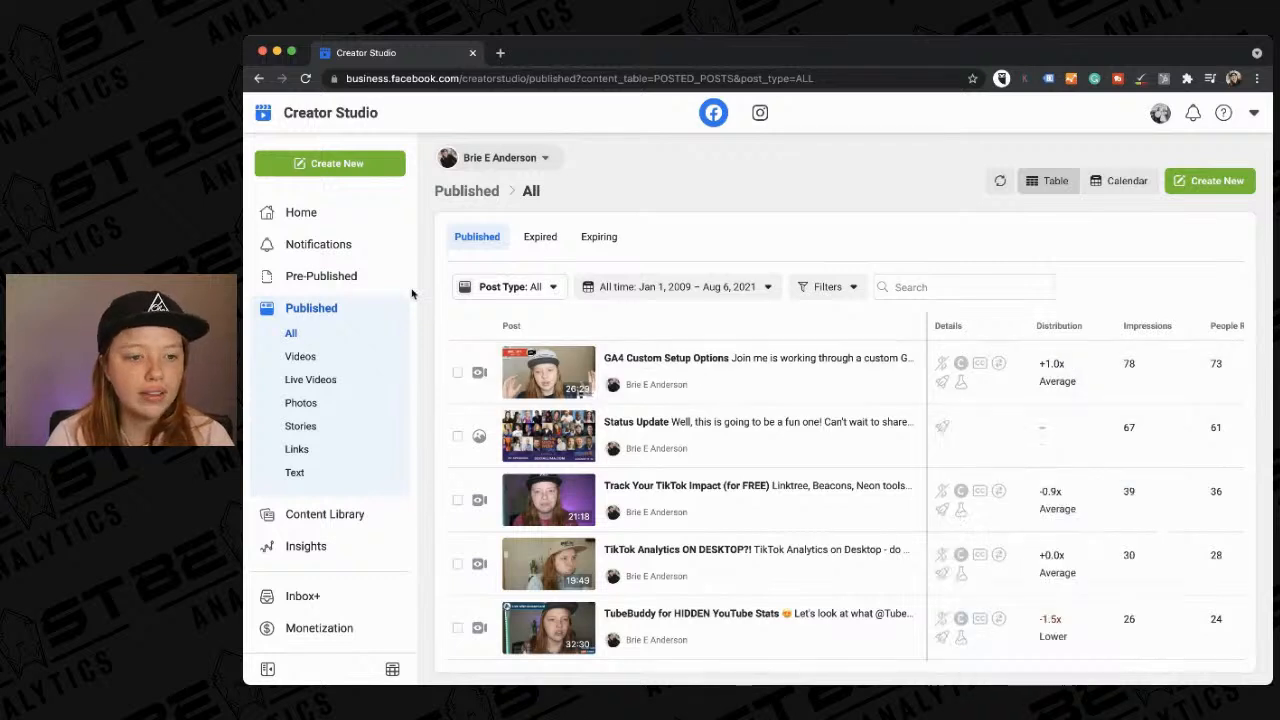
Check the published stories and open the list of published text posts.
left_click(300, 425)
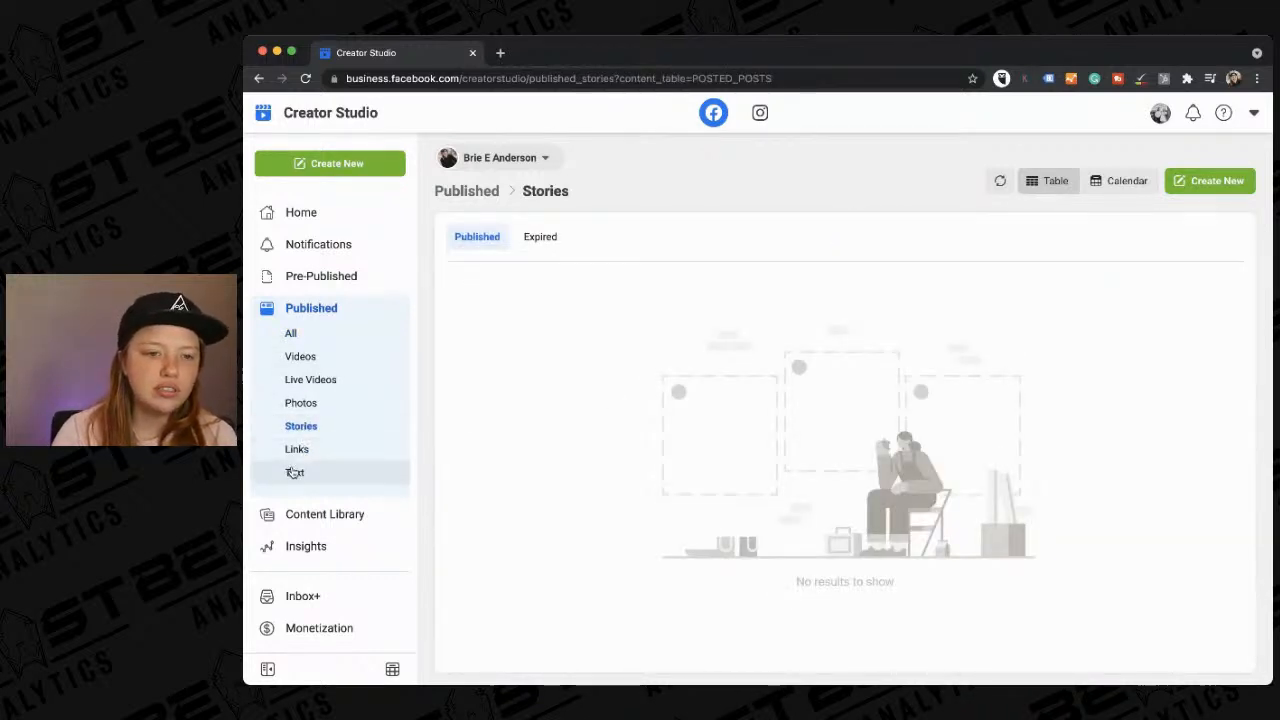
left_click(294, 471)
scroll(292, 472, "down", 2)
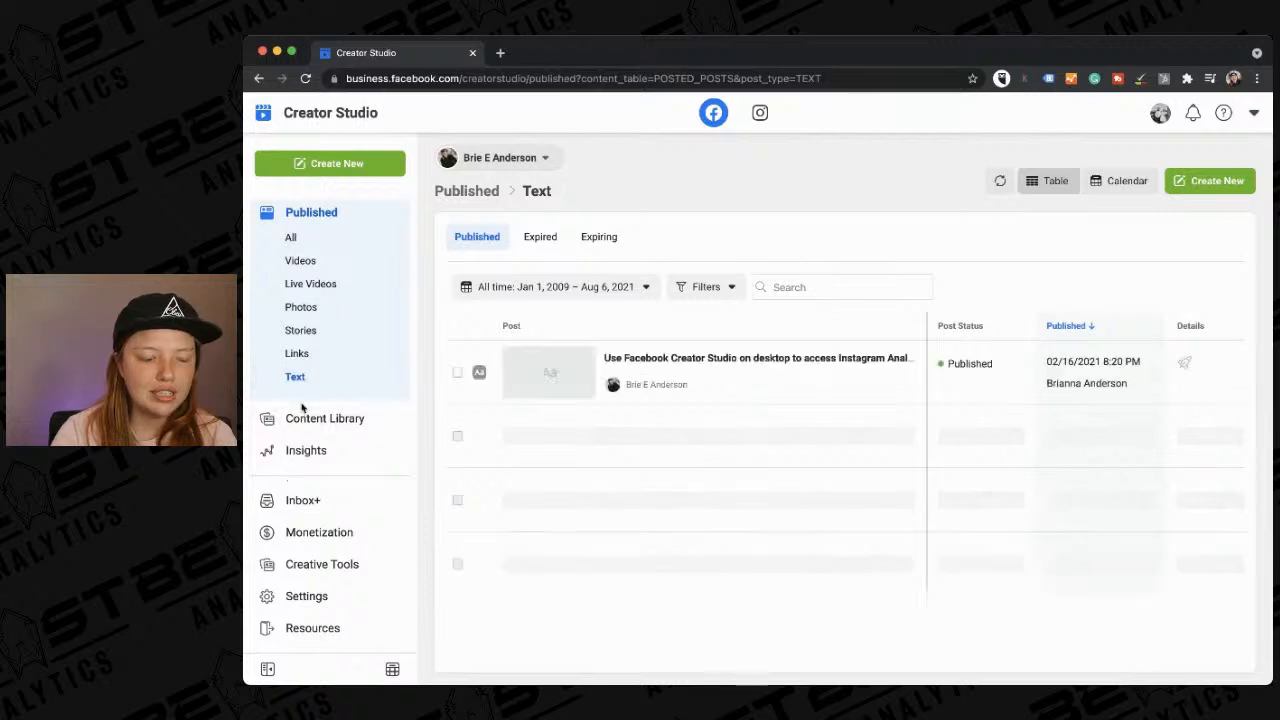
Check the posts section of the Content Library and open the Pages Overview in Insights.
left_click(305, 418)
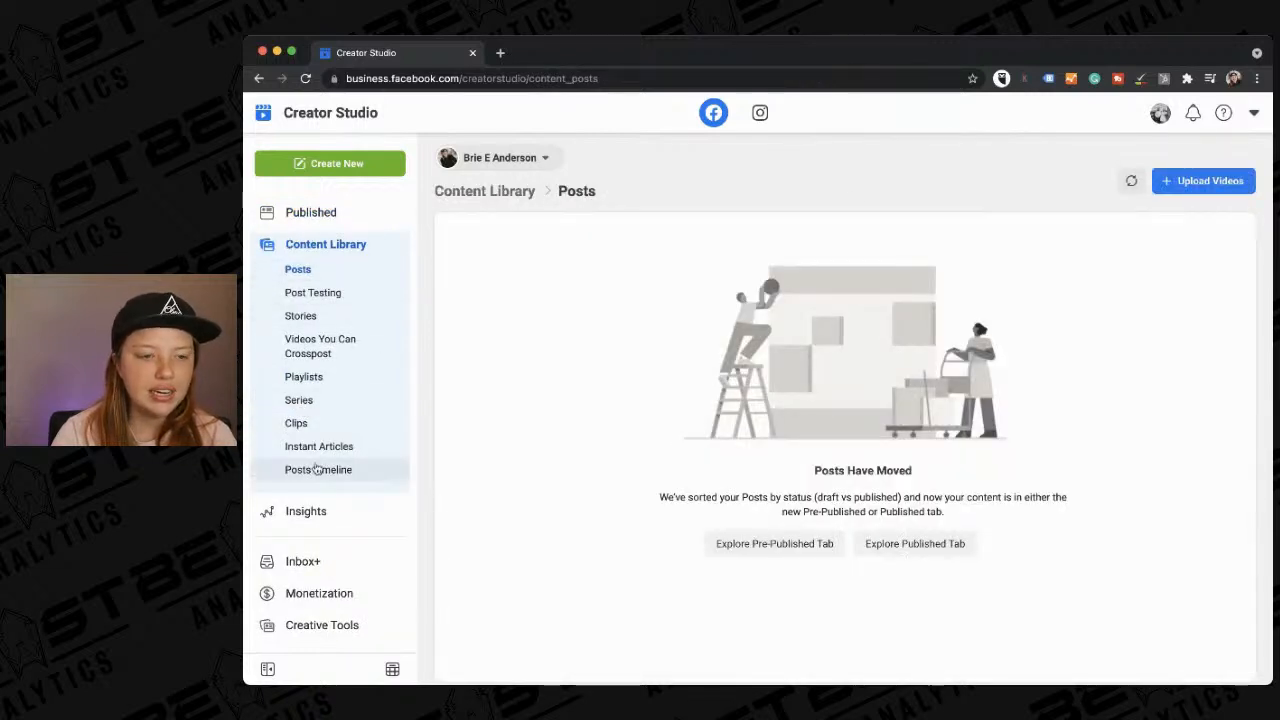
left_click(306, 511)
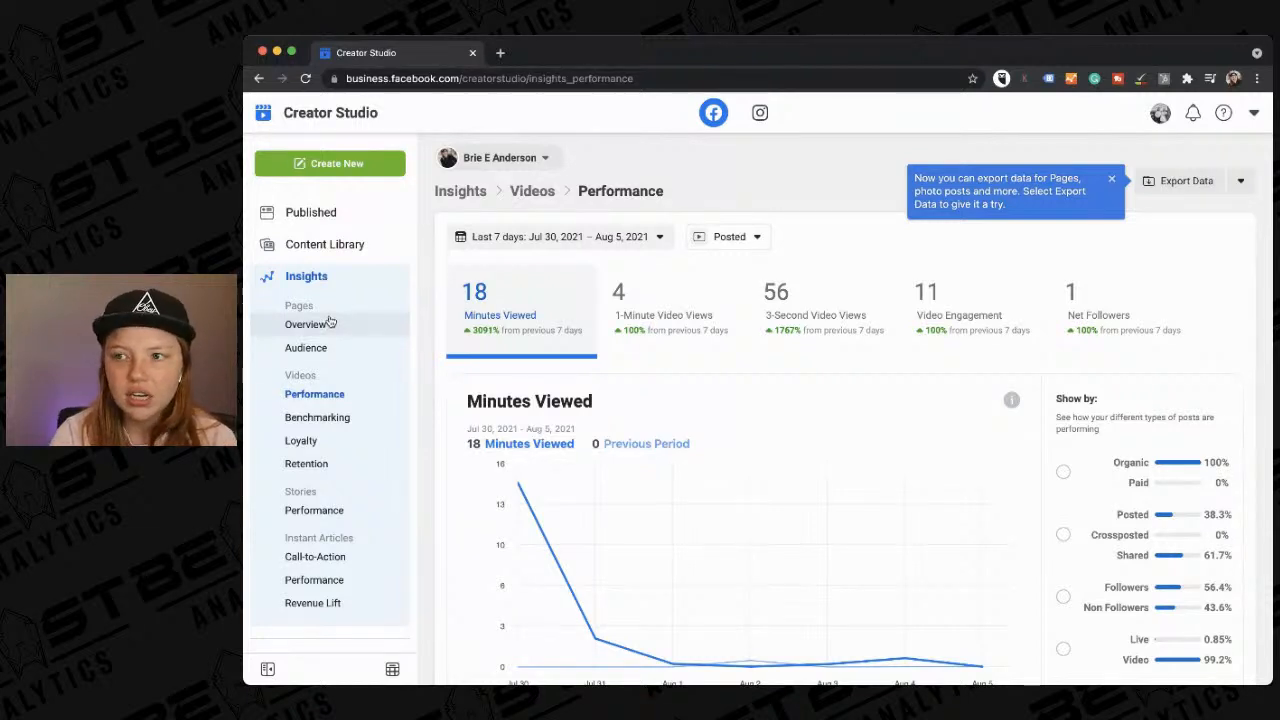
left_click(330, 323)
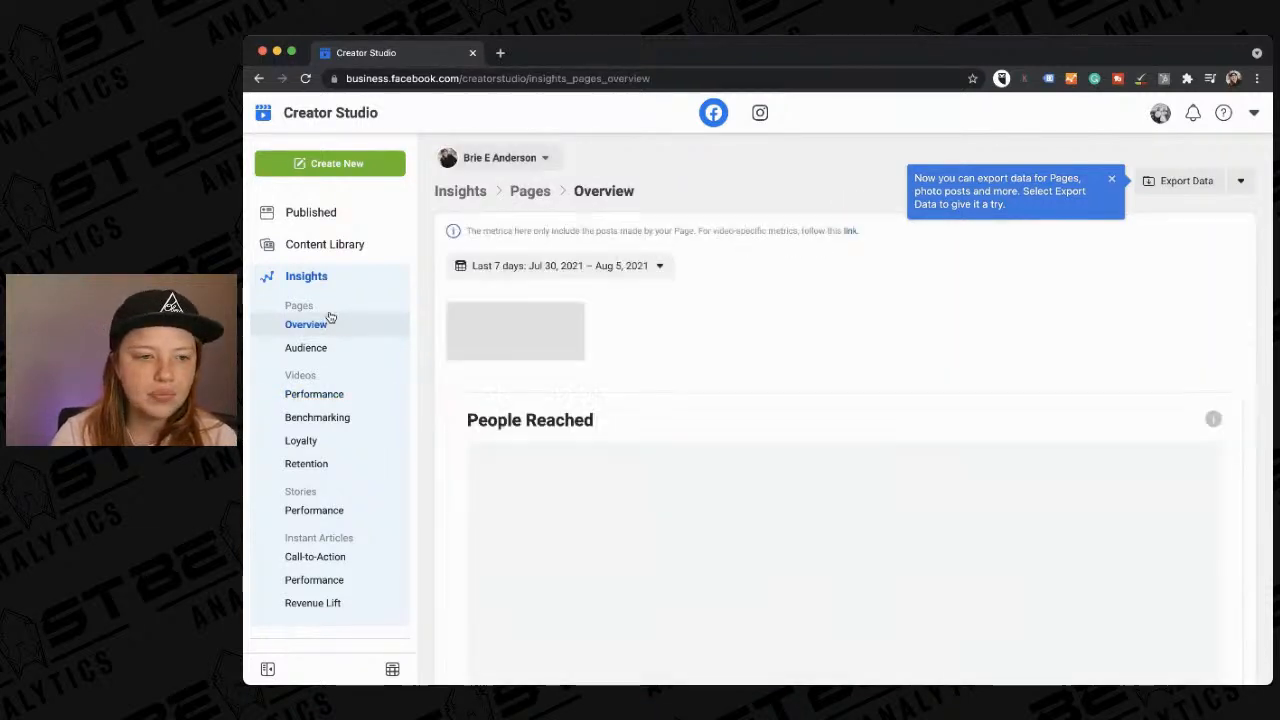
Review the People Reached chart and the page's metrics table in the overview, and check the data export options.
scroll(606, 381, "down", 1)
scroll(606, 381, "down", 2)
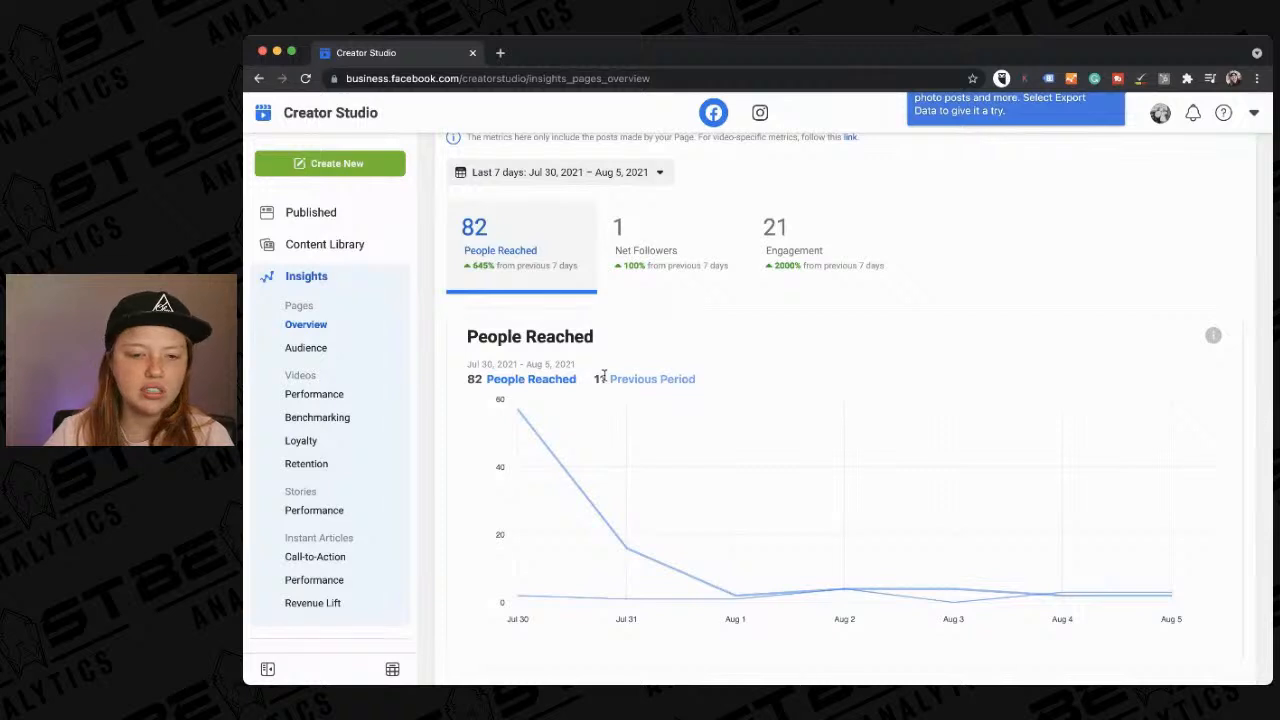
scroll(731, 365, "down", 5)
scroll(731, 365, "up", 2)
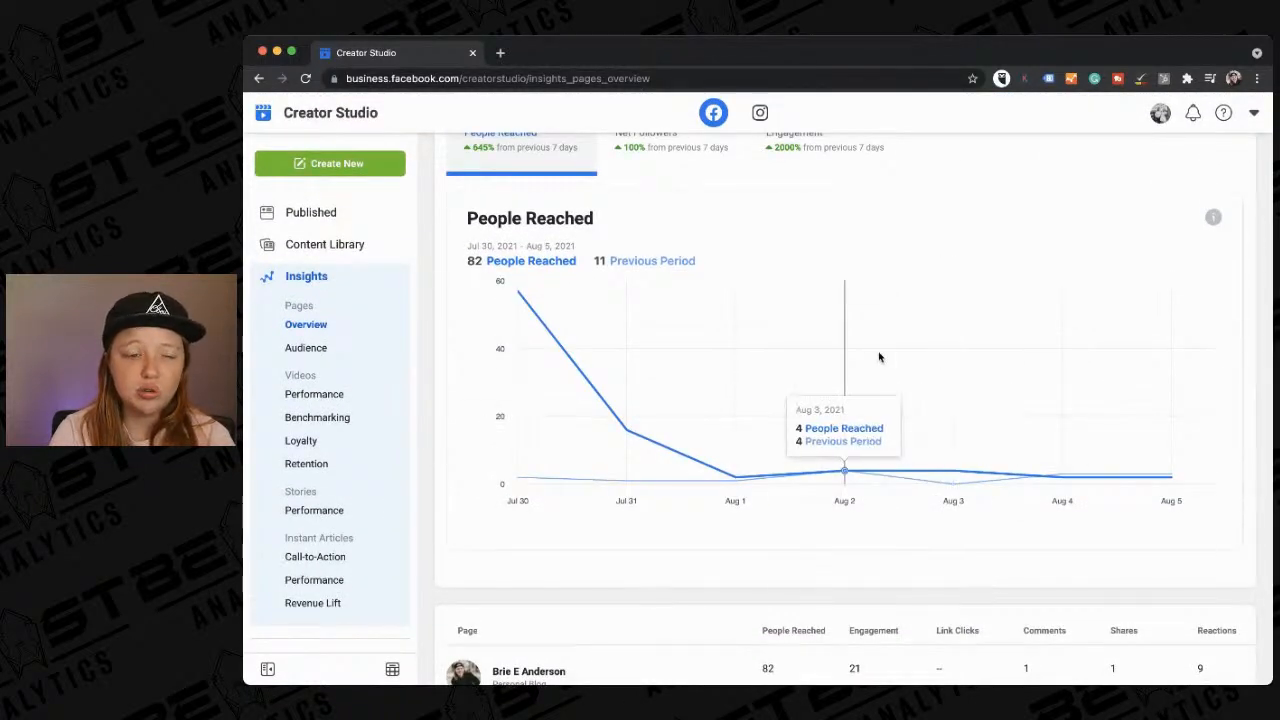
scroll(708, 425, "down", 1)
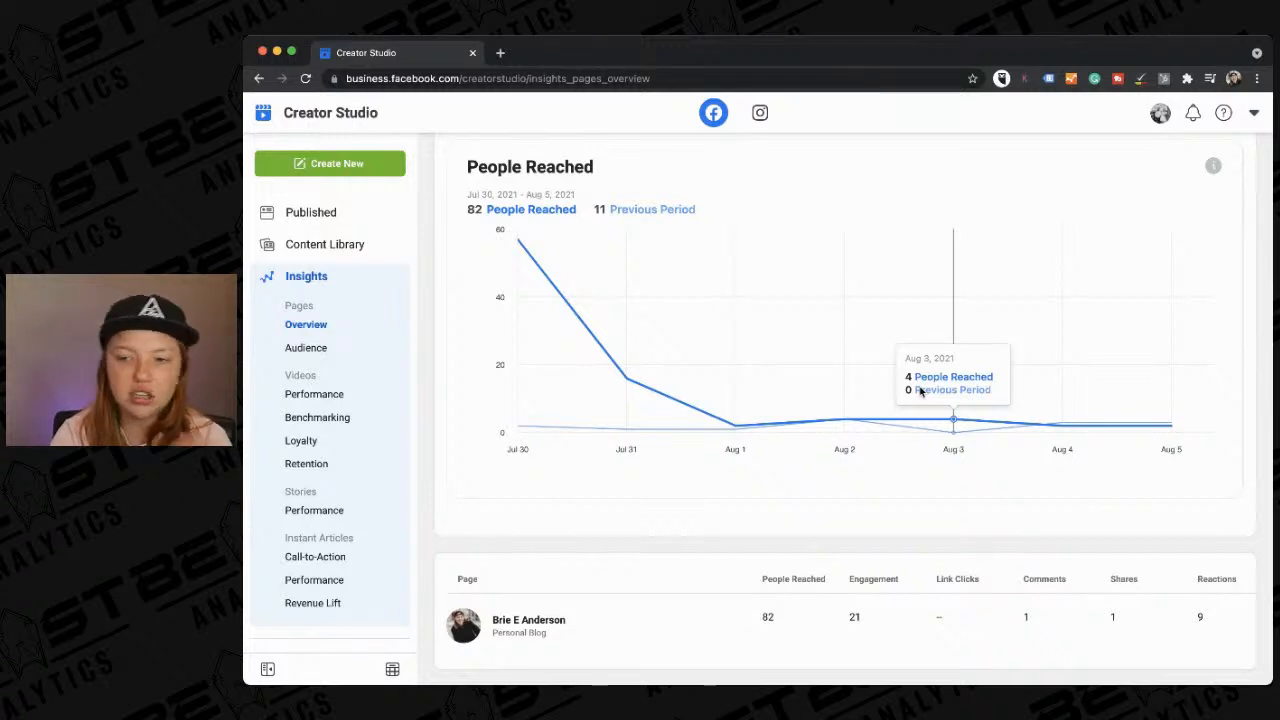
scroll(921, 391, "up", 1)
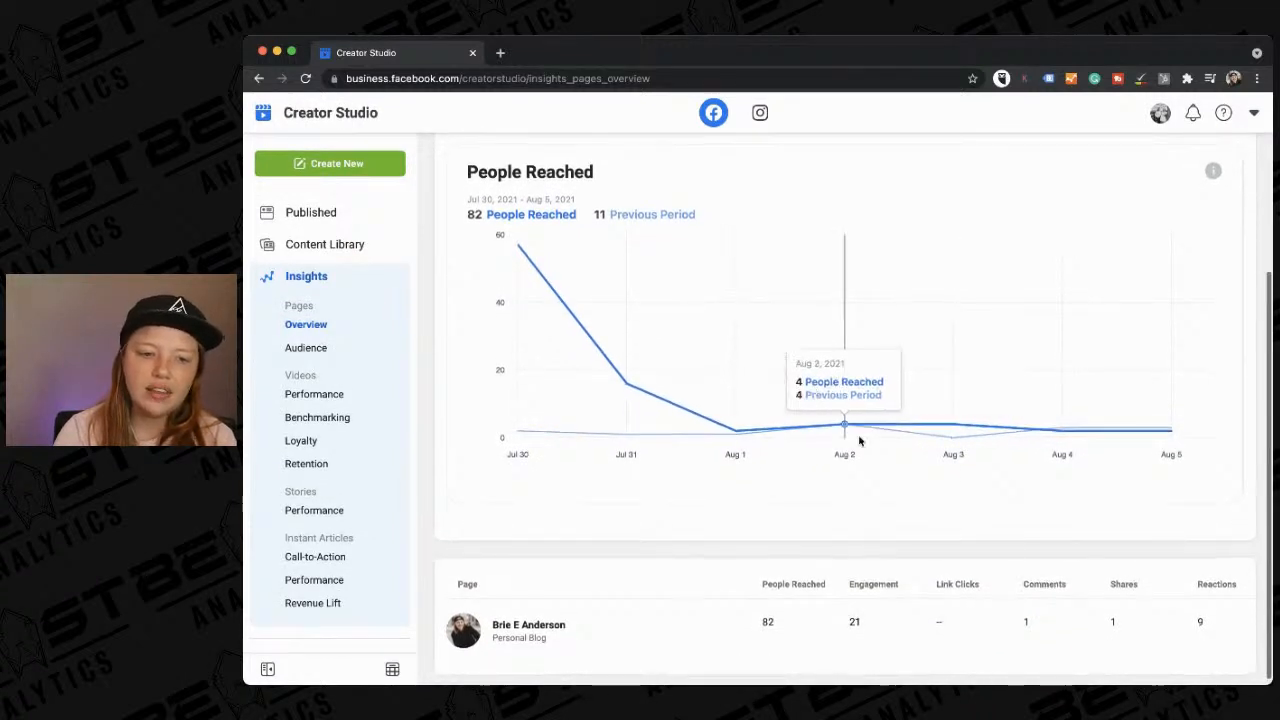
scroll(1091, 509, "down", 1)
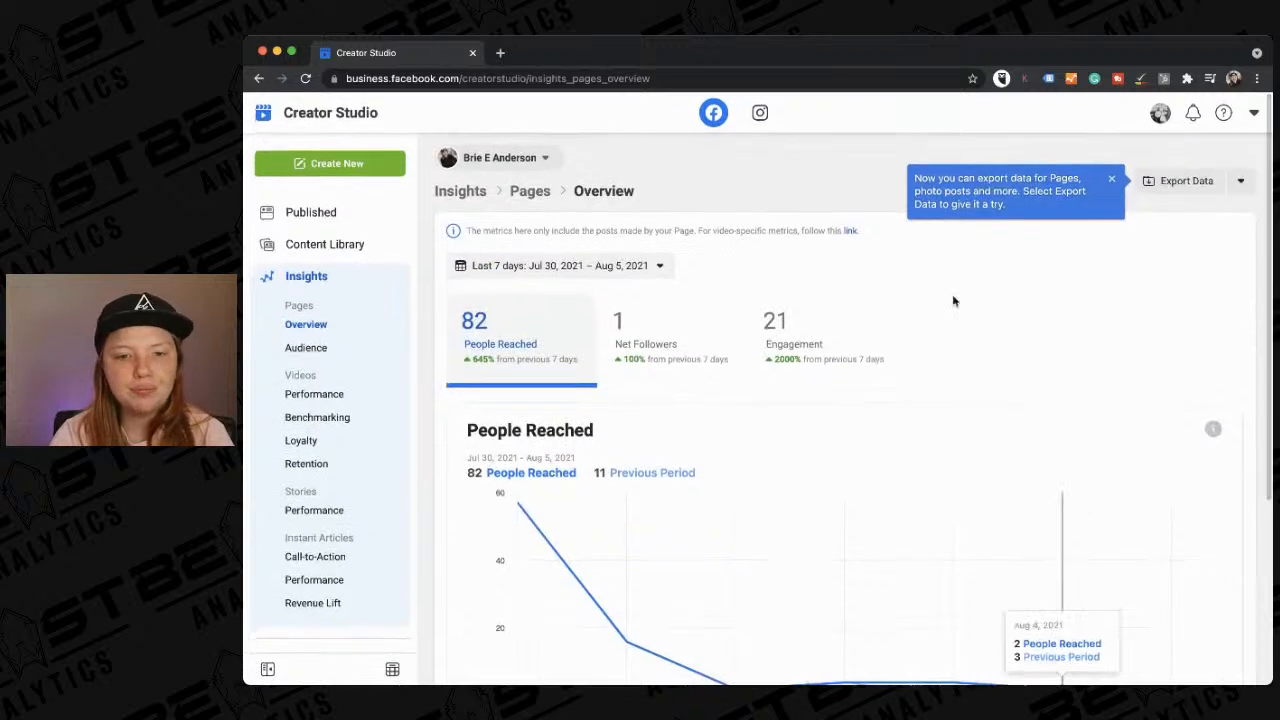
left_click(1240, 183)
left_click(1240, 188)
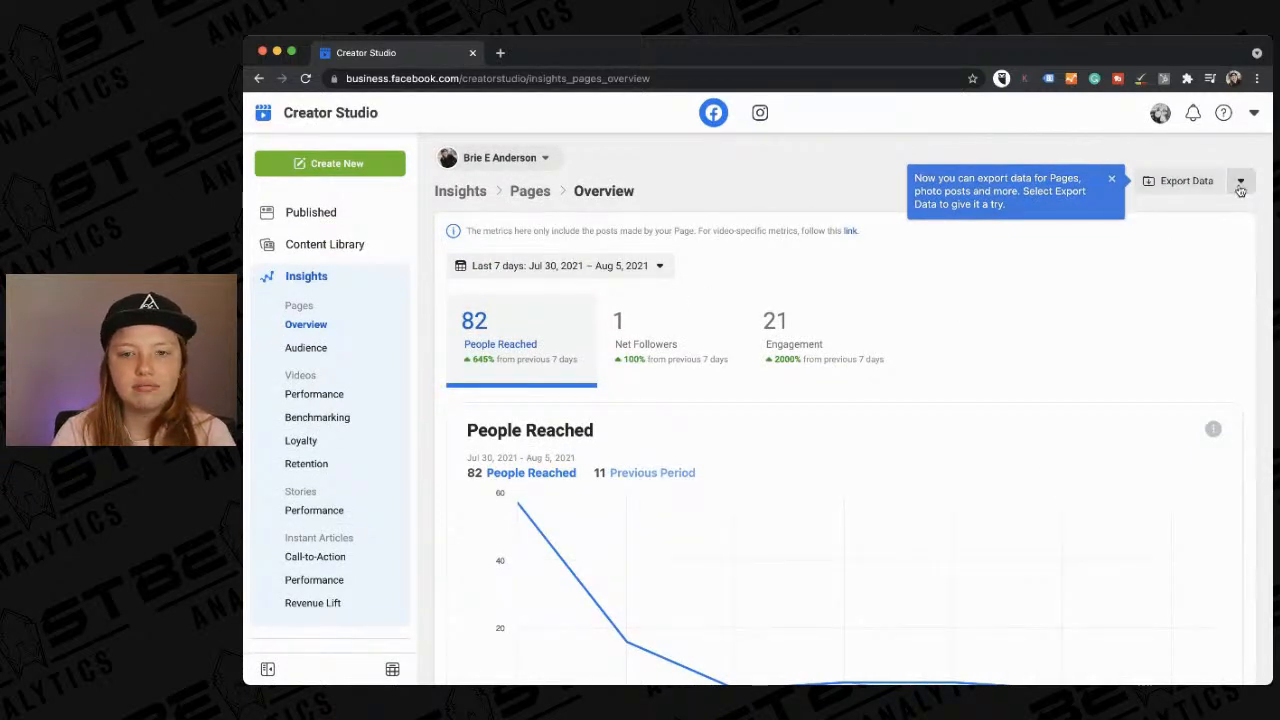
Open the page's Audience insights and check the new followers, total followers and 1-minute viewers breakdowns.
left_click(308, 347)
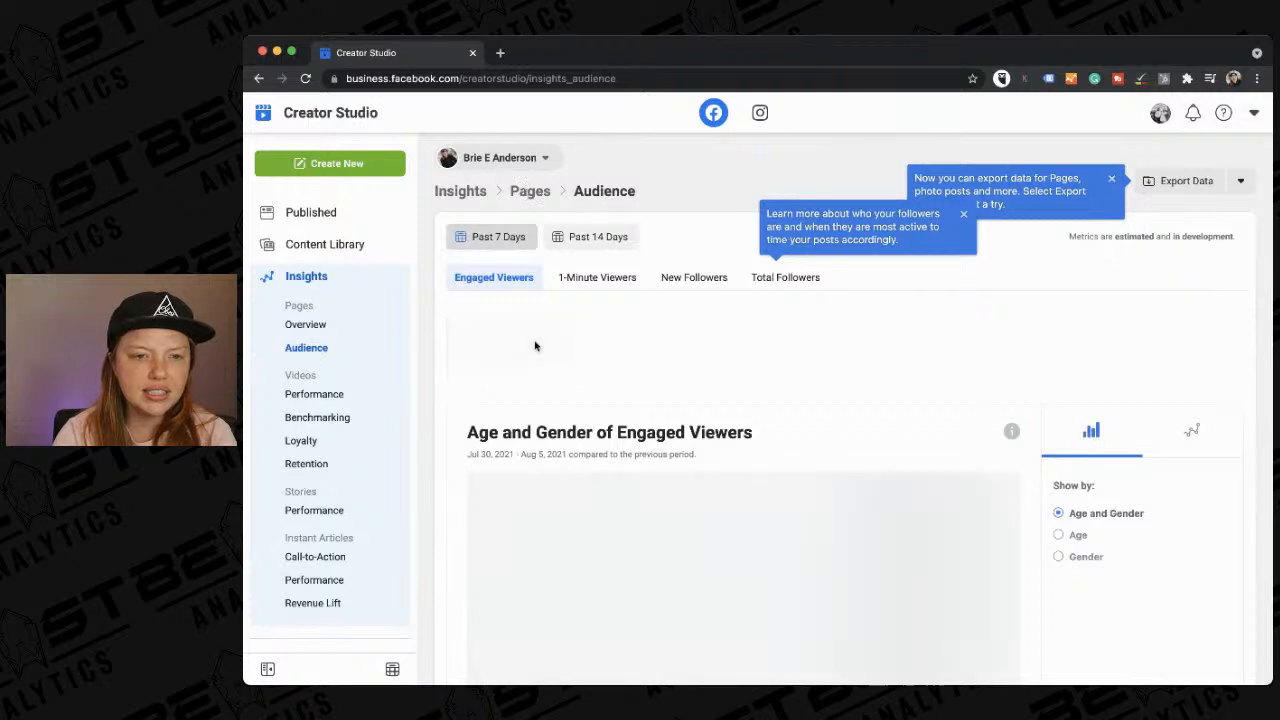
scroll(534, 343, "down", 1)
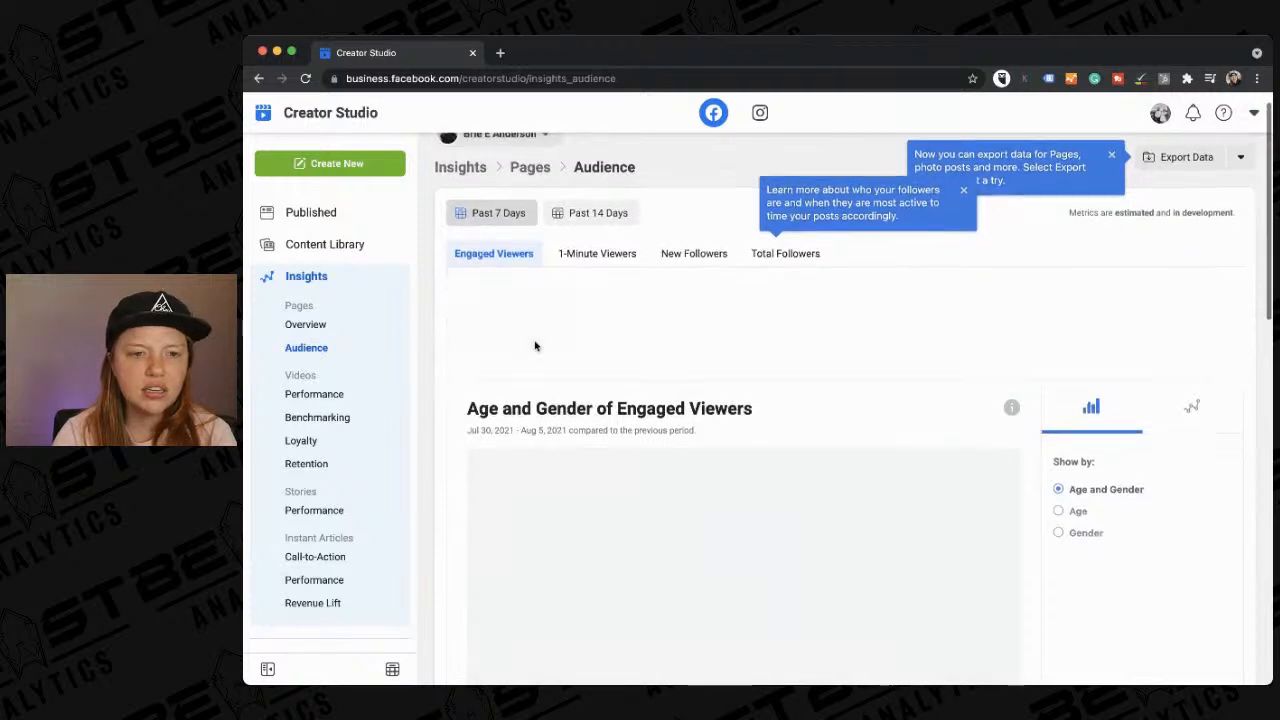
left_click(618, 256)
left_click(674, 256)
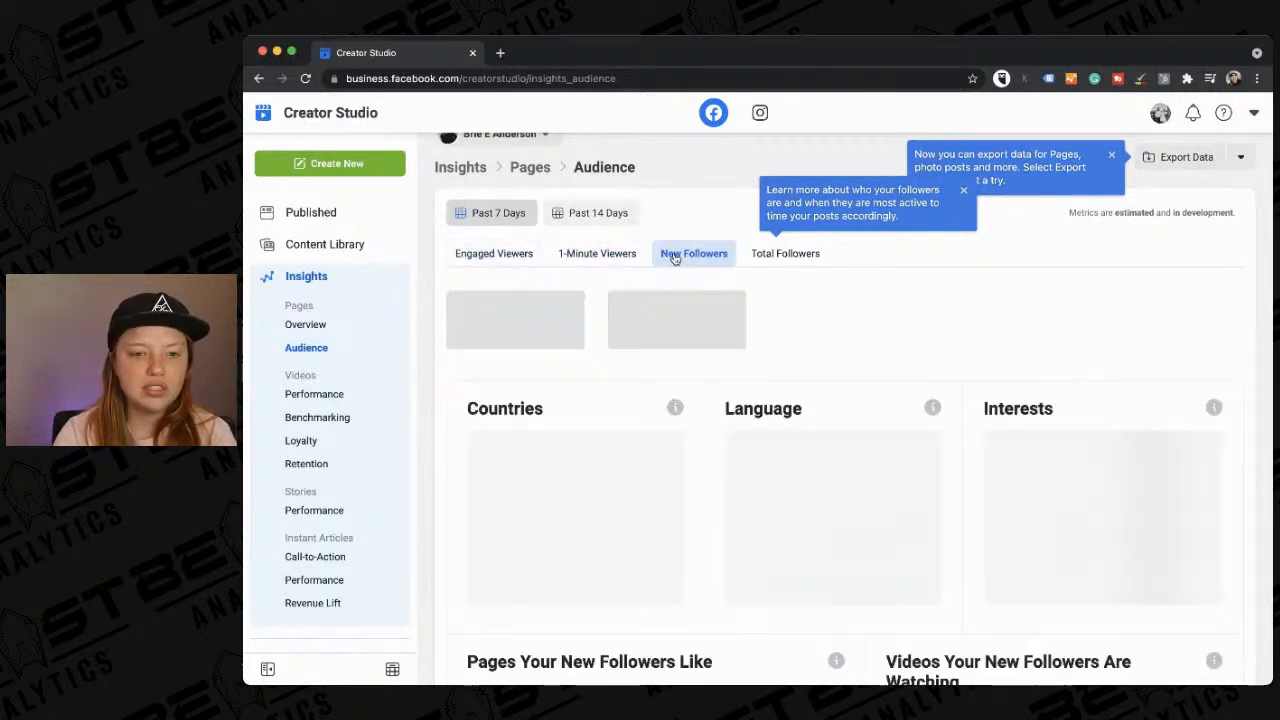
left_click(755, 254)
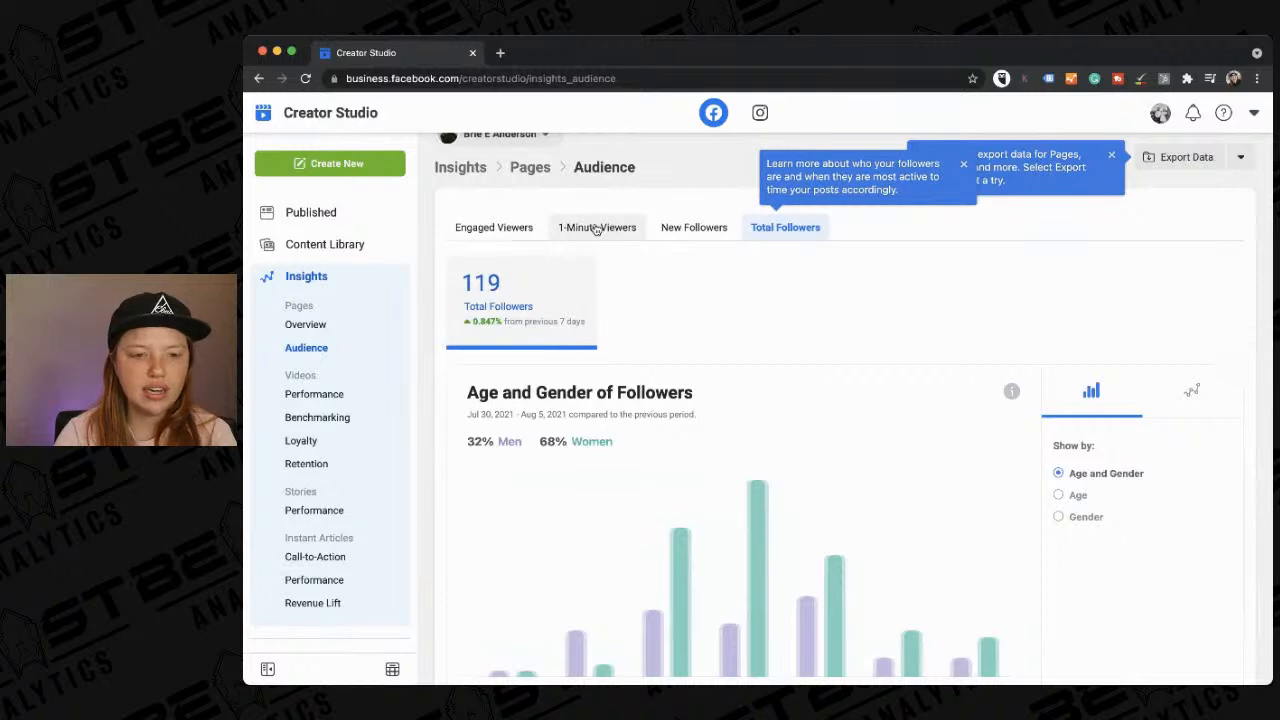
left_click(596, 227)
scroll(588, 363, "down", 8)
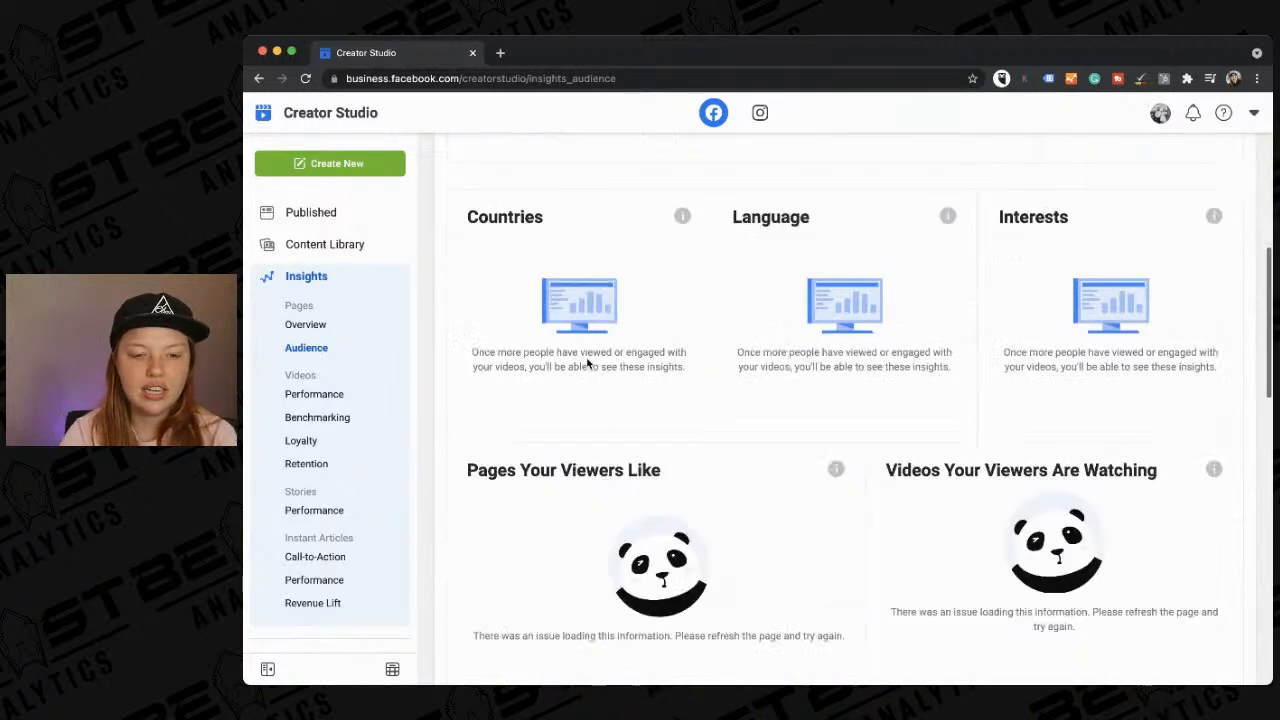
scroll(600, 340, "up", 10)
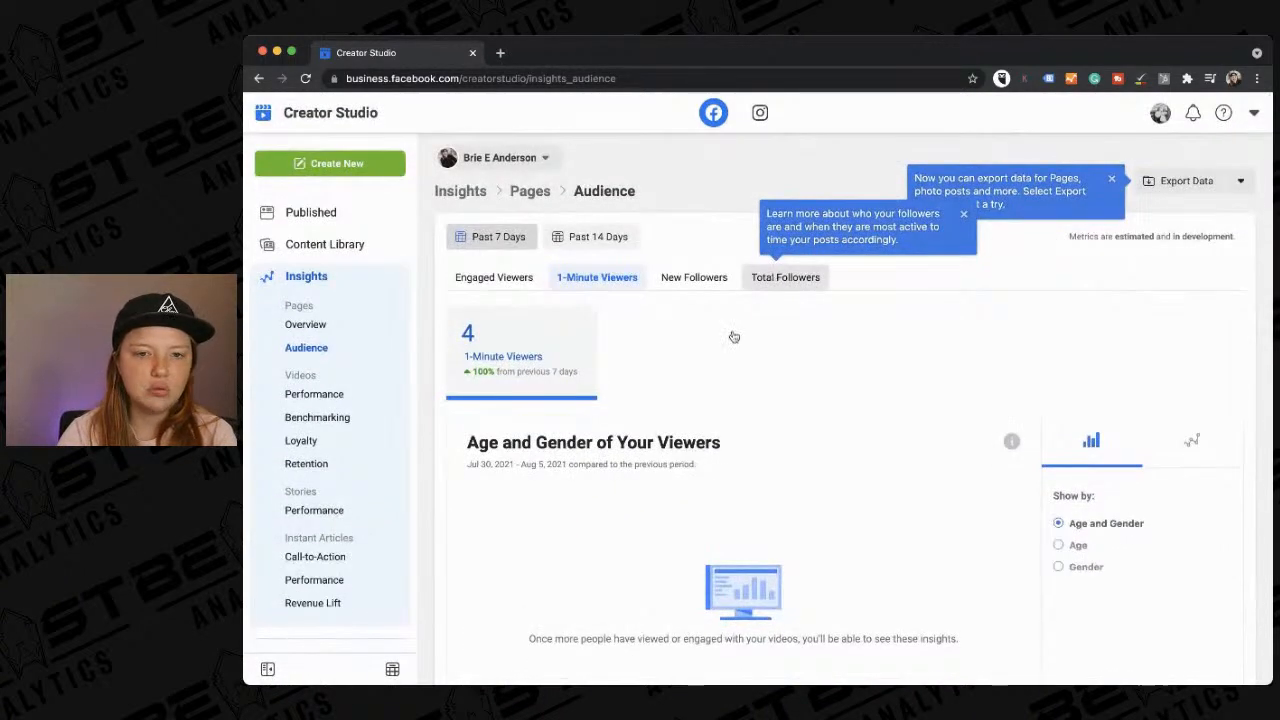
Review the total followers' age and gender, countries, languages and hourly activity on Facebook.
left_click(785, 277)
scroll(740, 330, "down", 8)
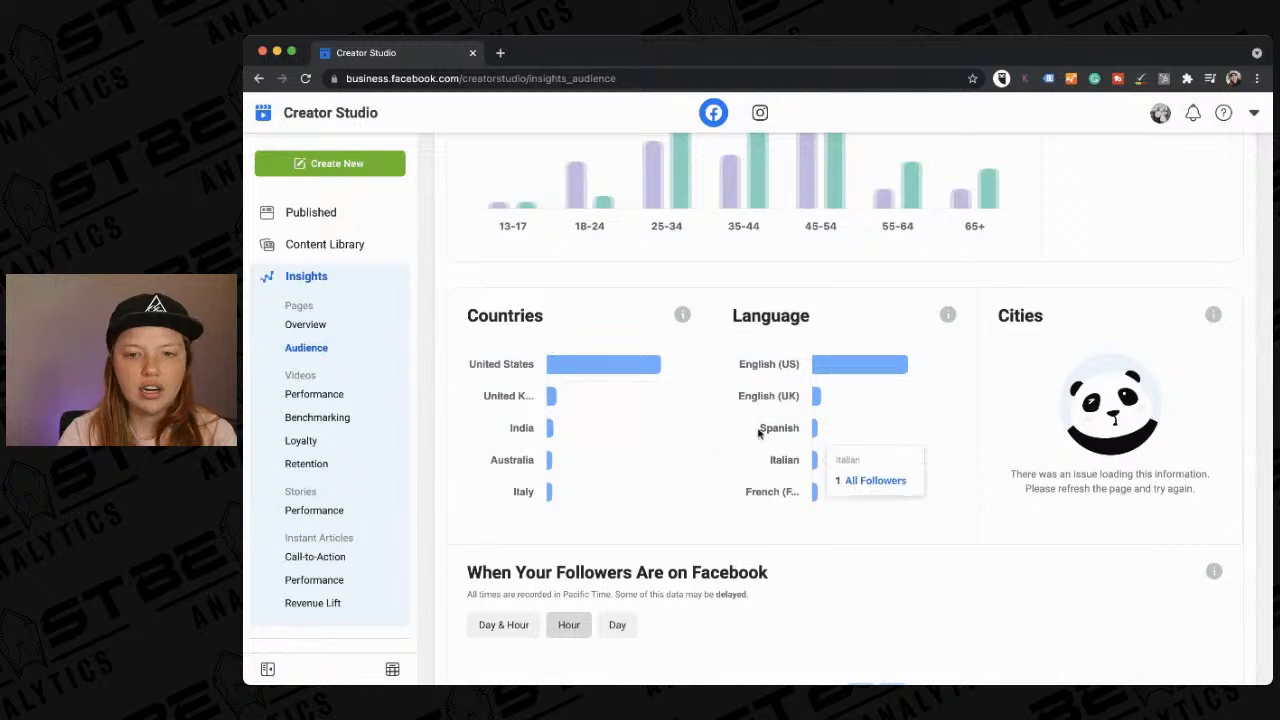
scroll(570, 488, "down", 2)
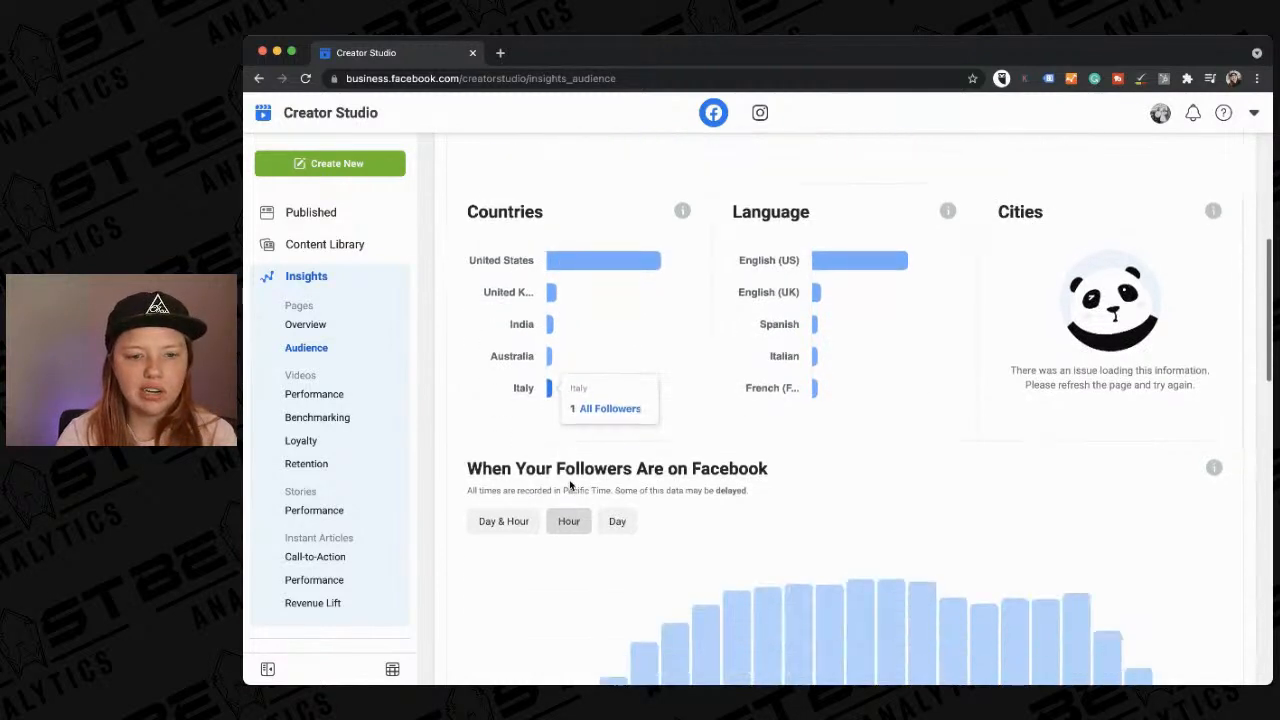
scroll(570, 486, "down", 5)
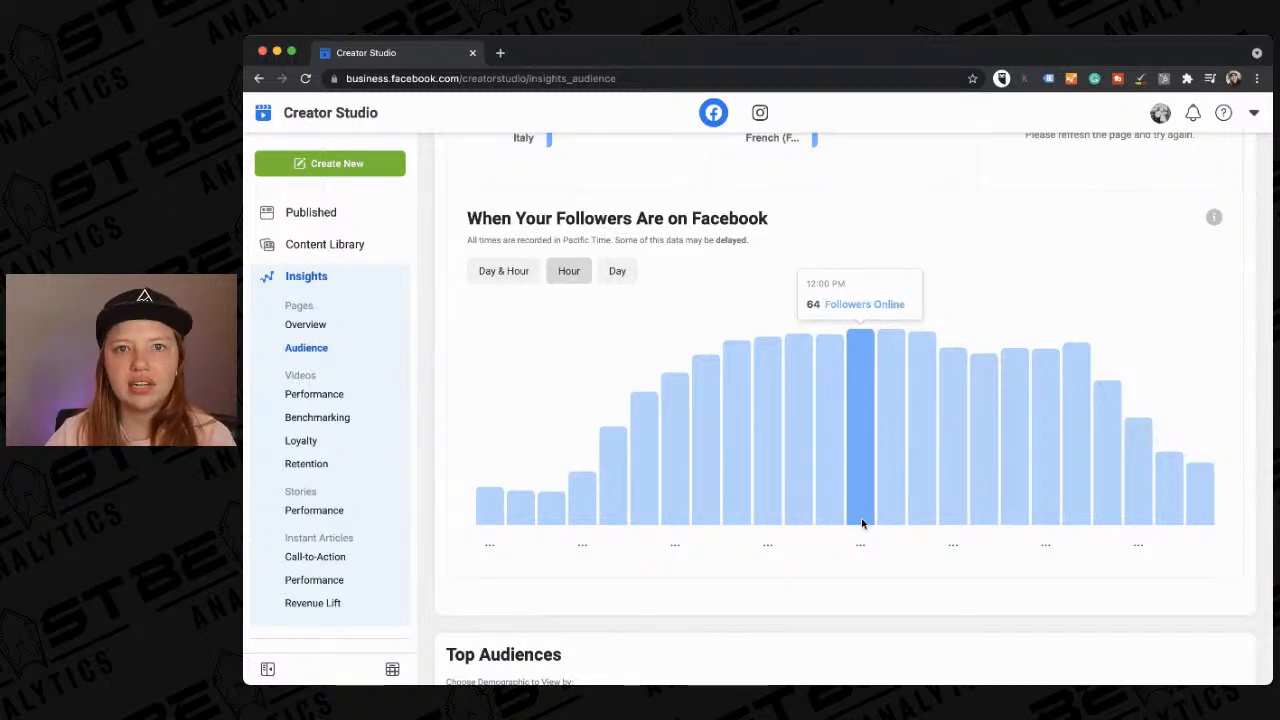
Examine the Top Audiences table by age and gender and sort it by total followers in descending order.
scroll(862, 522, "down", 5)
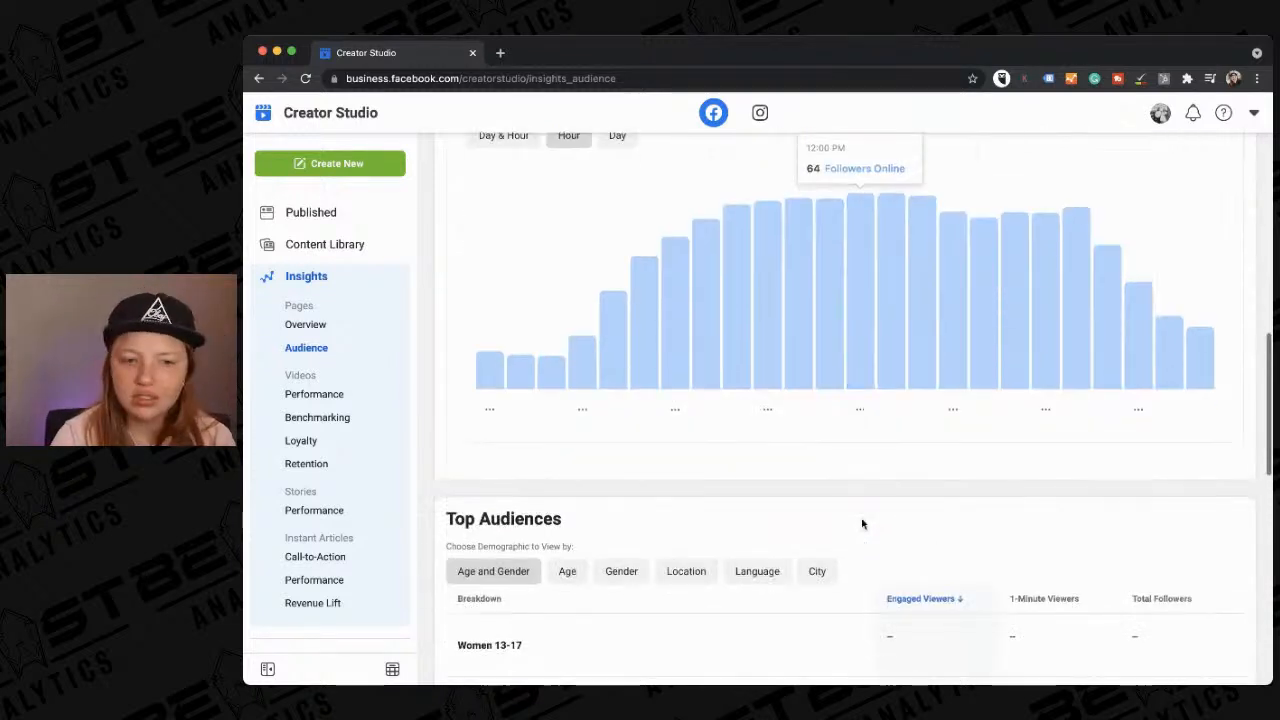
scroll(862, 522, "down", 5)
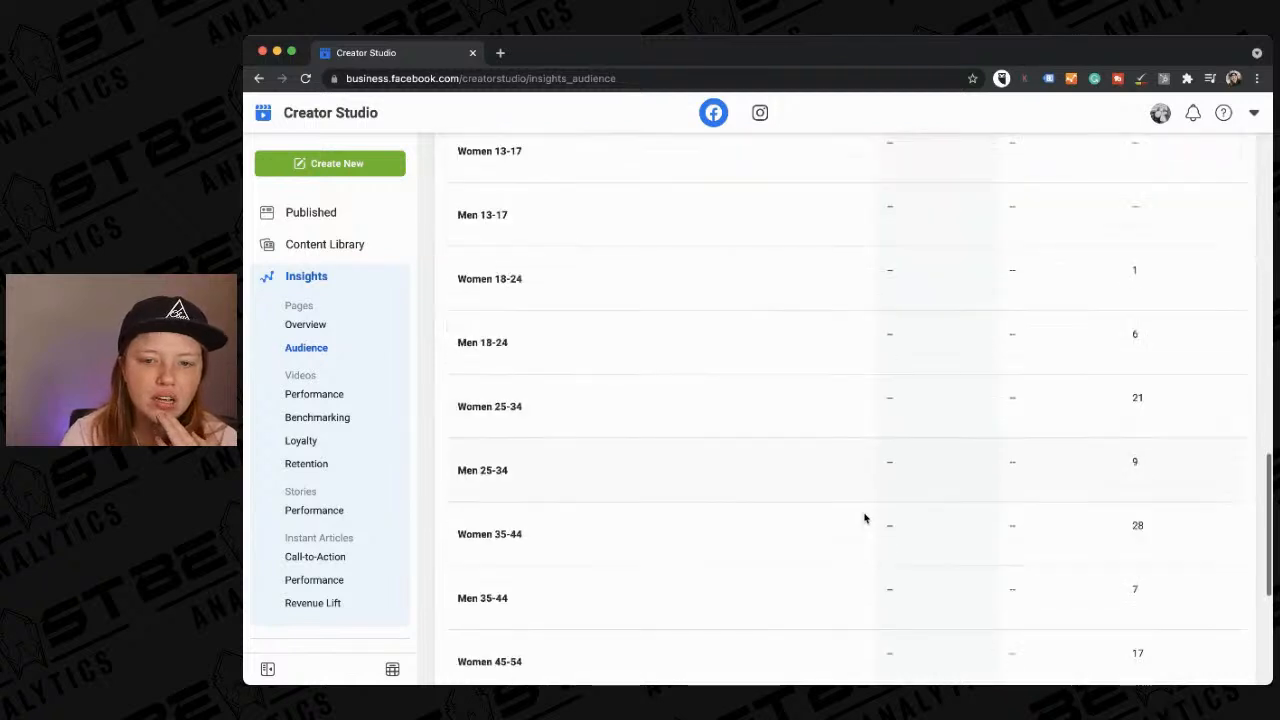
scroll(864, 530, "up", 3)
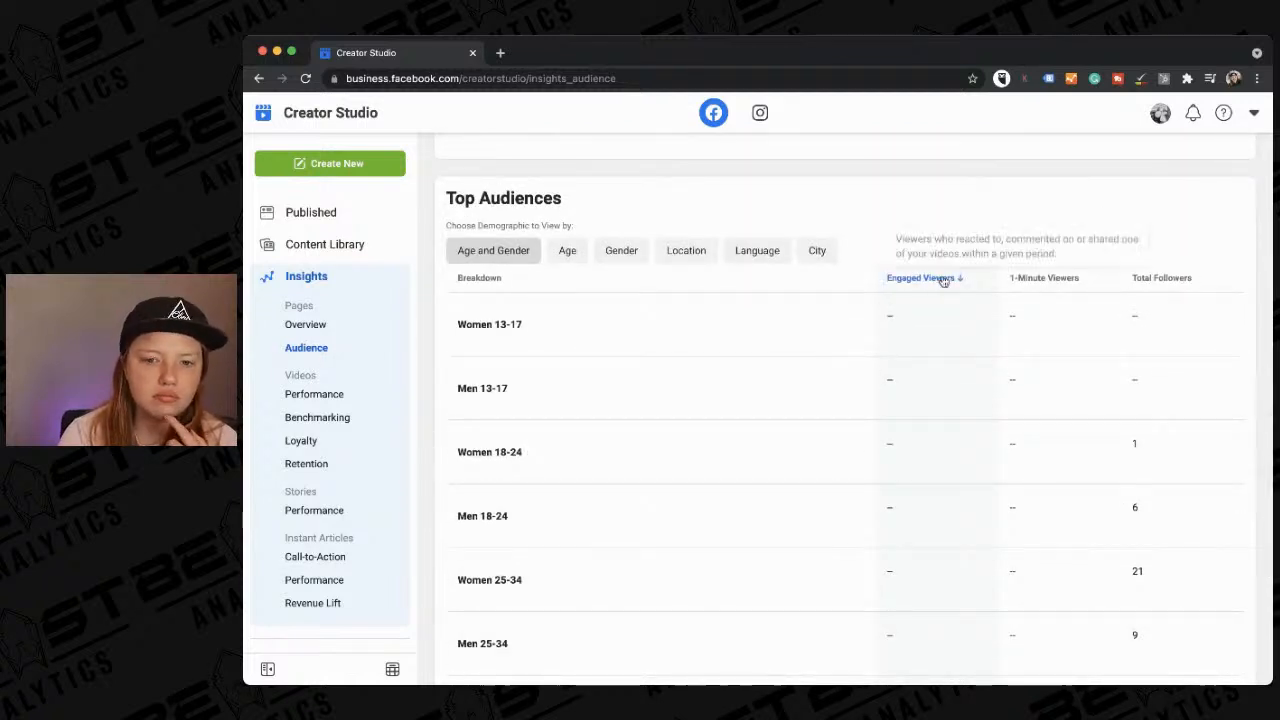
left_click(1140, 279)
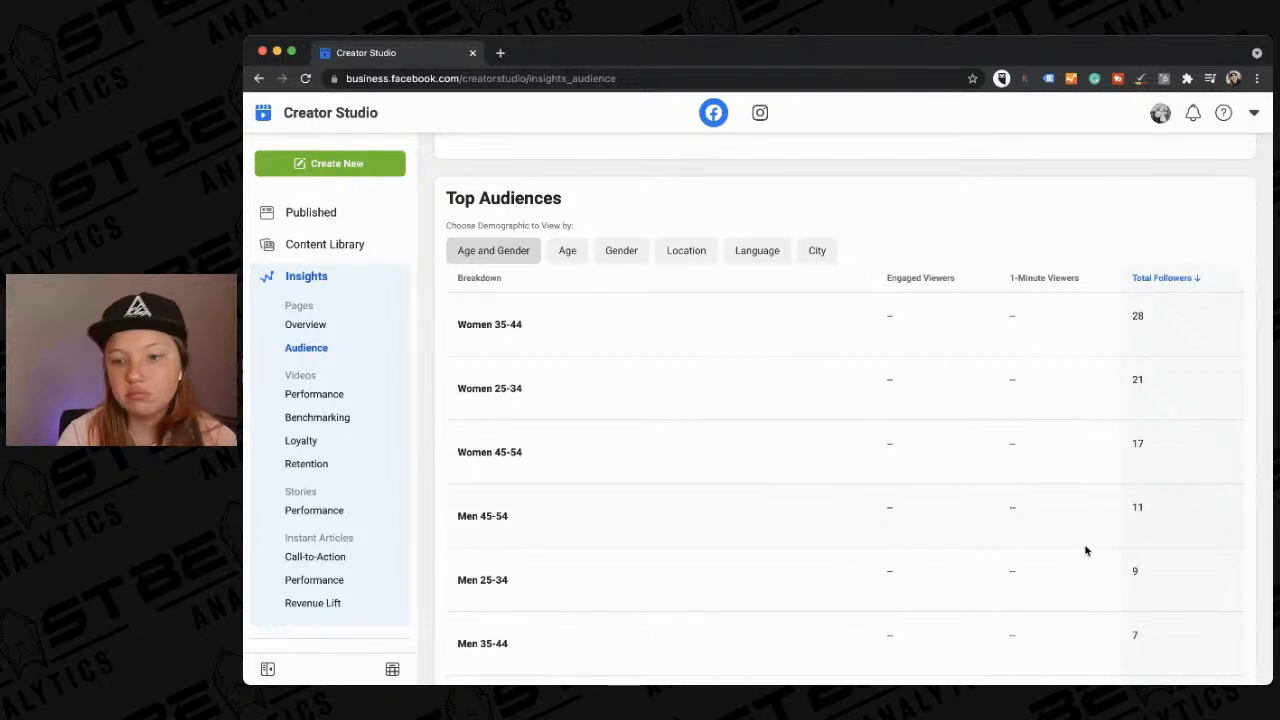
scroll(486, 250, "up", 1)
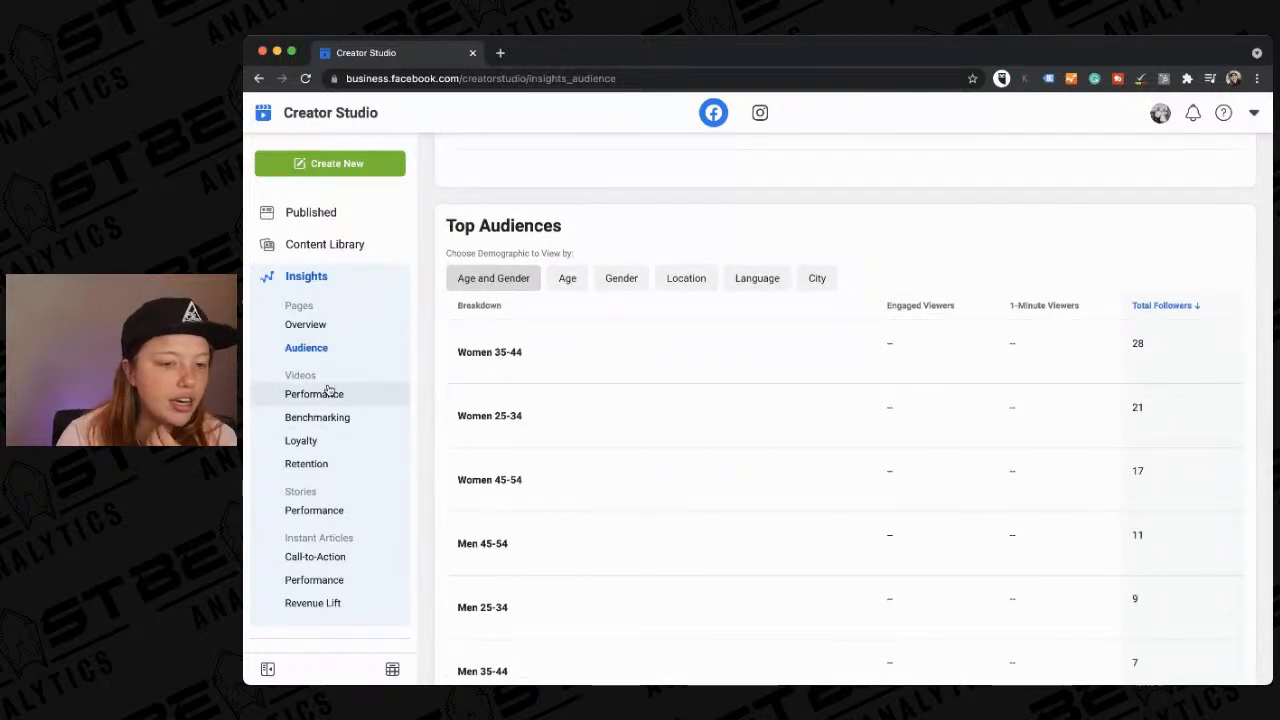
Open the Videos Performance insights and break down Minutes Viewed by live versus video, and by followers versus non-followers.
scroll(329, 391, "down", 1)
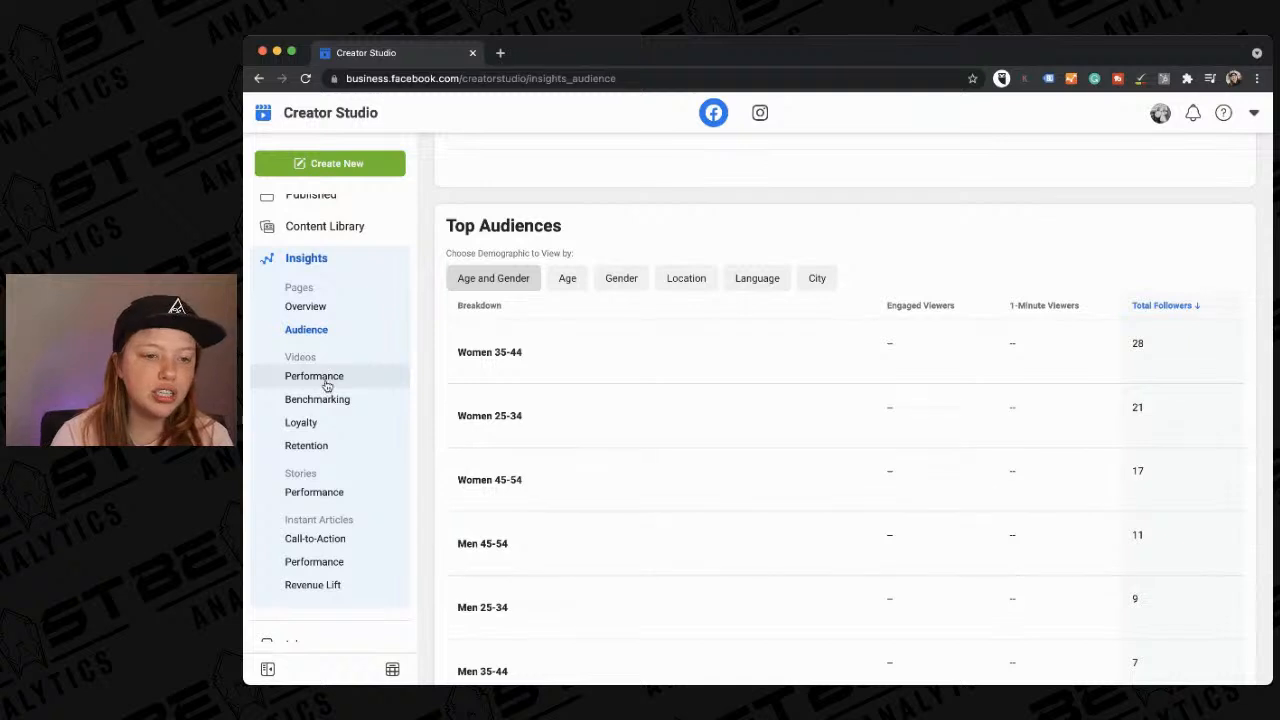
left_click(326, 384)
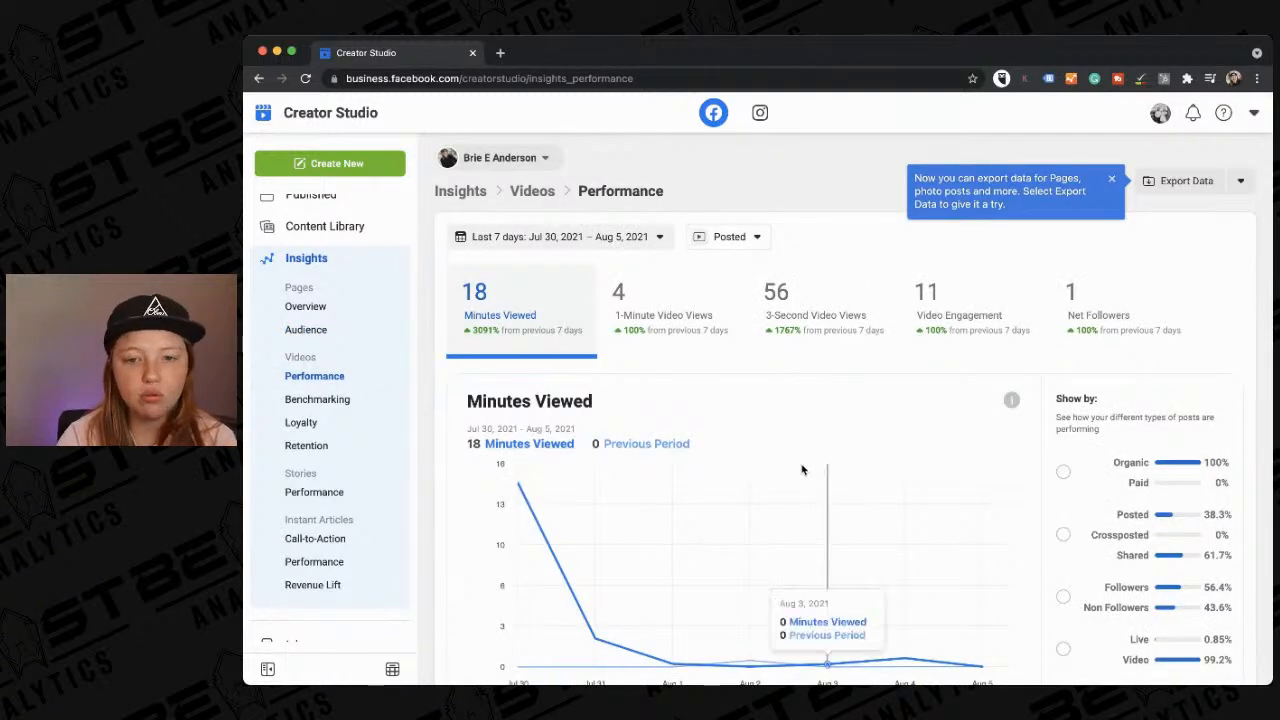
scroll(801, 469, "down", 1)
scroll(1006, 317, "down", 1)
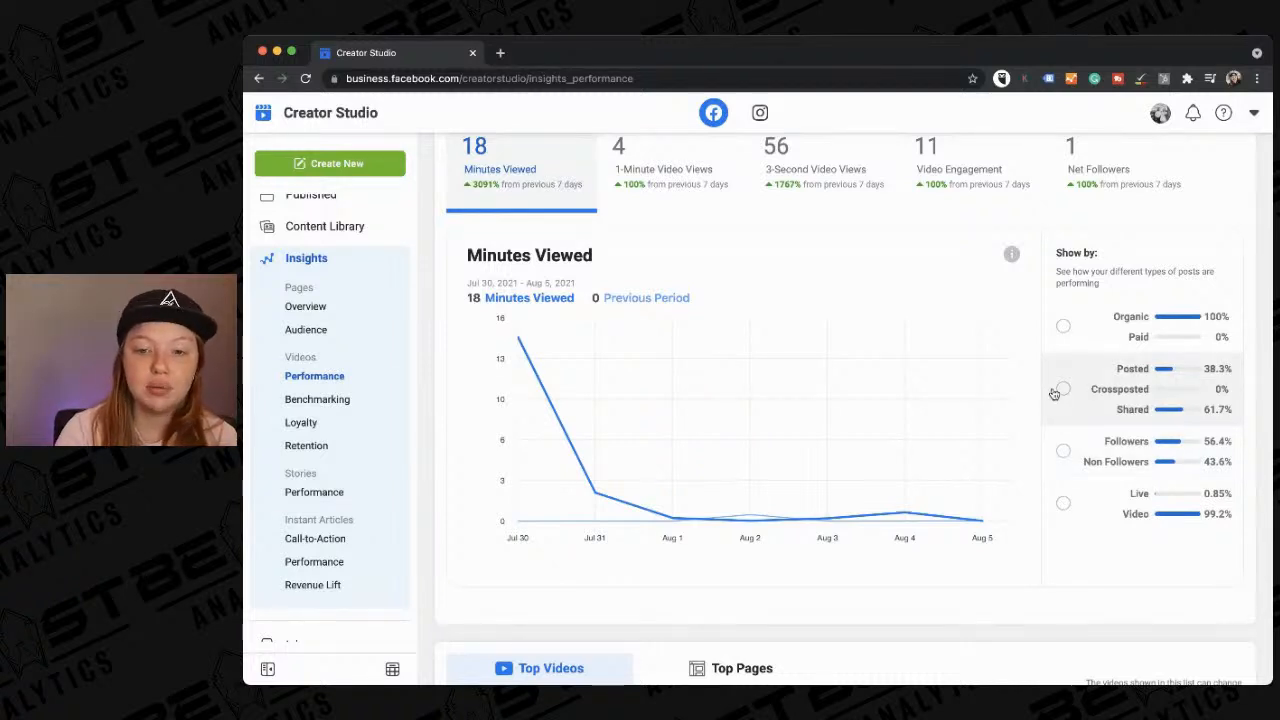
left_click(1053, 505)
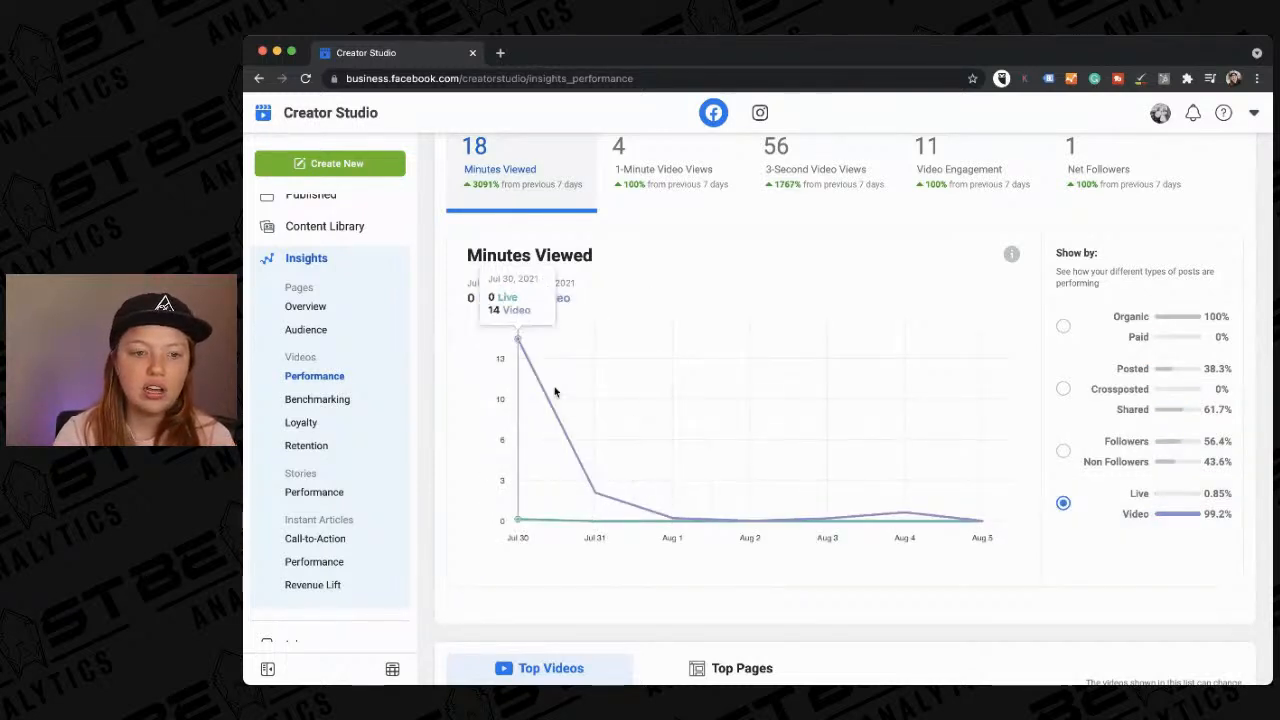
mouse_move(1183, 509)
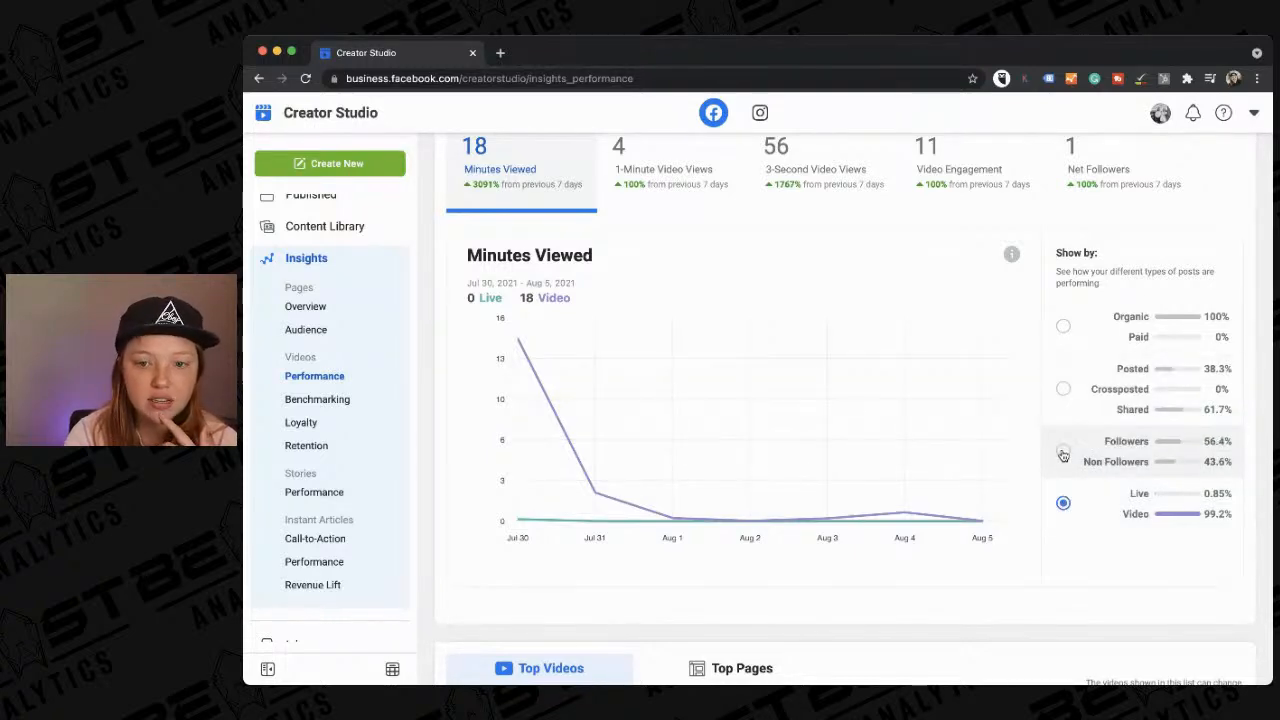
left_click(1063, 453)
Rank the Top Videos list by 1-minute video views, by 3-second video views and finally by engagement.
scroll(960, 548, "down", 5)
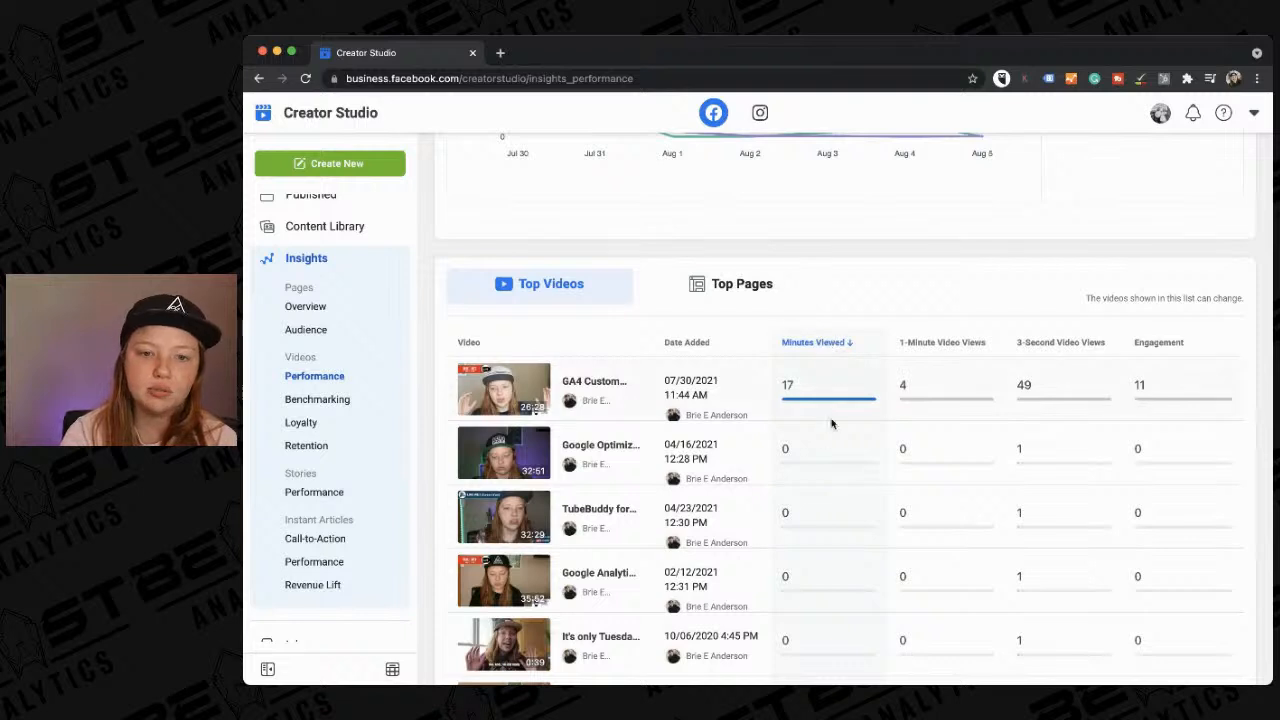
mouse_move(935, 344)
scroll(935, 344, "down", 1)
left_click(935, 341)
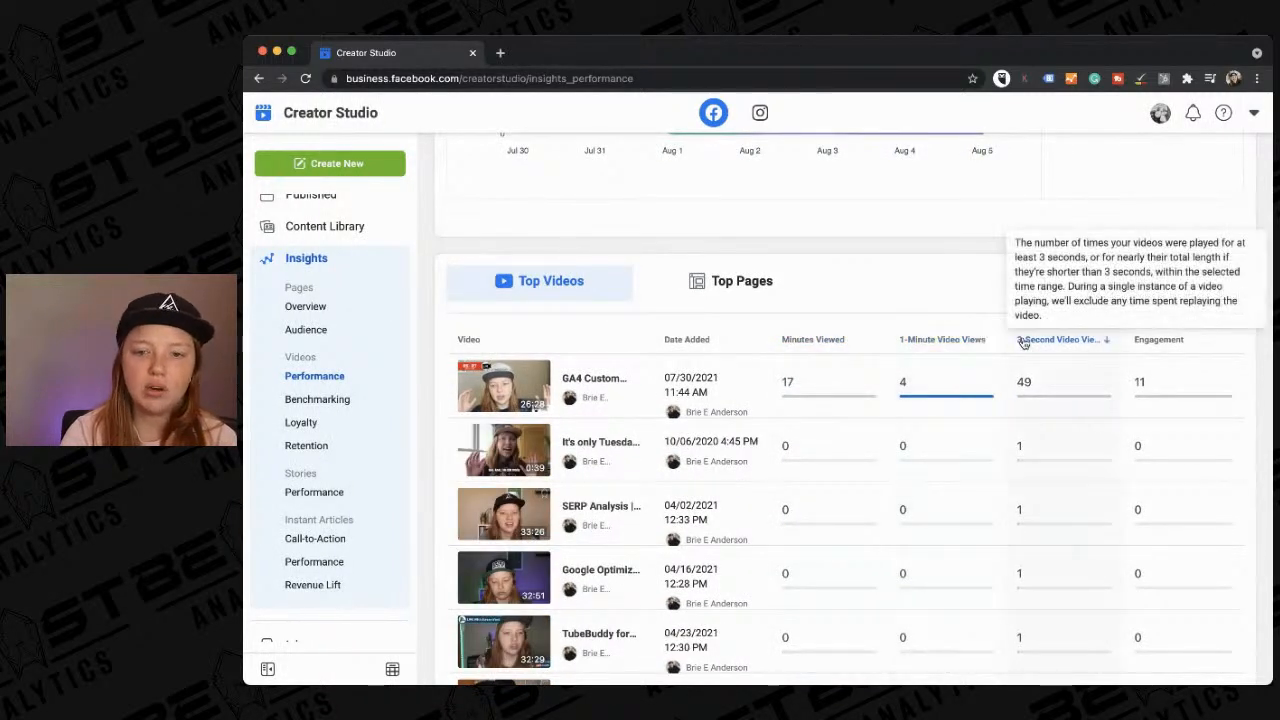
left_click(1058, 341)
left_click(1166, 342)
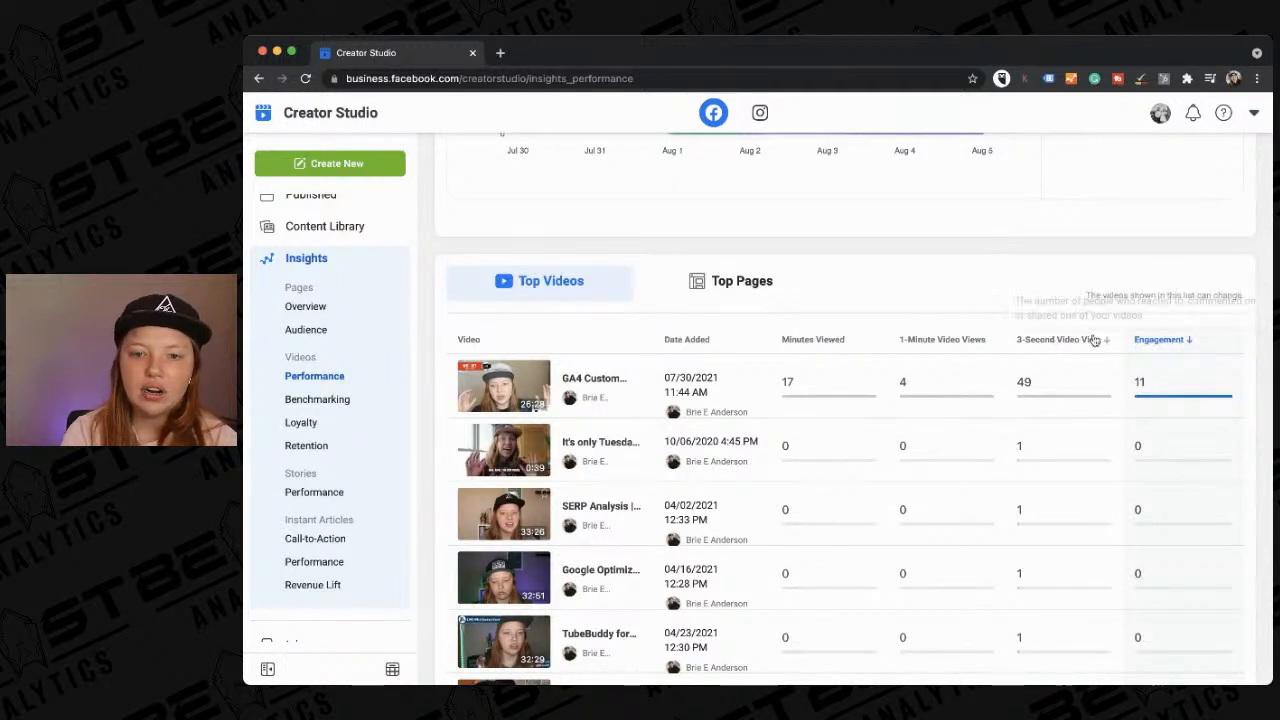
mouse_move(1082, 346)
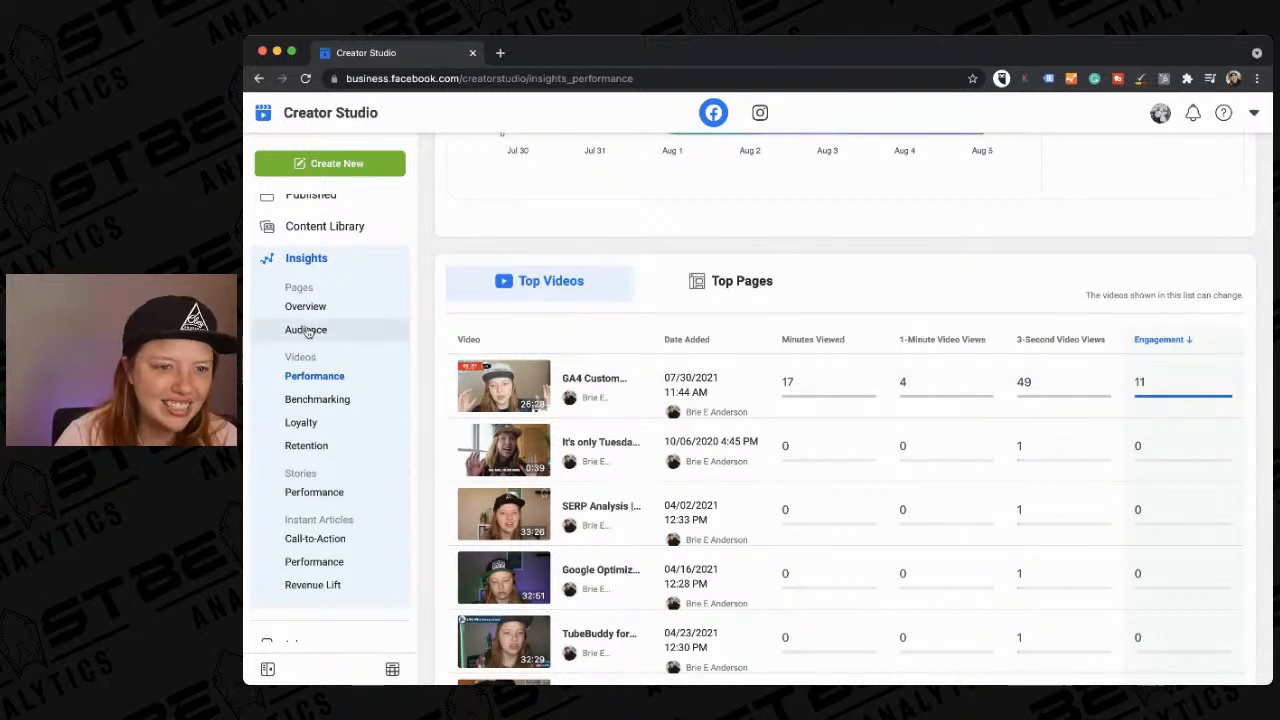
Open the Videos Benchmarking insights and examine the page category metrics and the Performance Comparison for 3-second video views.
left_click(317, 400)
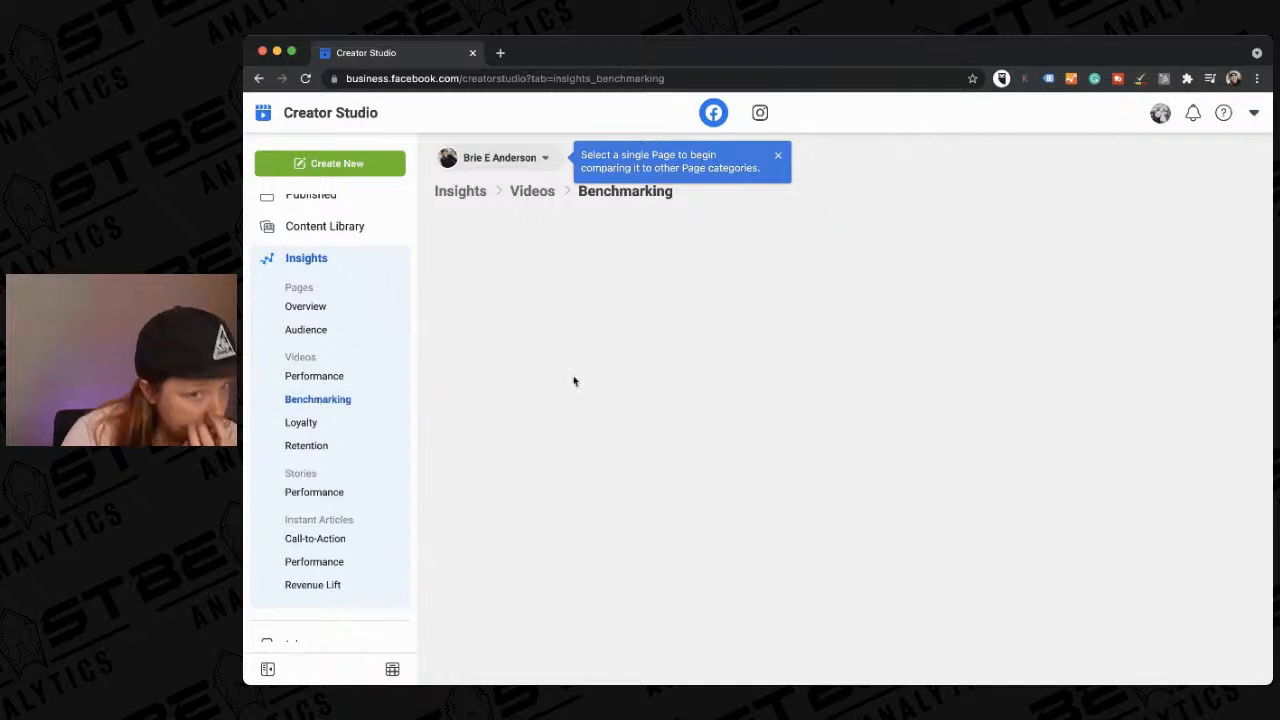
scroll(563, 528, "down", 2)
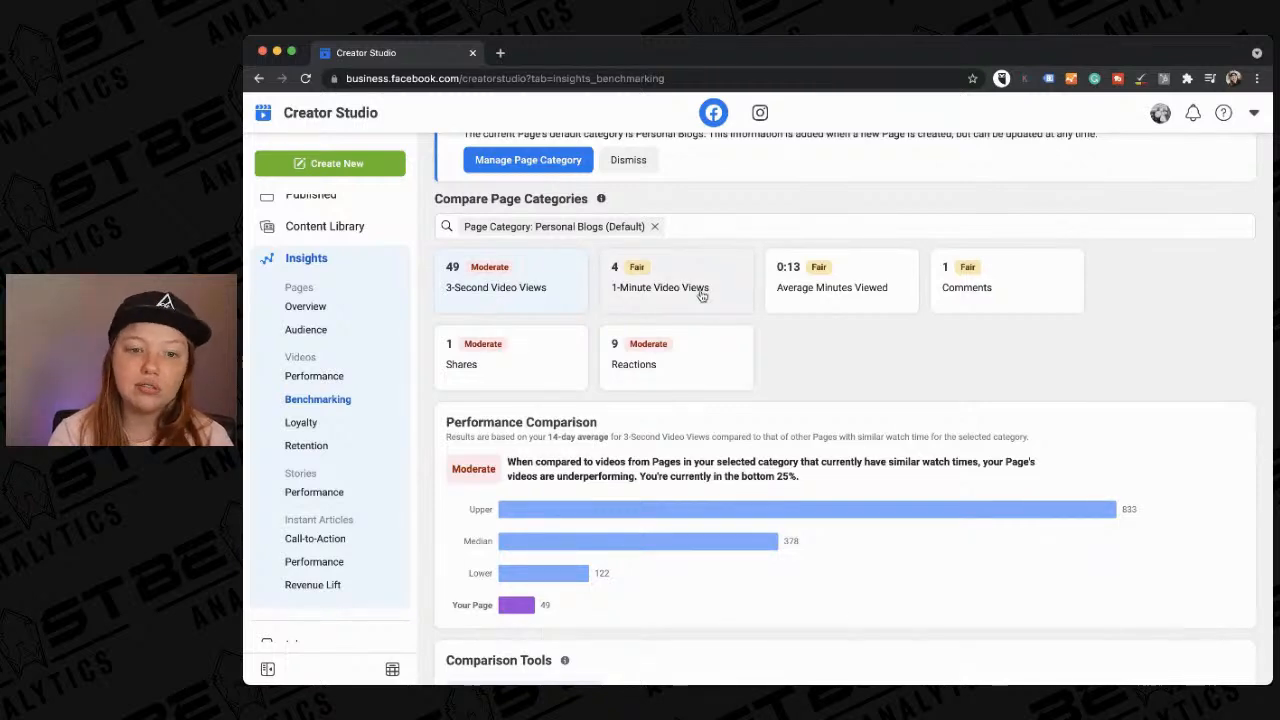
scroll(703, 295, "down", 2)
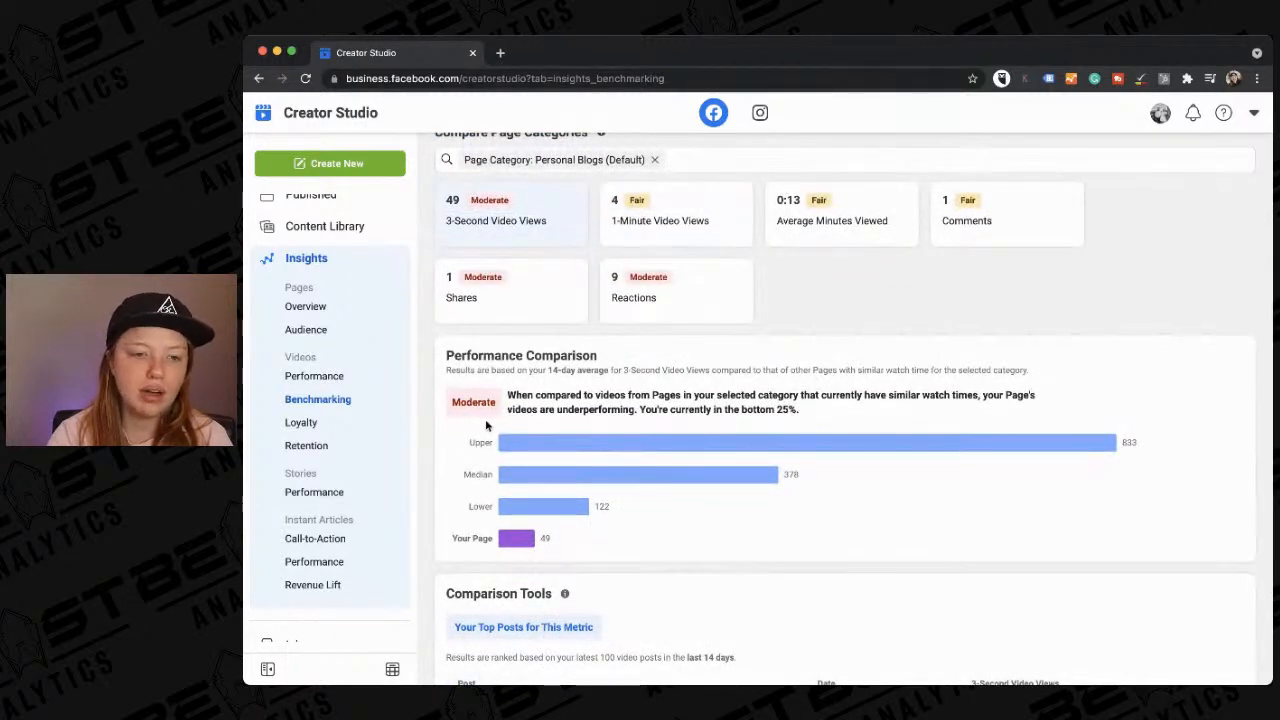
Compare the page's 3-second video views with the upper, median and lower benchmarks and check its top posts under Comparison Tools.
scroll(500, 390, "up", 5)
scroll(501, 394, "down", 5)
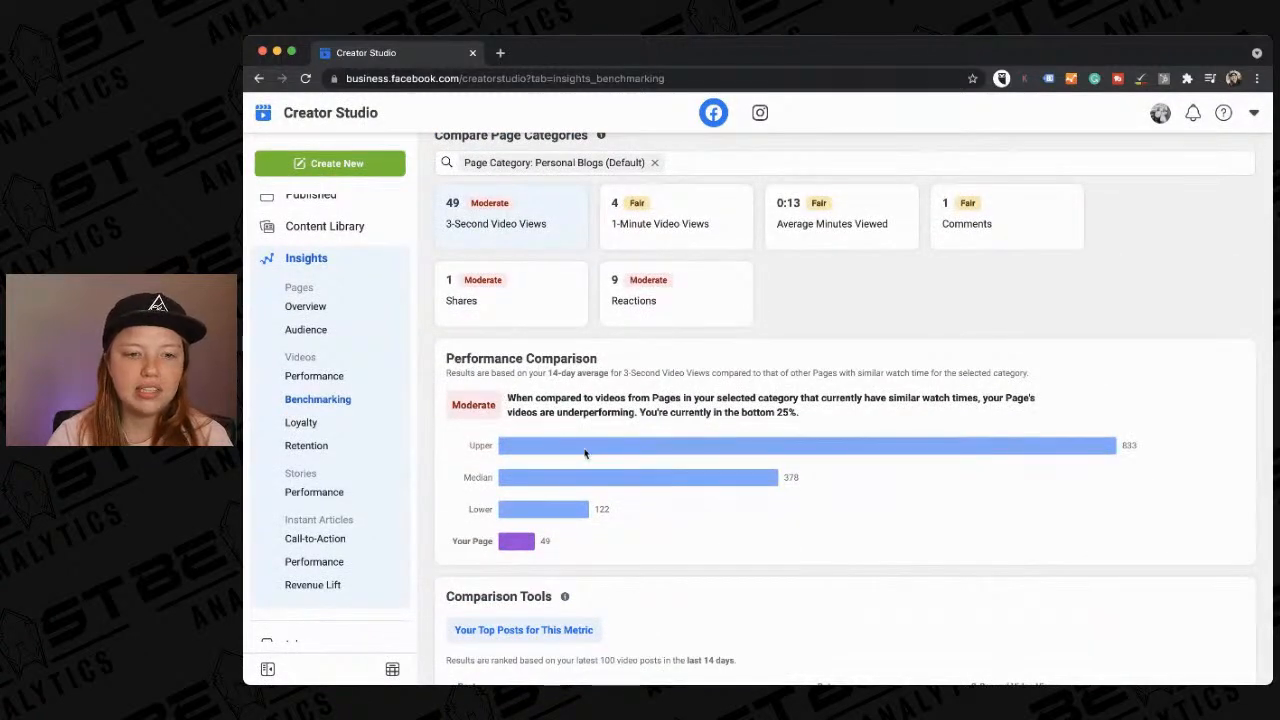
mouse_move(524, 546)
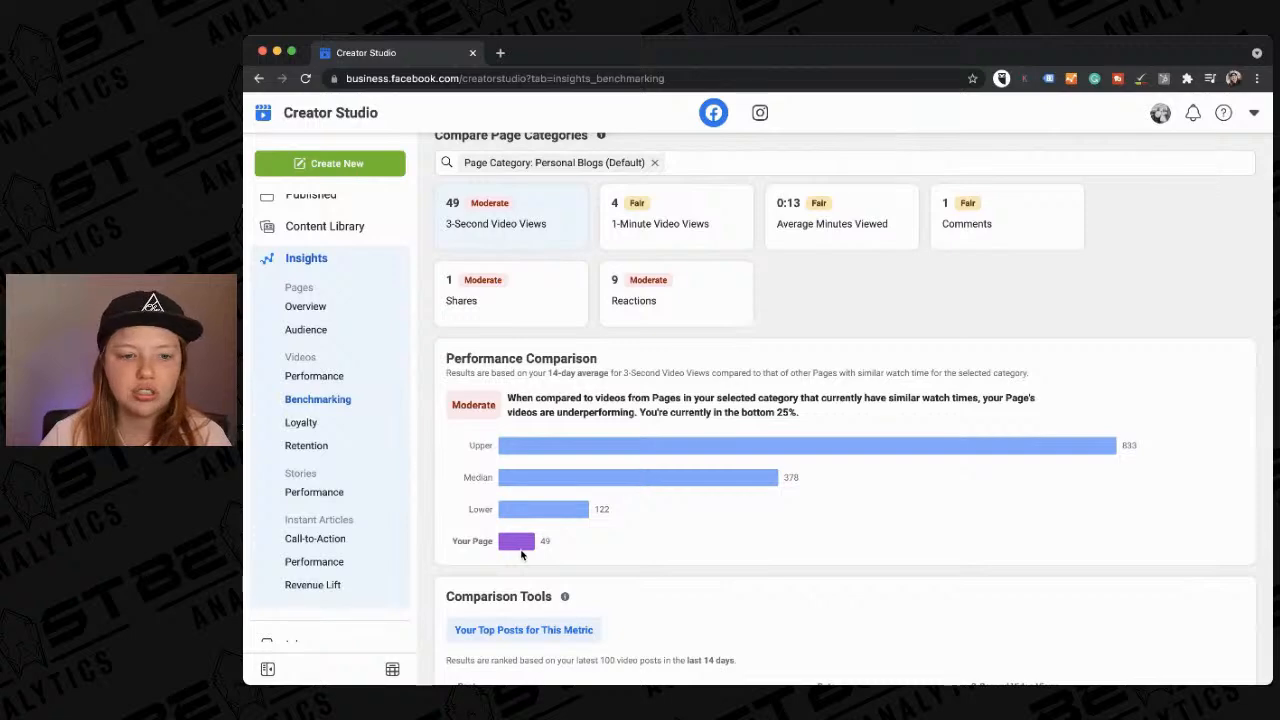
scroll(520, 554, "down", 2)
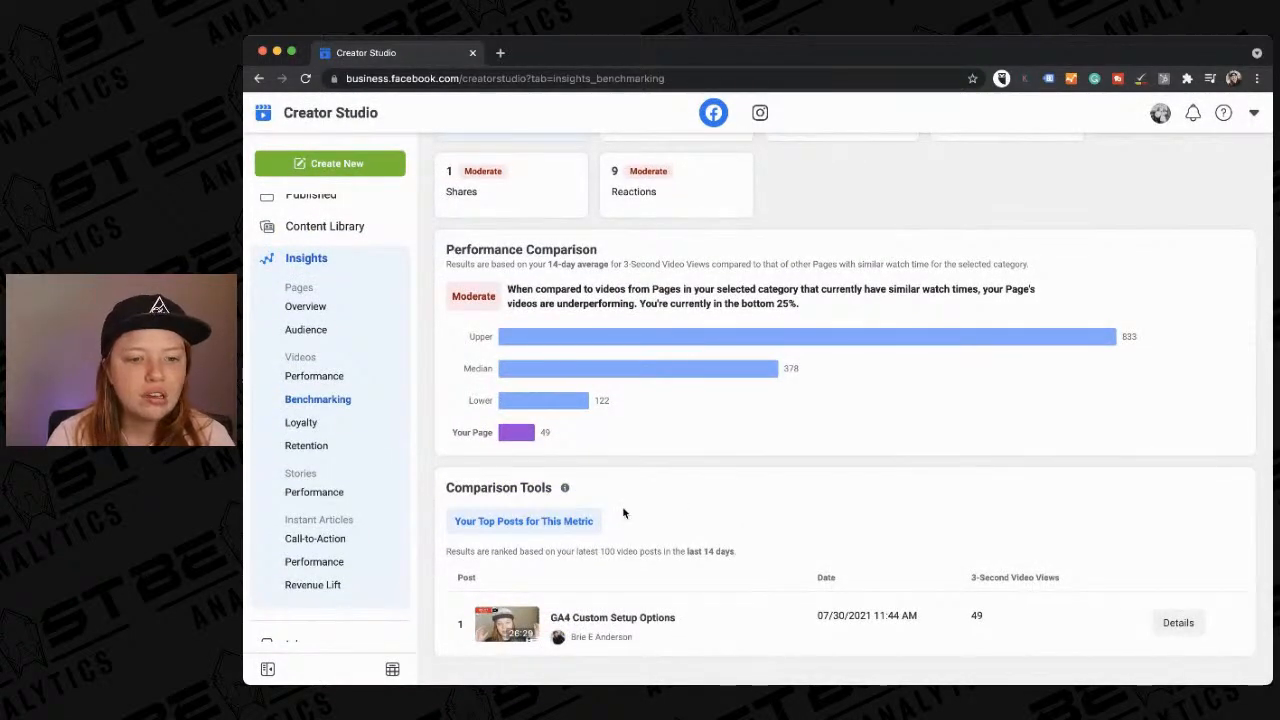
scroll(623, 513, "up", 5)
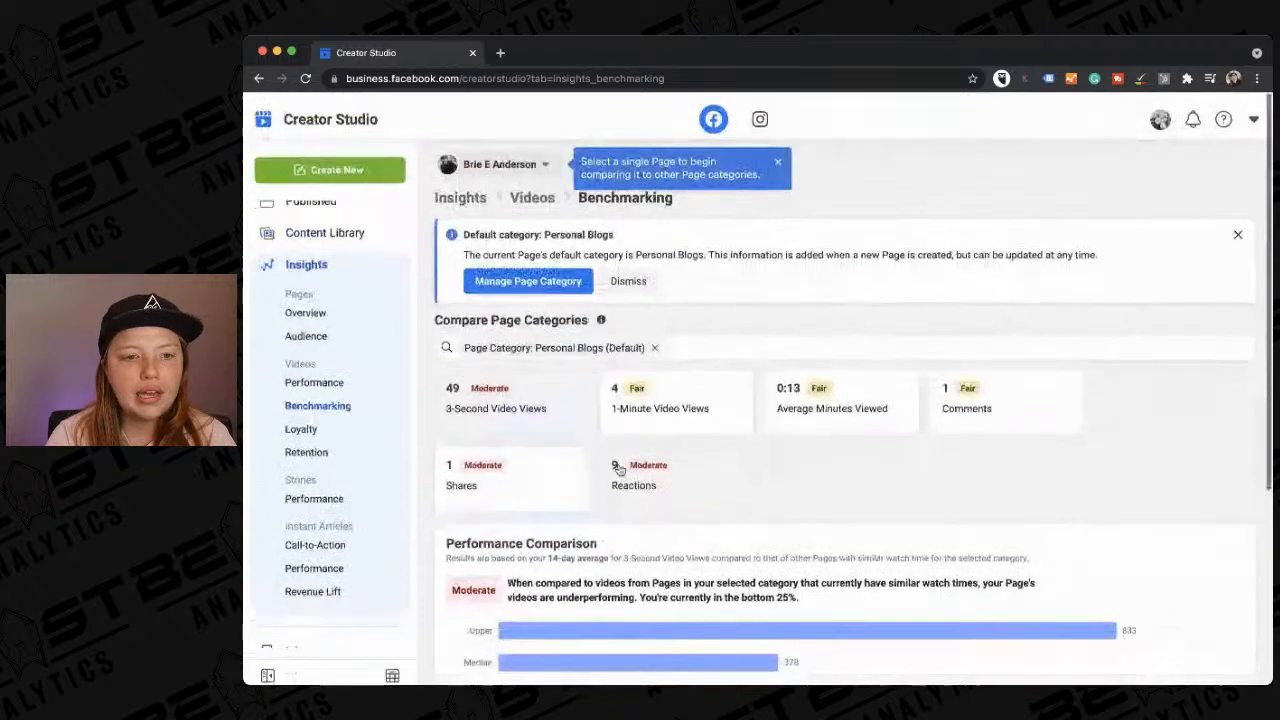
Open the Videos Loyalty insights and review the Follower Activity chart and the Top Videos by Returning Viewers list.
left_click(302, 425)
scroll(669, 408, "down", 2)
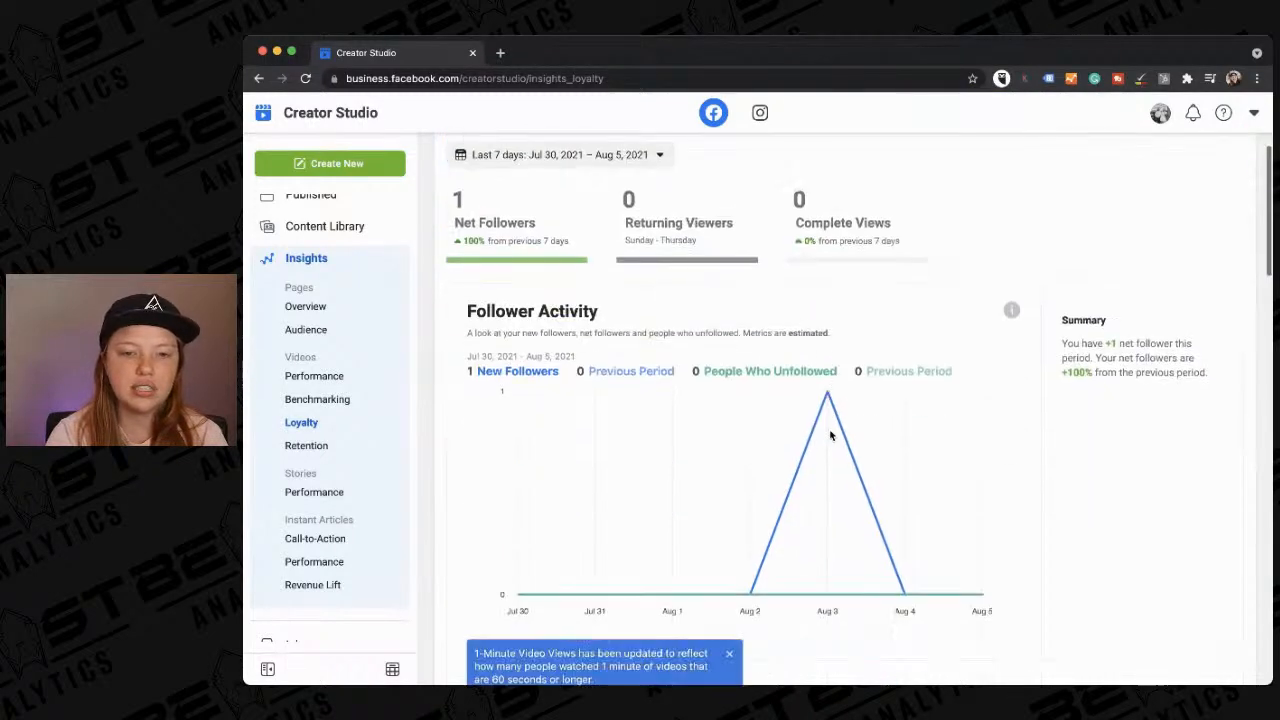
scroll(830, 435, "down", 9)
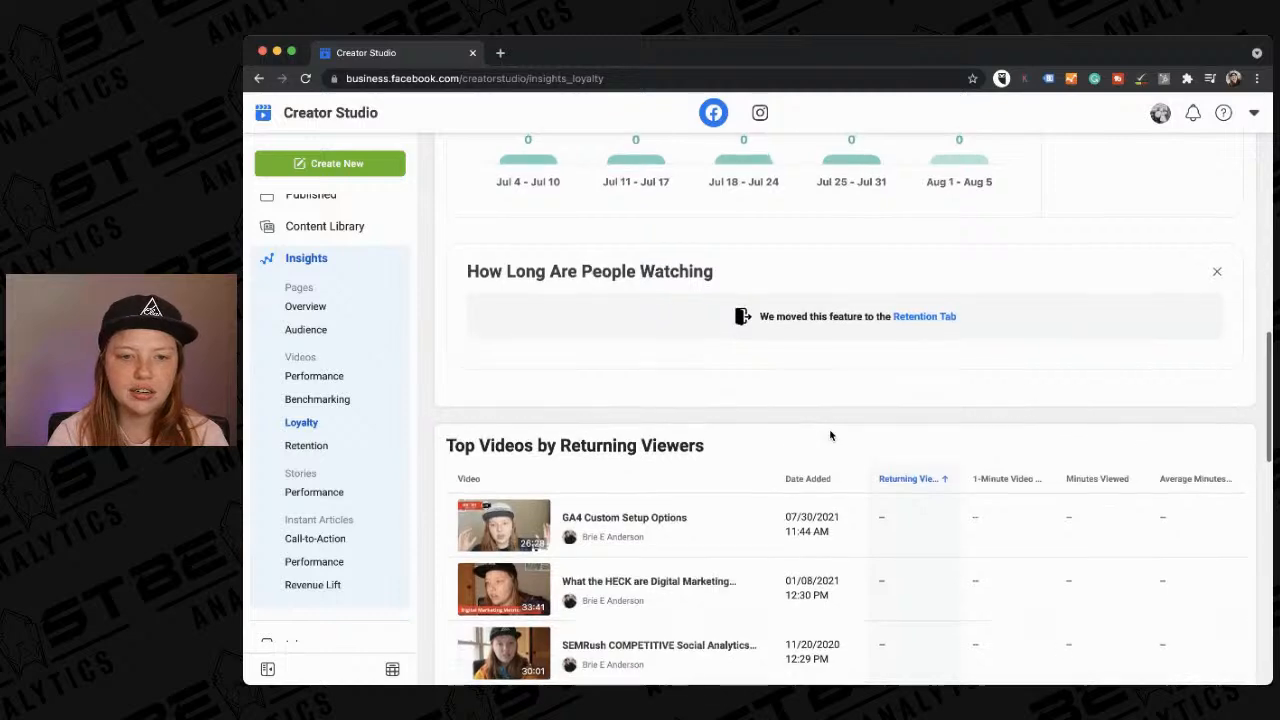
scroll(830, 435, "up", 1)
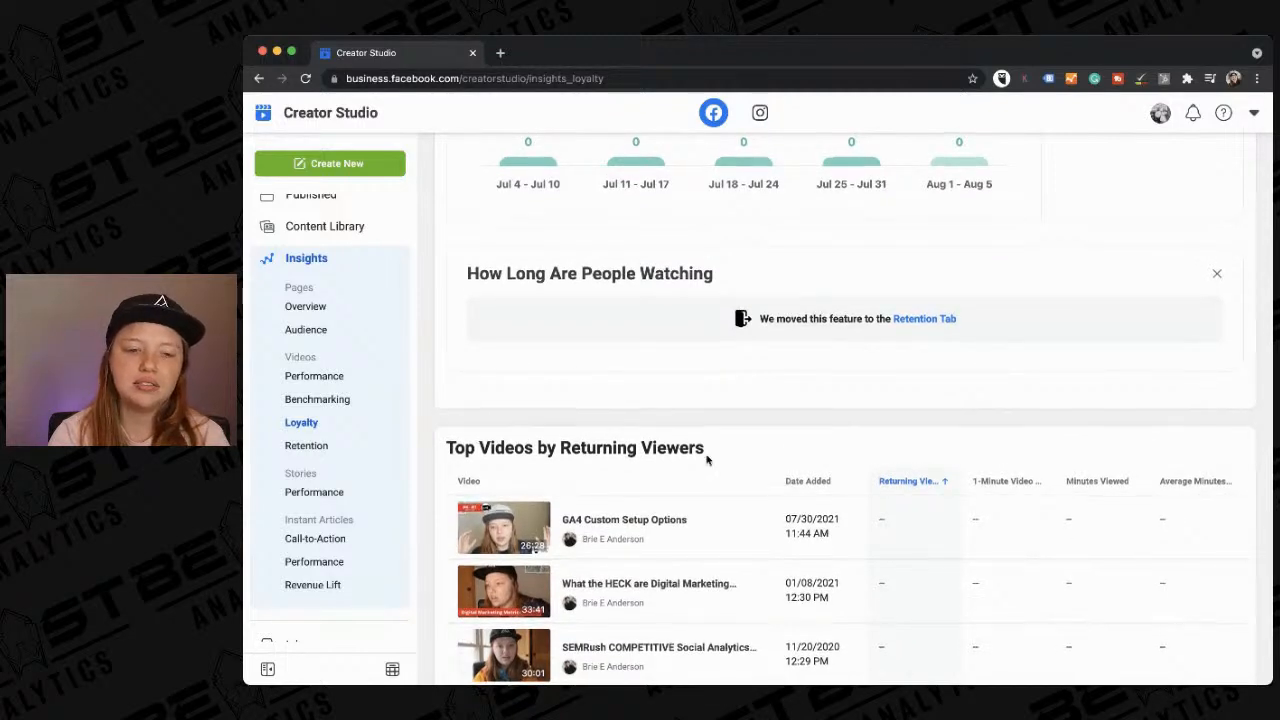
scroll(708, 455, "down", 15)
scroll(708, 461, "up", 20)
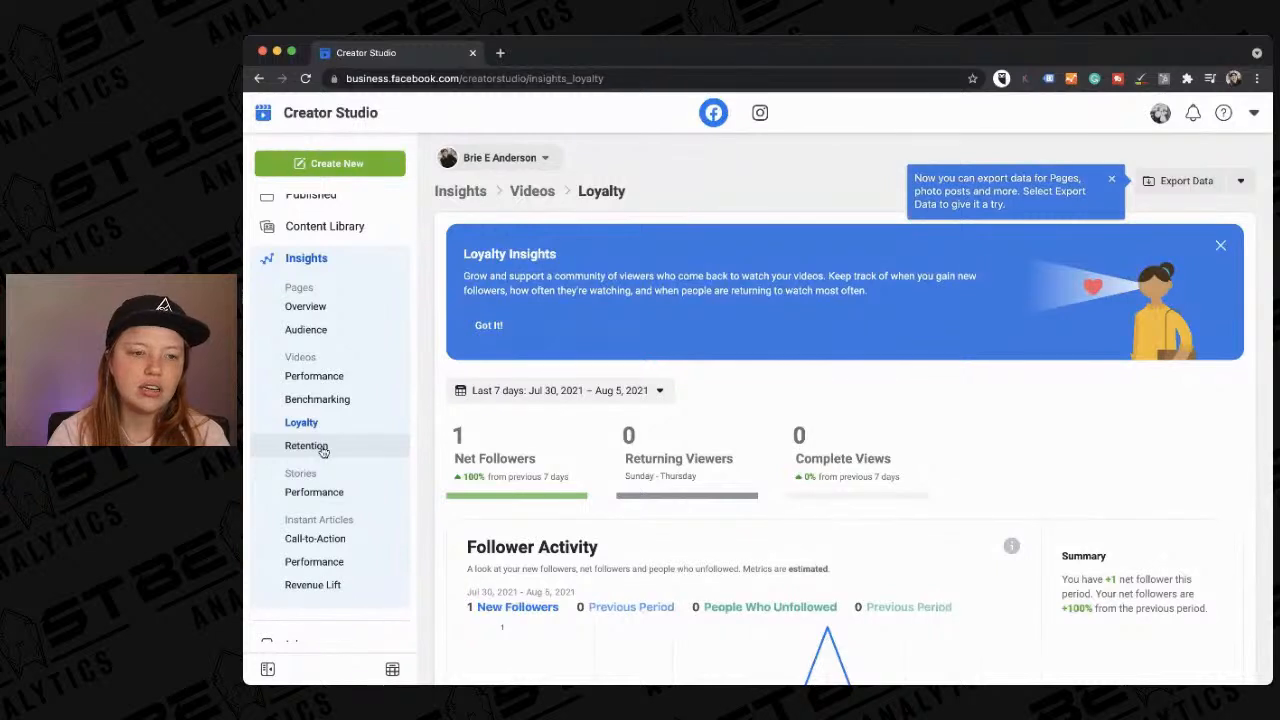
Open the Videos Retention insights and examine the view sources and the drop-off from 3-second to 15-second and 1-minute views.
left_click(306, 446)
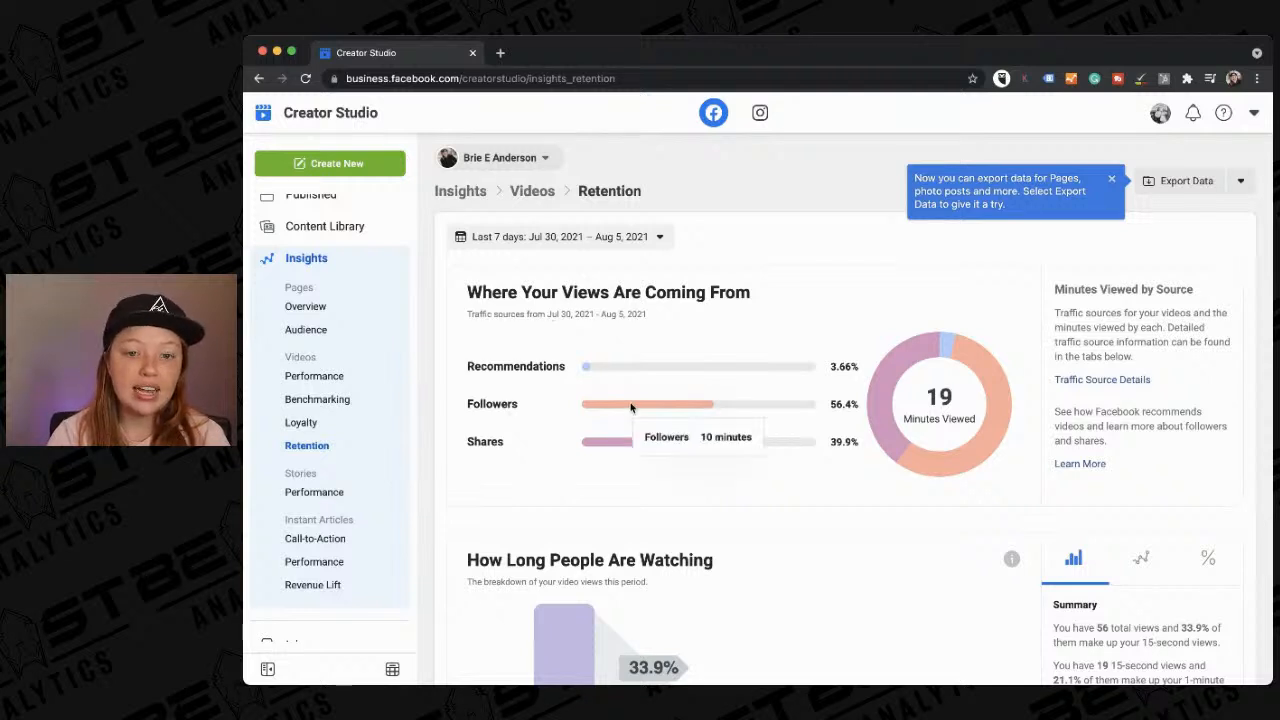
scroll(898, 237, "down", 1)
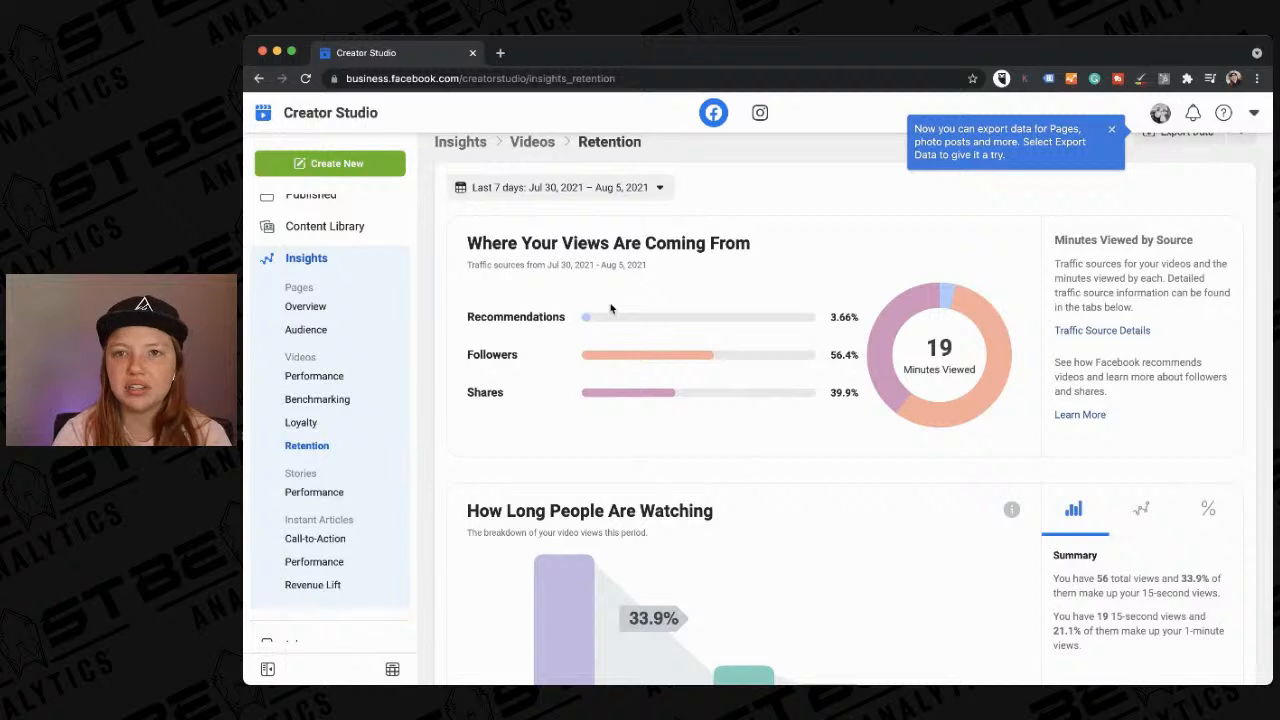
scroll(617, 441, "down", 4)
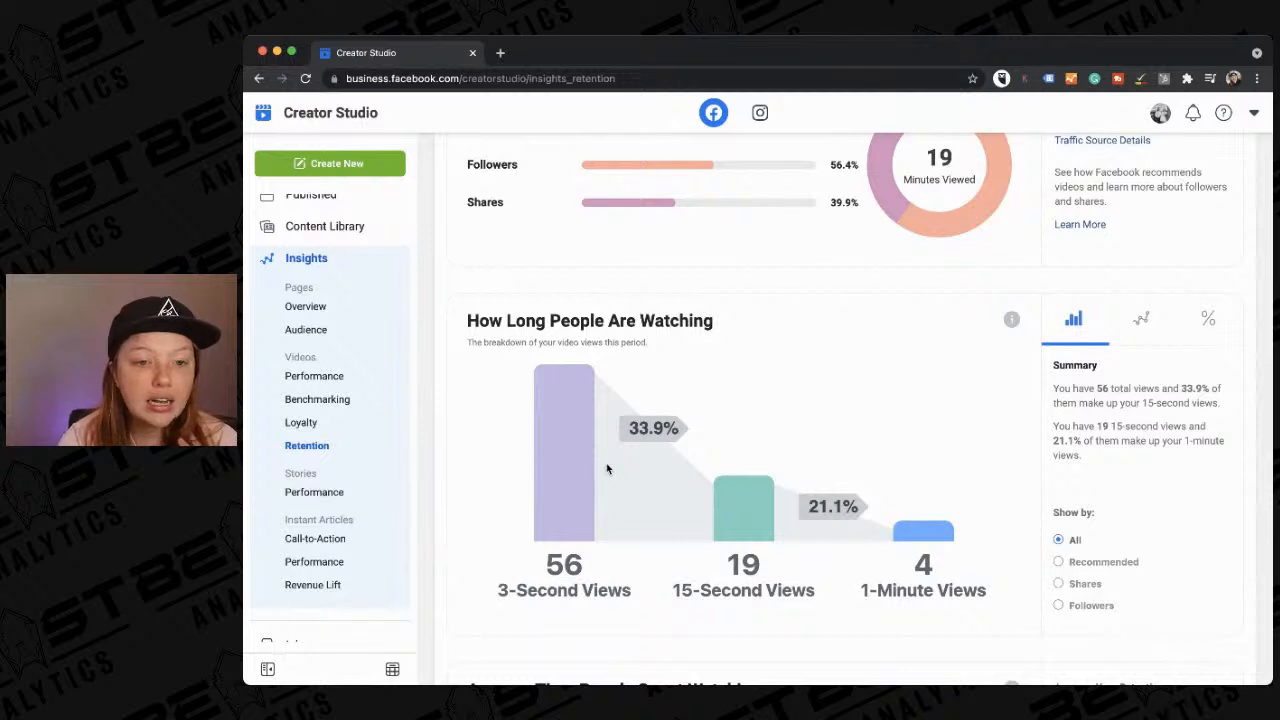
scroll(606, 469, "down", 2)
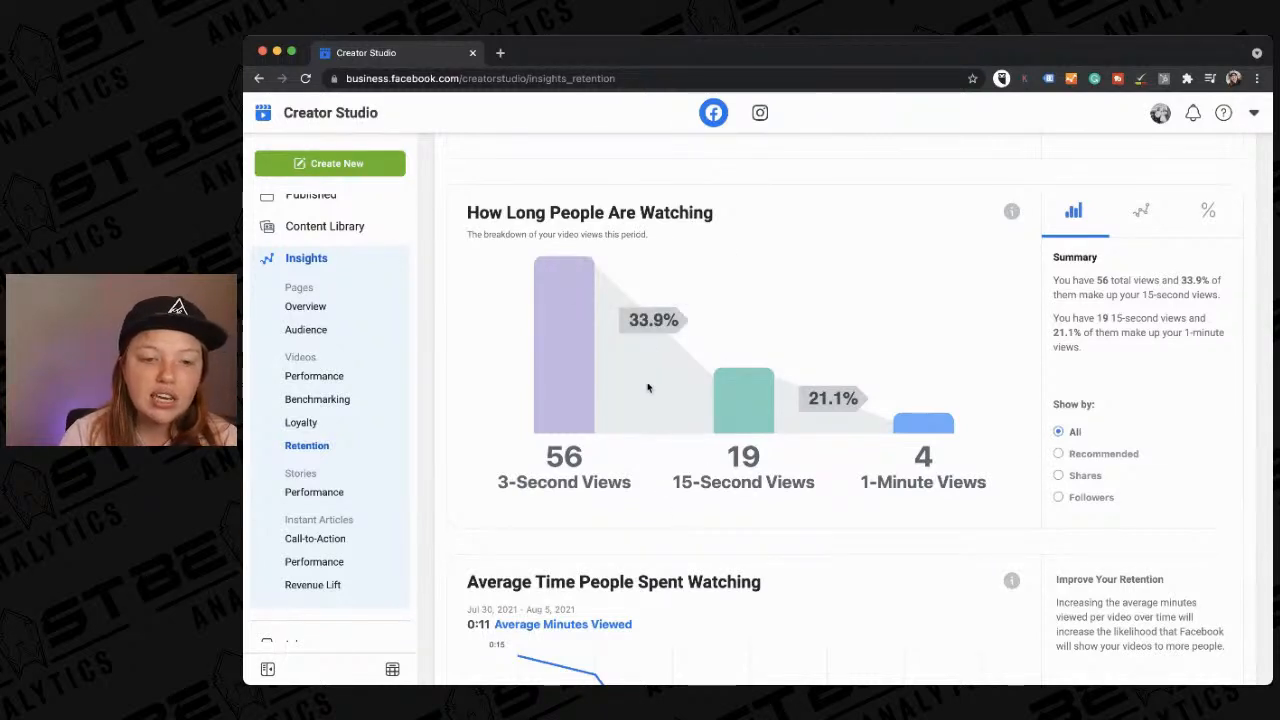
mouse_move(733, 355)
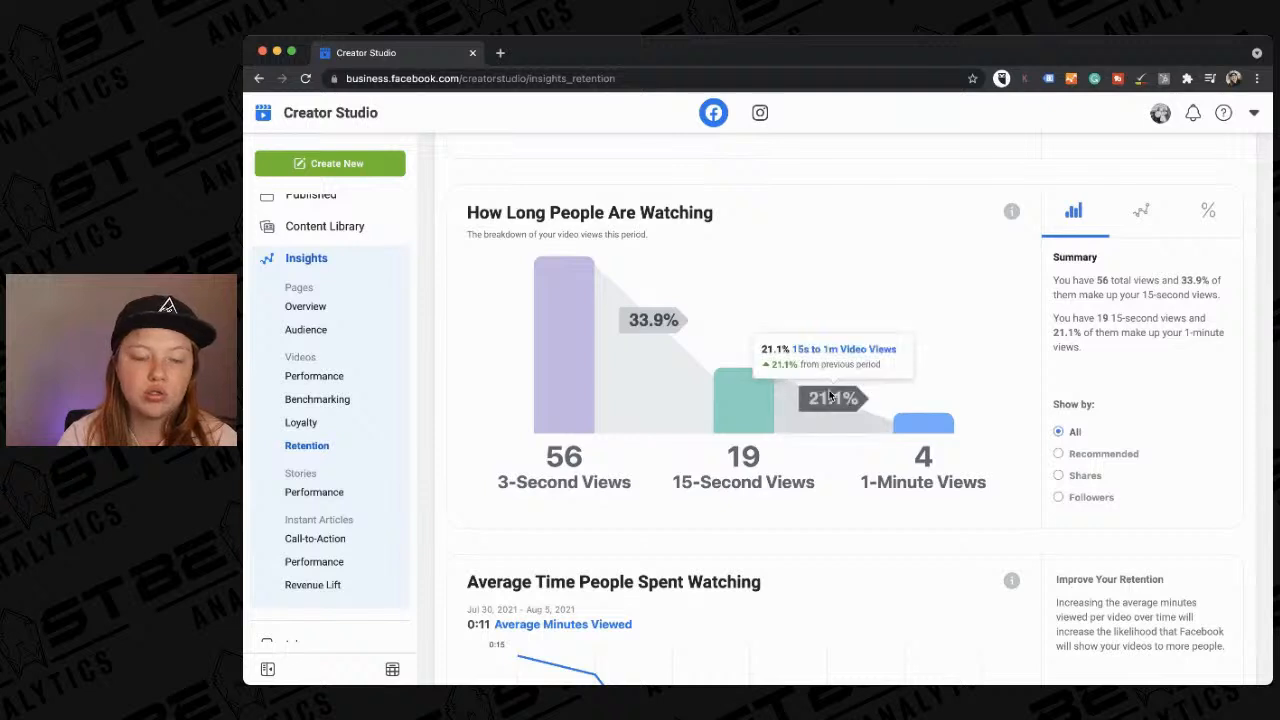
mouse_move(906, 377)
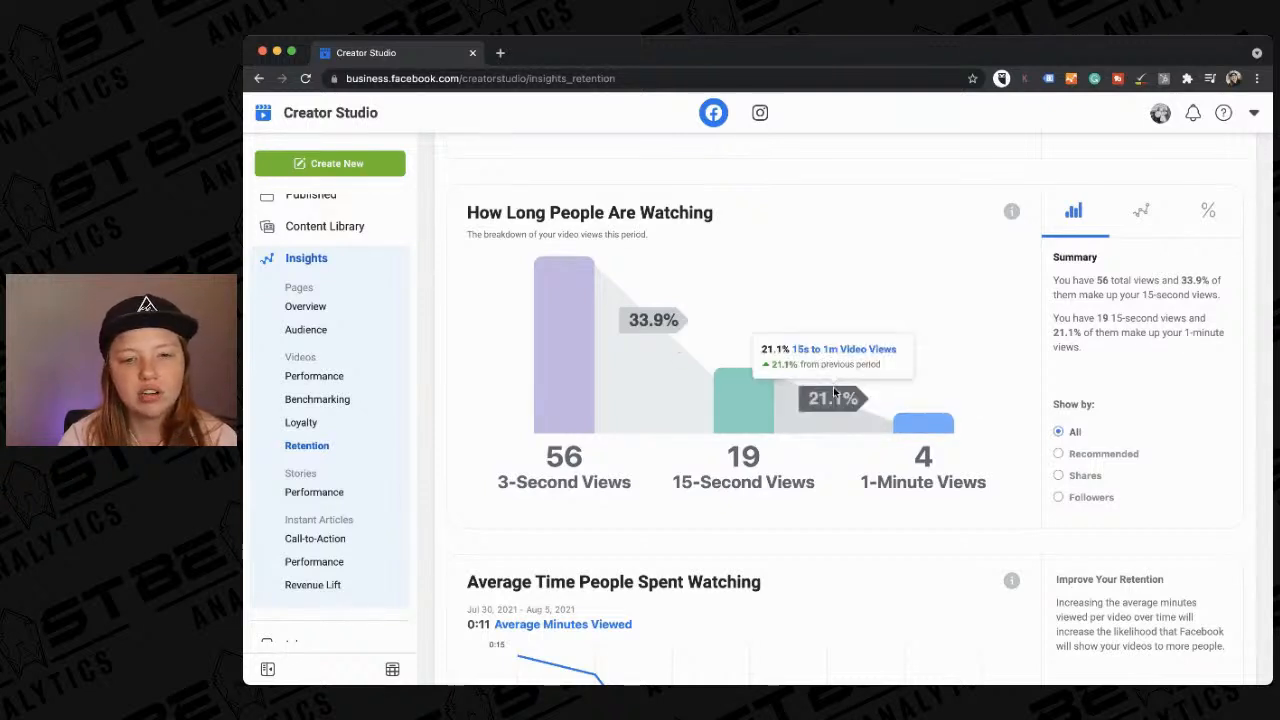
mouse_move(920, 435)
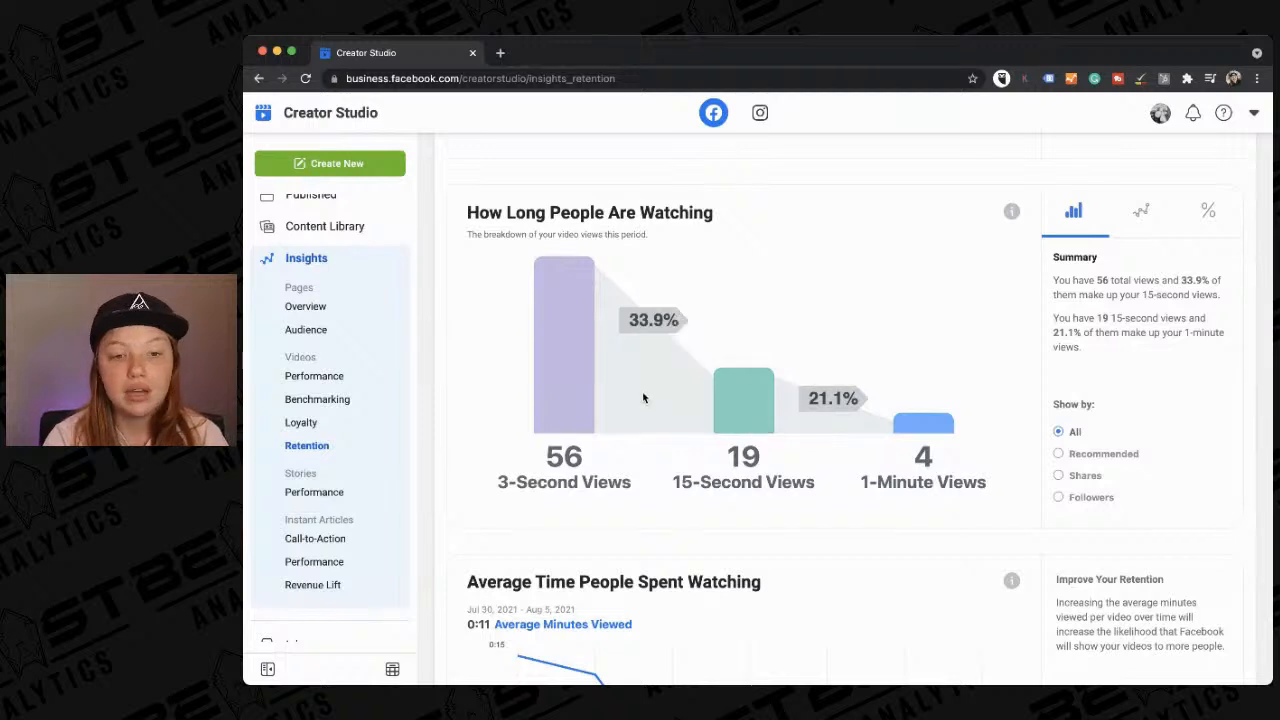
mouse_move(658, 330)
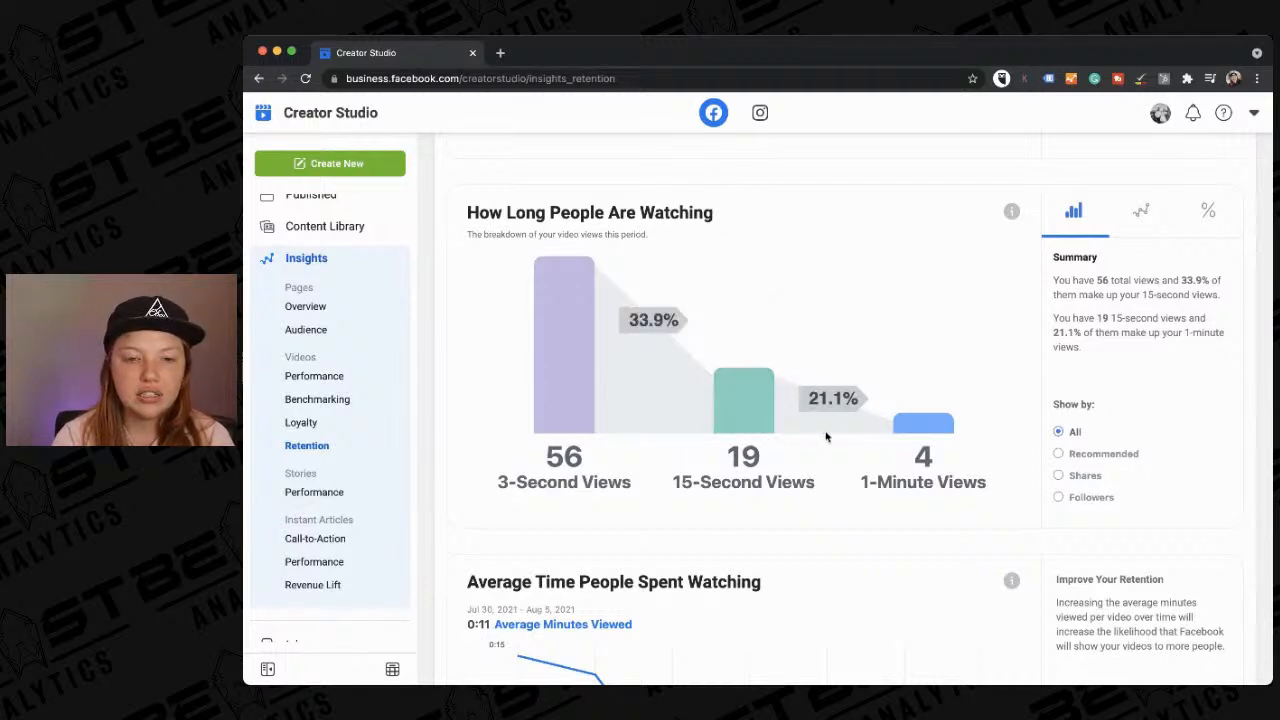
scroll(902, 427, "down", 1)
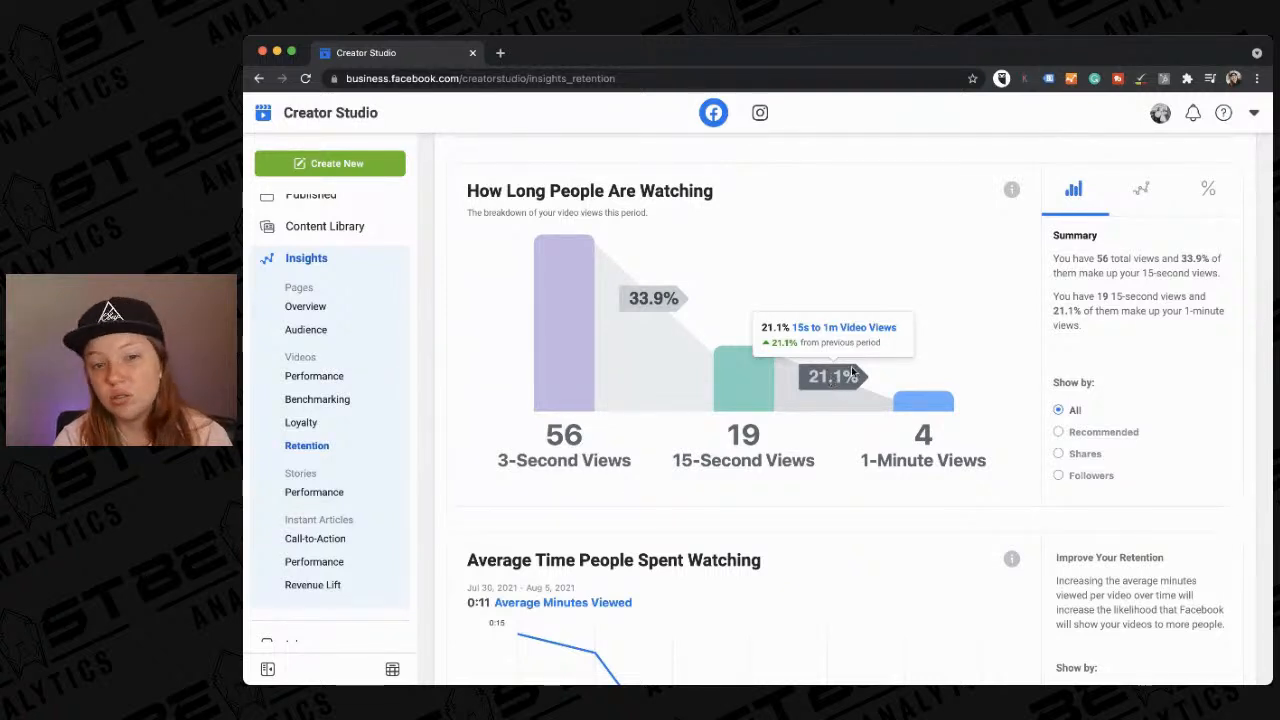
scroll(865, 486, "down", 1)
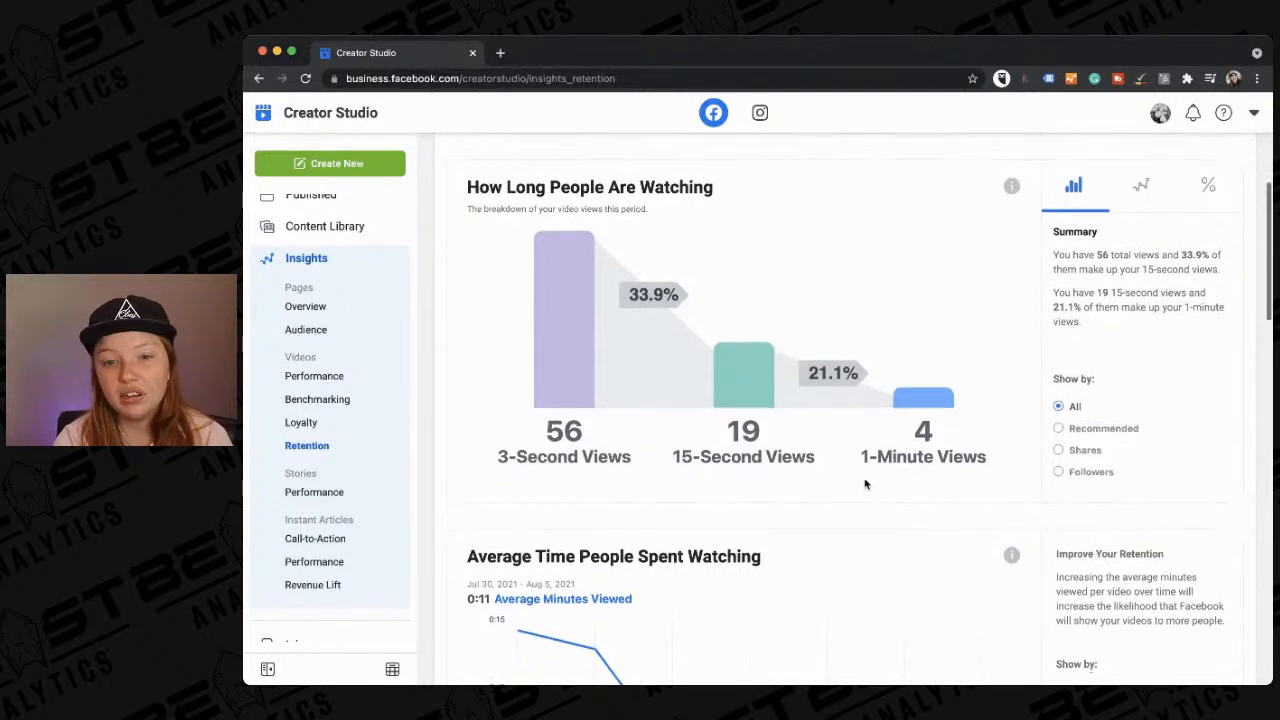
Filter the How Long People Are Watching chart by Recommended, by Shares and finally by Followers.
left_click(1060, 430)
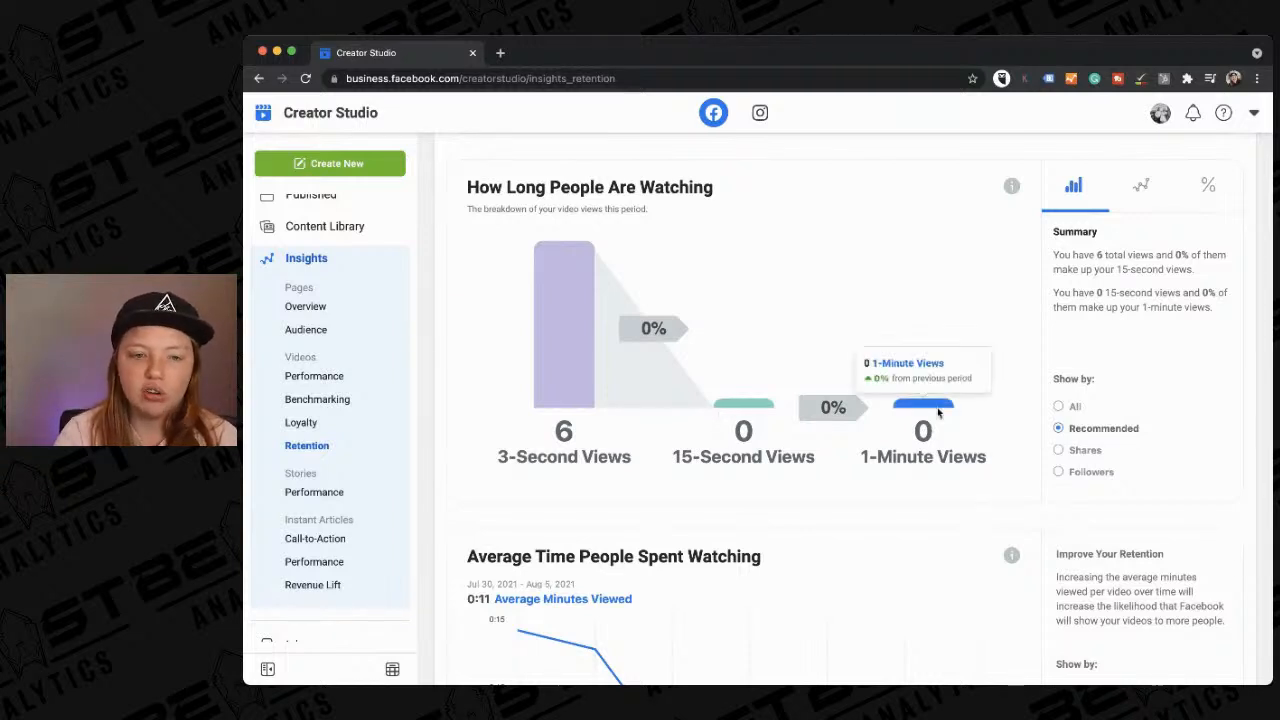
left_click(1062, 450)
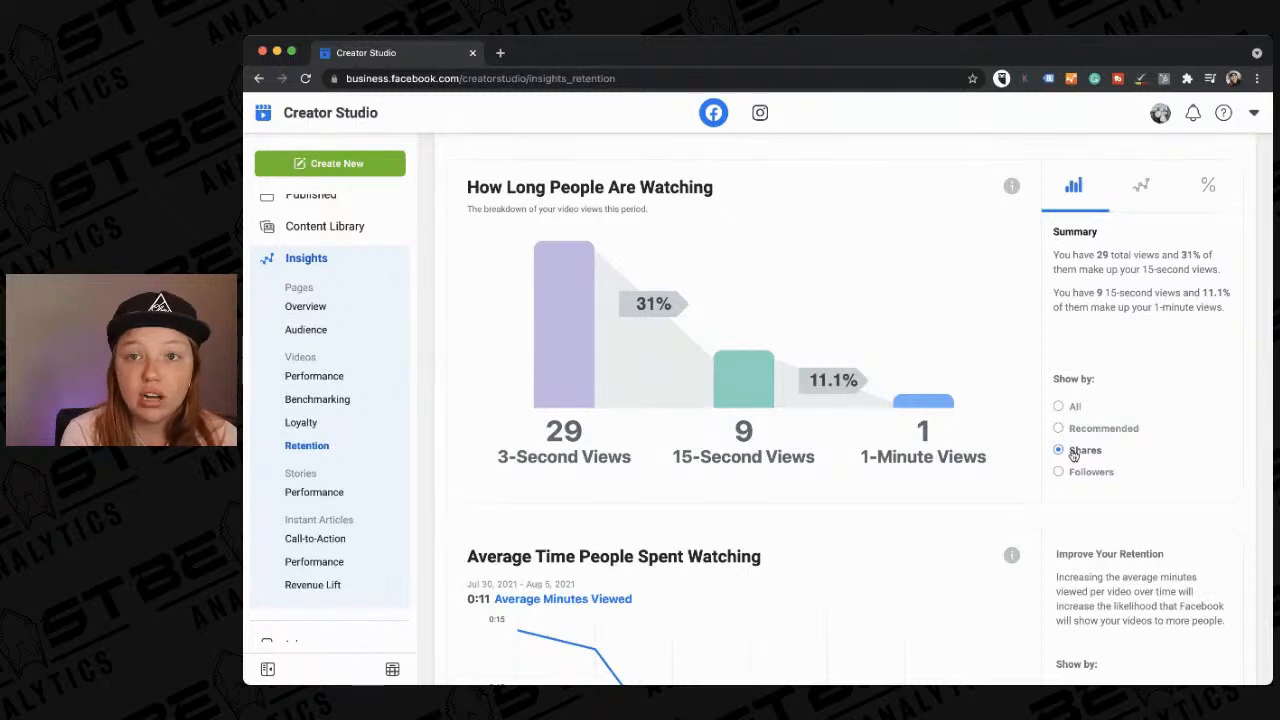
mouse_move(579, 391)
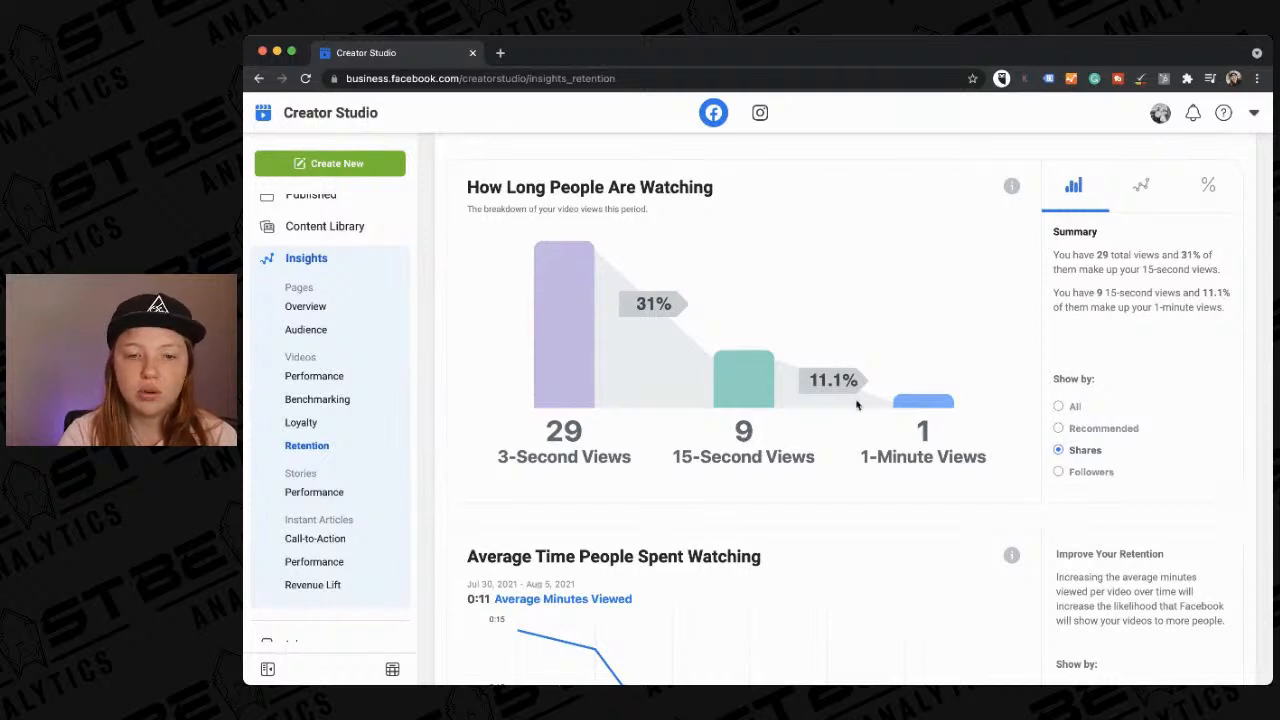
left_click(1058, 472)
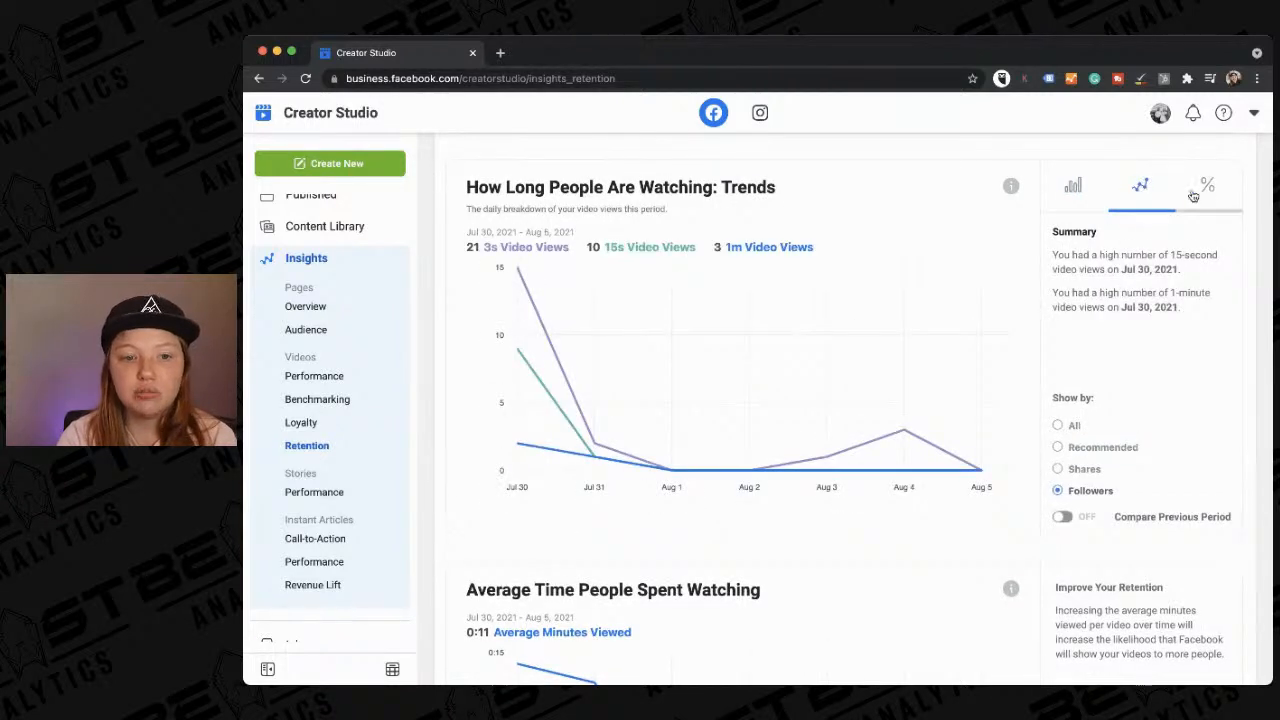
Look through the Trends and Rates versions of How Long People Are Watching and return to the bar breakdown.
left_click(1075, 186)
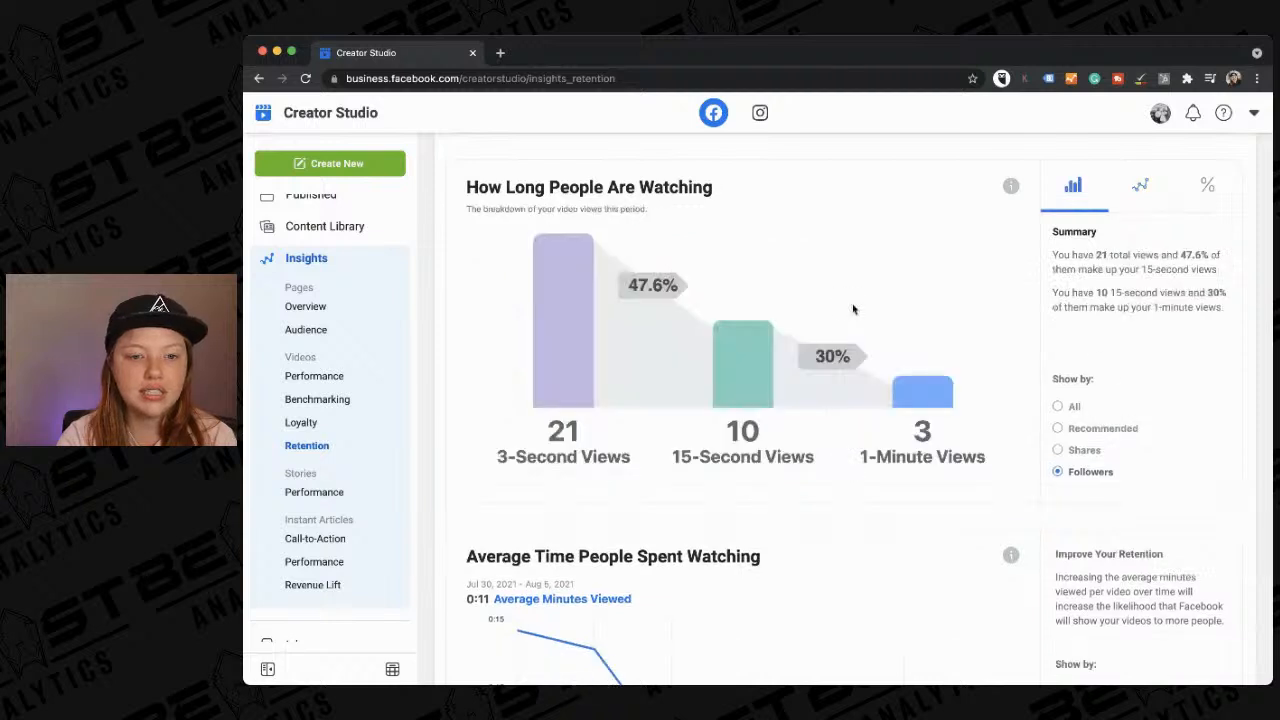
left_click(1135, 189)
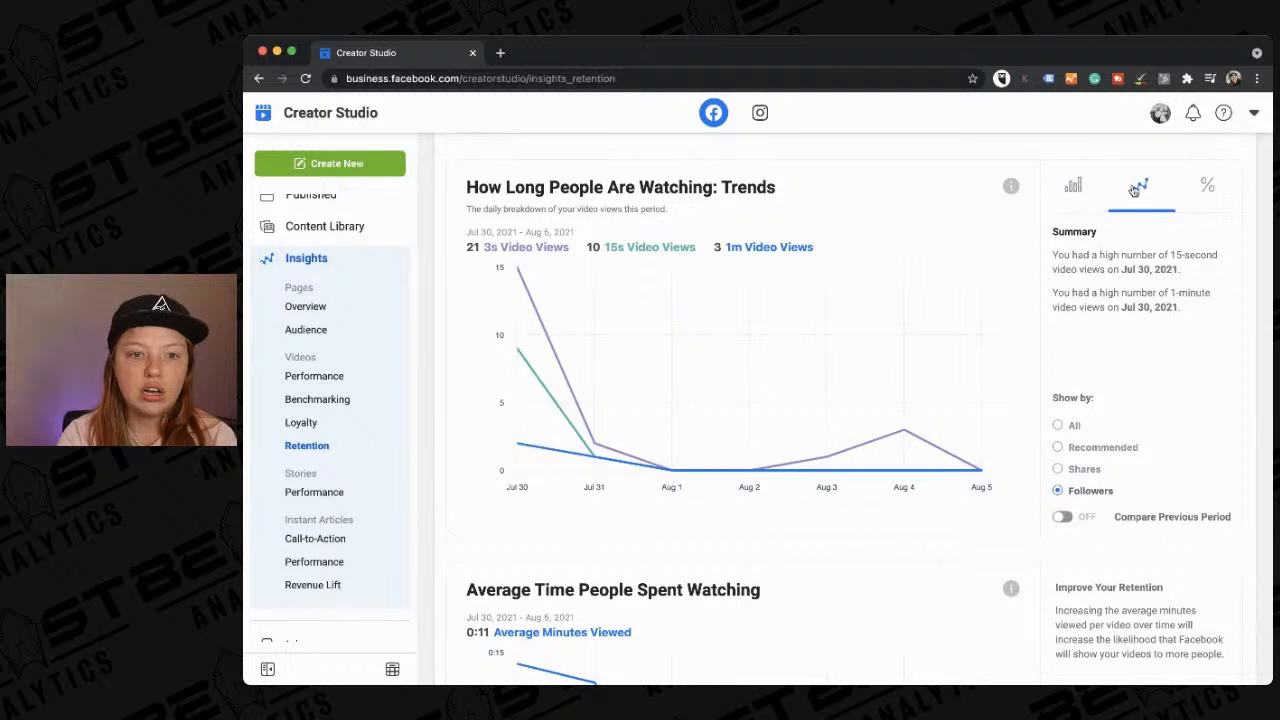
left_click(1207, 190)
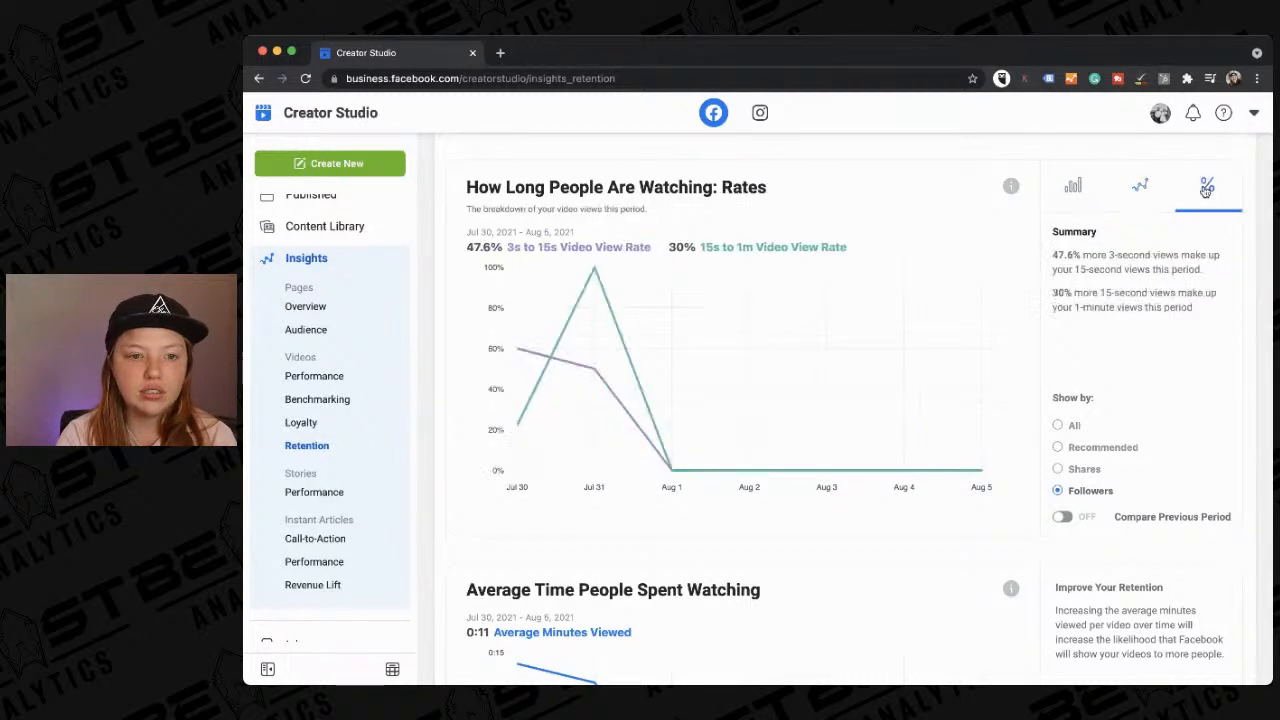
left_click(1145, 186)
left_click(1106, 185)
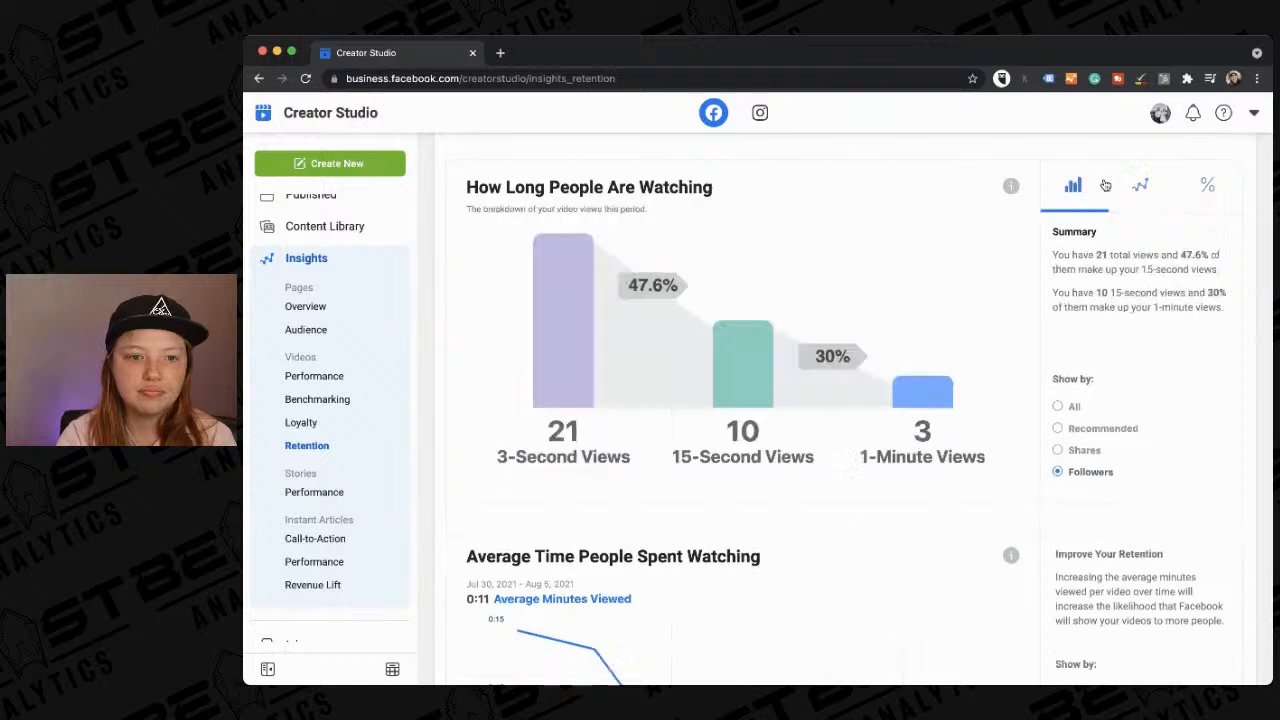
Break down Average Time People Spent Watching by organic versus paid, and by recommendations, followers and shares.
scroll(948, 436, "down", 5)
scroll(946, 433, "up", 1)
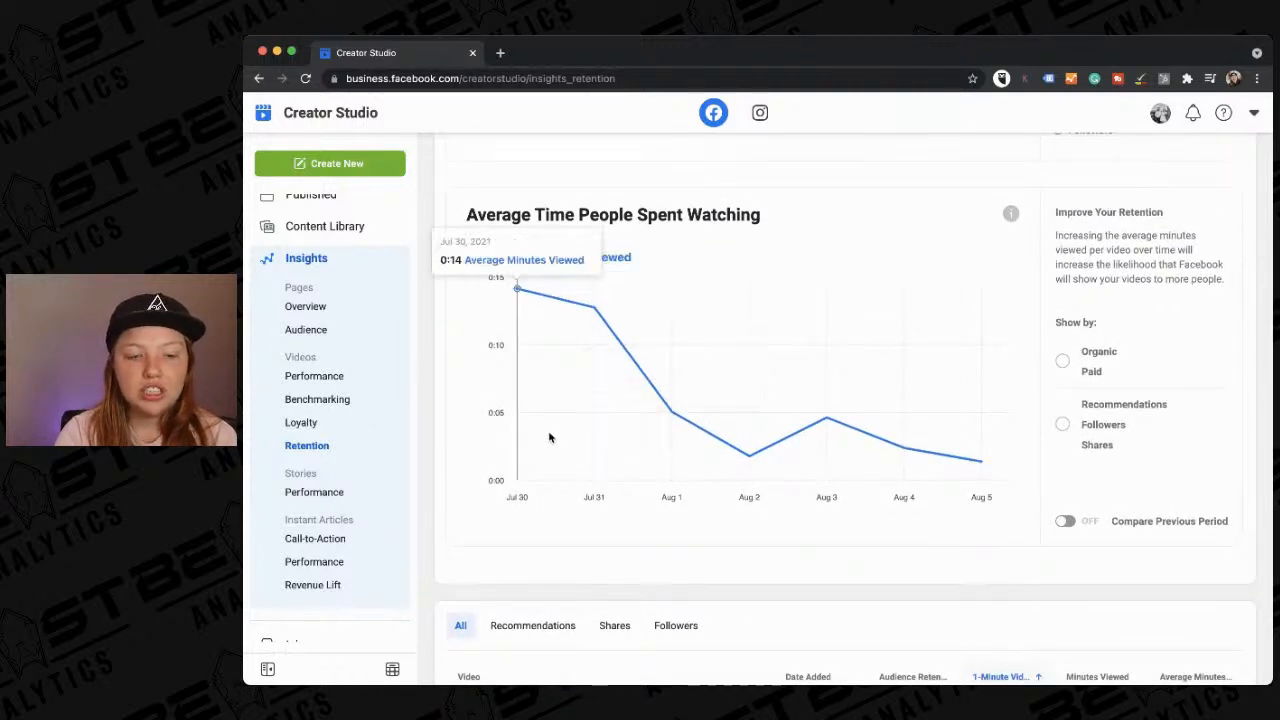
scroll(881, 402, "down", 1)
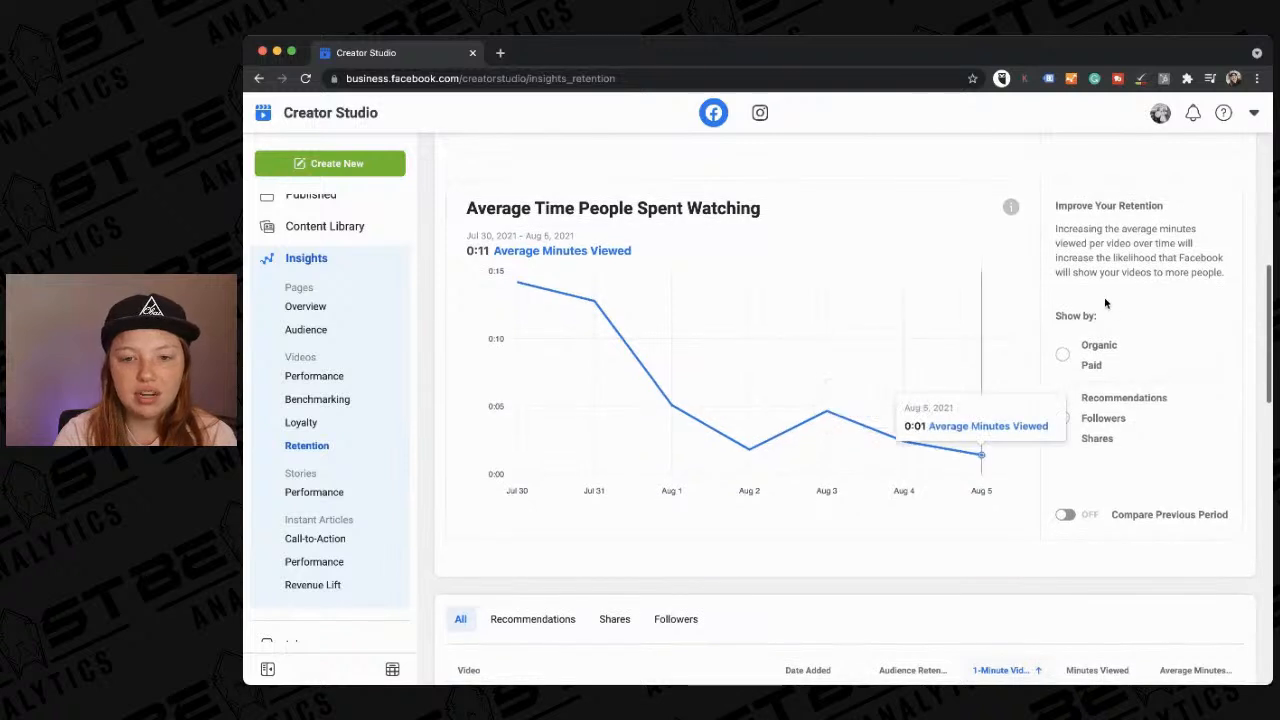
left_click(1066, 353)
left_click(1065, 355)
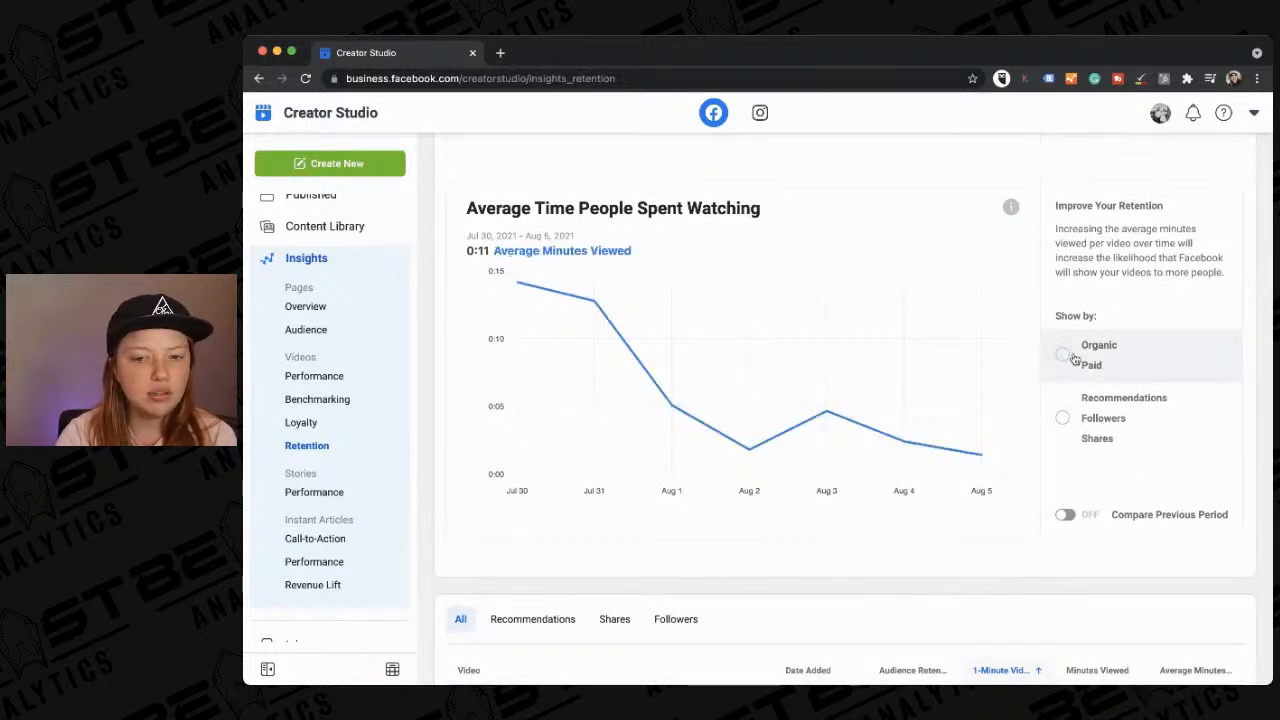
left_click(1081, 457)
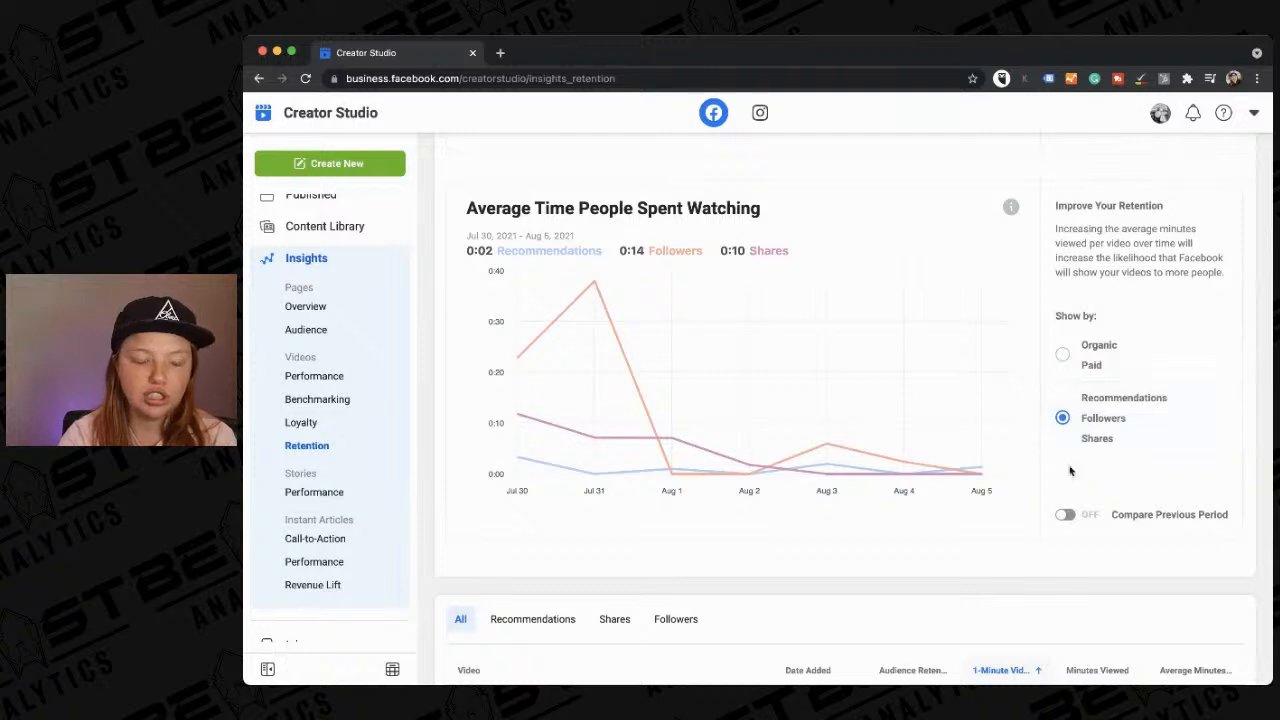
Review the Retention video list and open the audience retention details of the GA4 Custom Setup Options video.
scroll(983, 560, "down", 3)
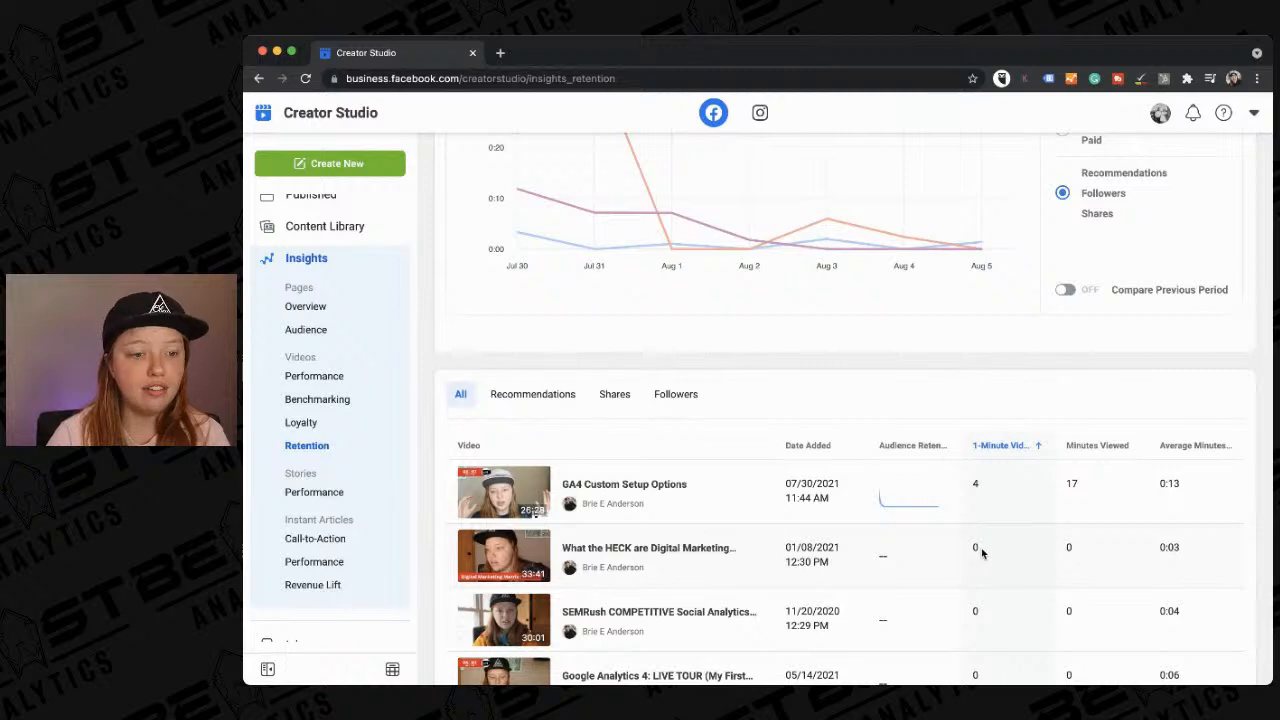
scroll(982, 552, "down", 10)
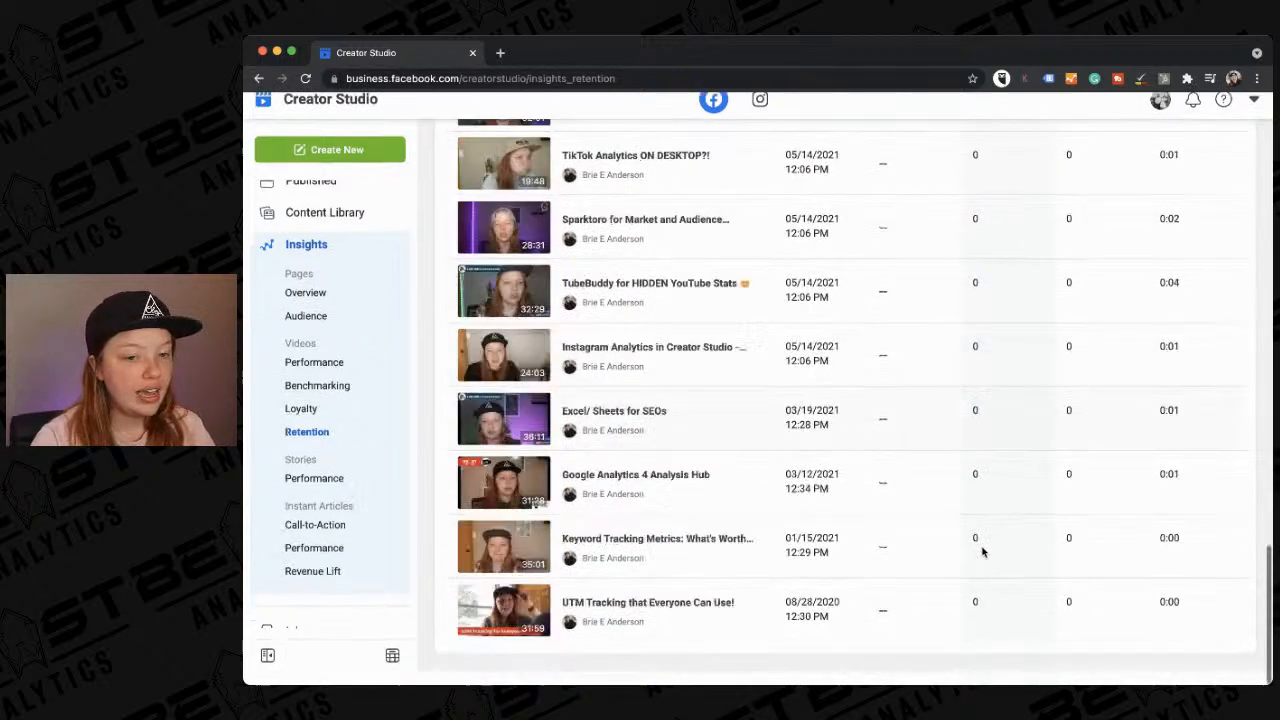
scroll(982, 552, "up", 6)
scroll(982, 552, "up", 2)
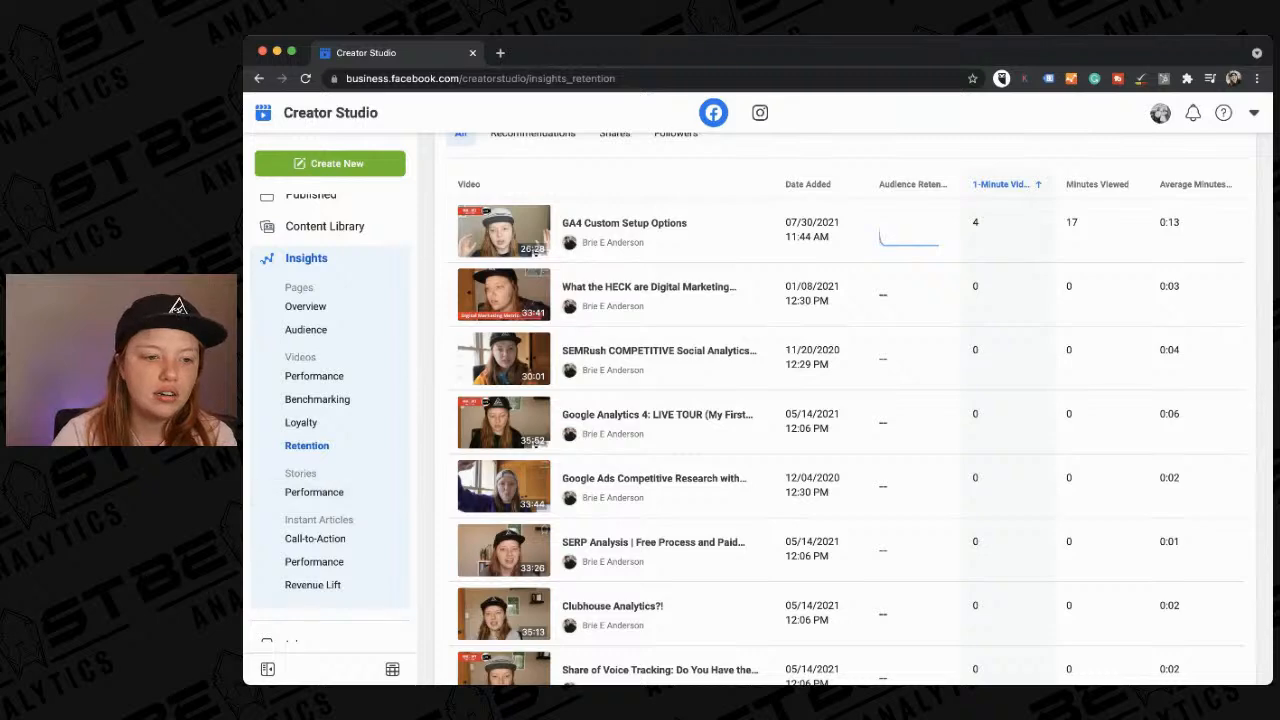
left_click(1234, 242)
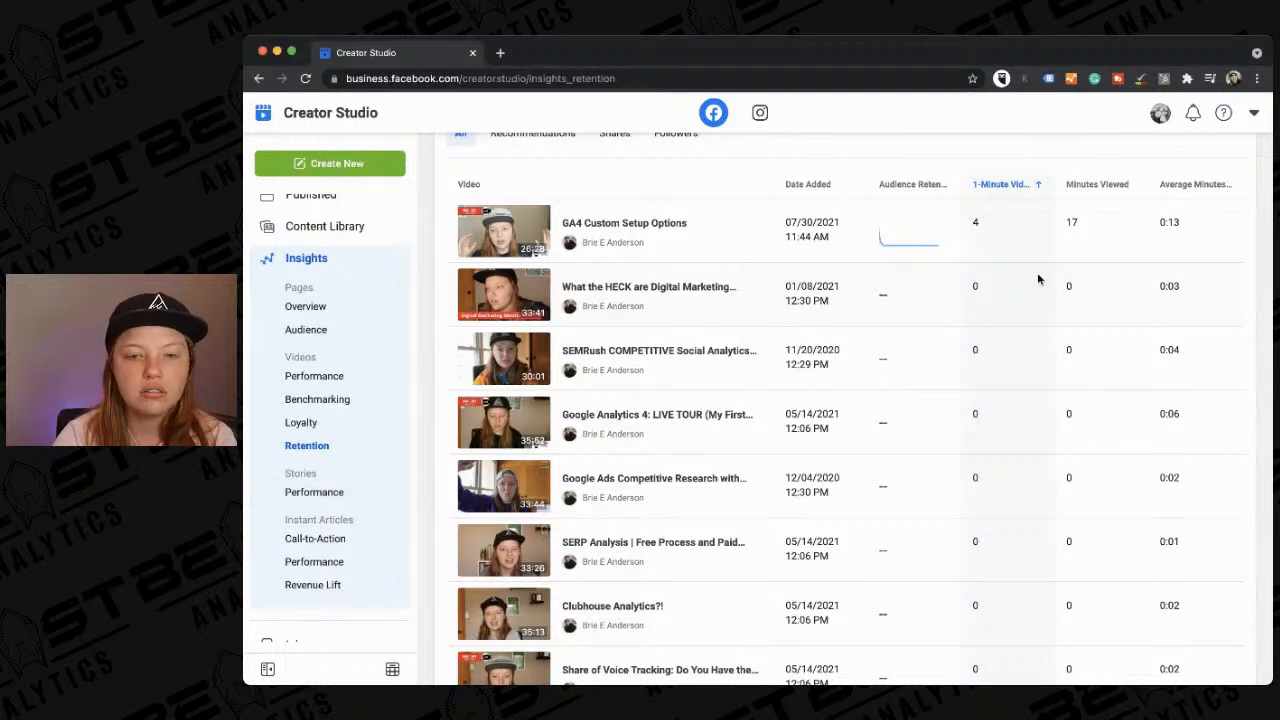
left_click(883, 241)
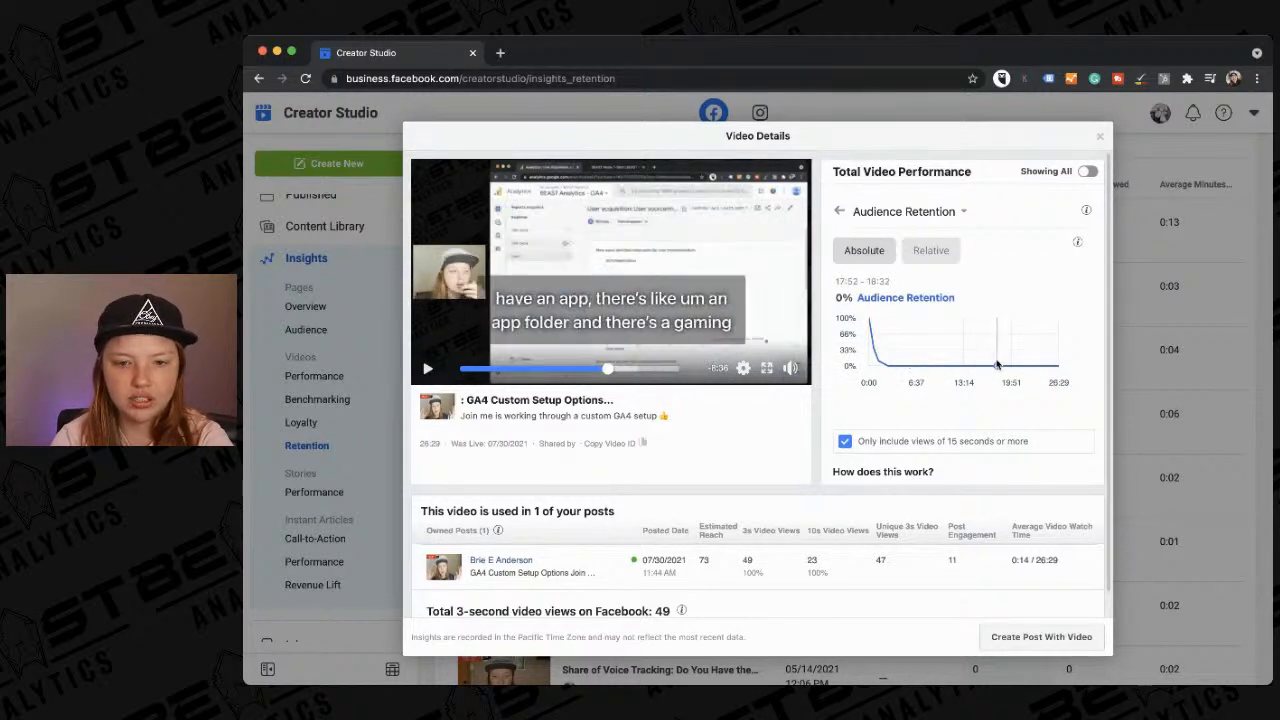
Examine the GA4 Custom Setup Options video's retention chart and the figures for the post that uses it.
scroll(937, 557, "down", 1)
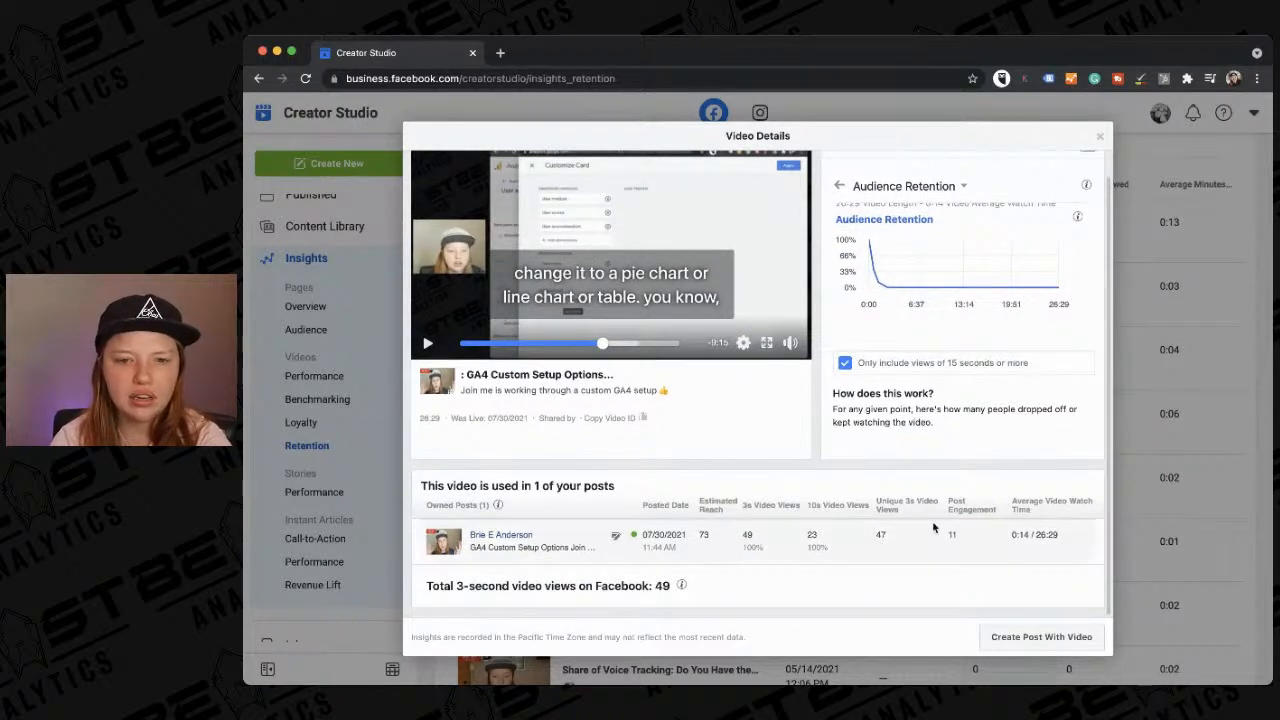
scroll(952, 530, "up", 1)
scroll(952, 530, "down", 1)
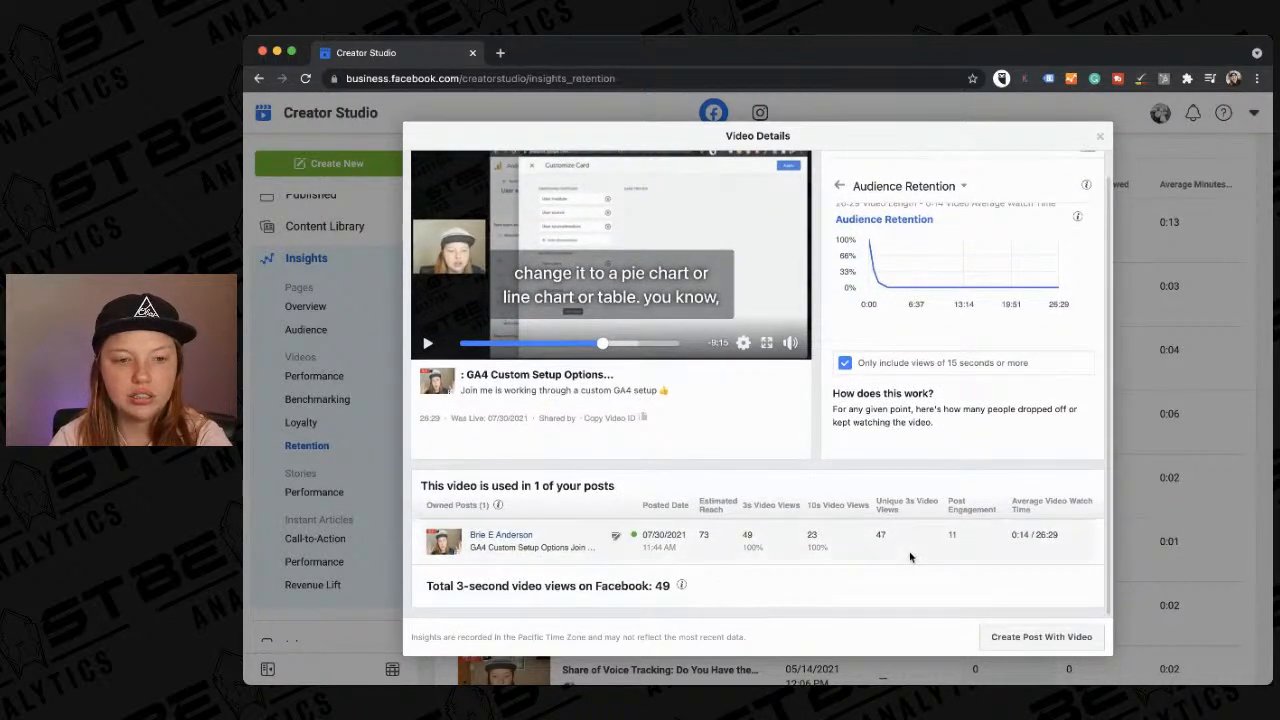
scroll(895, 480, "up", 1)
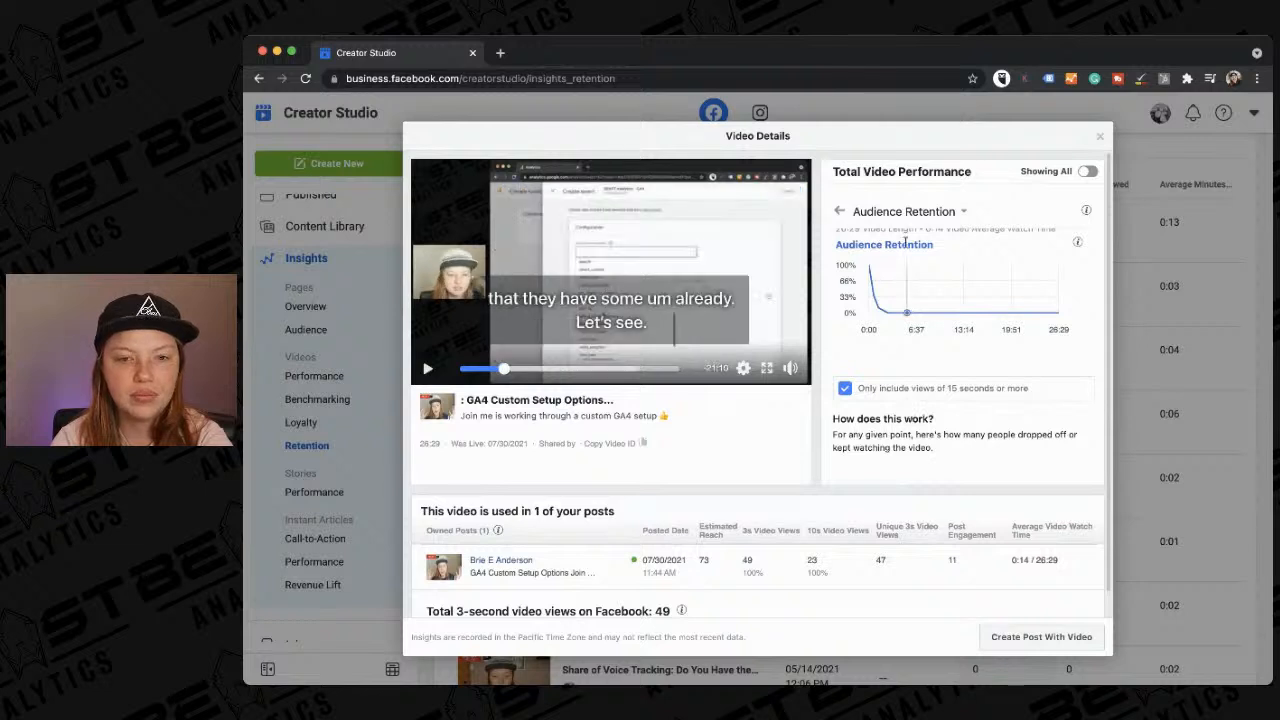
Switch the video's performance details to Audience and Engagement and check the engagement, top audience and top location entries.
left_click(926, 214)
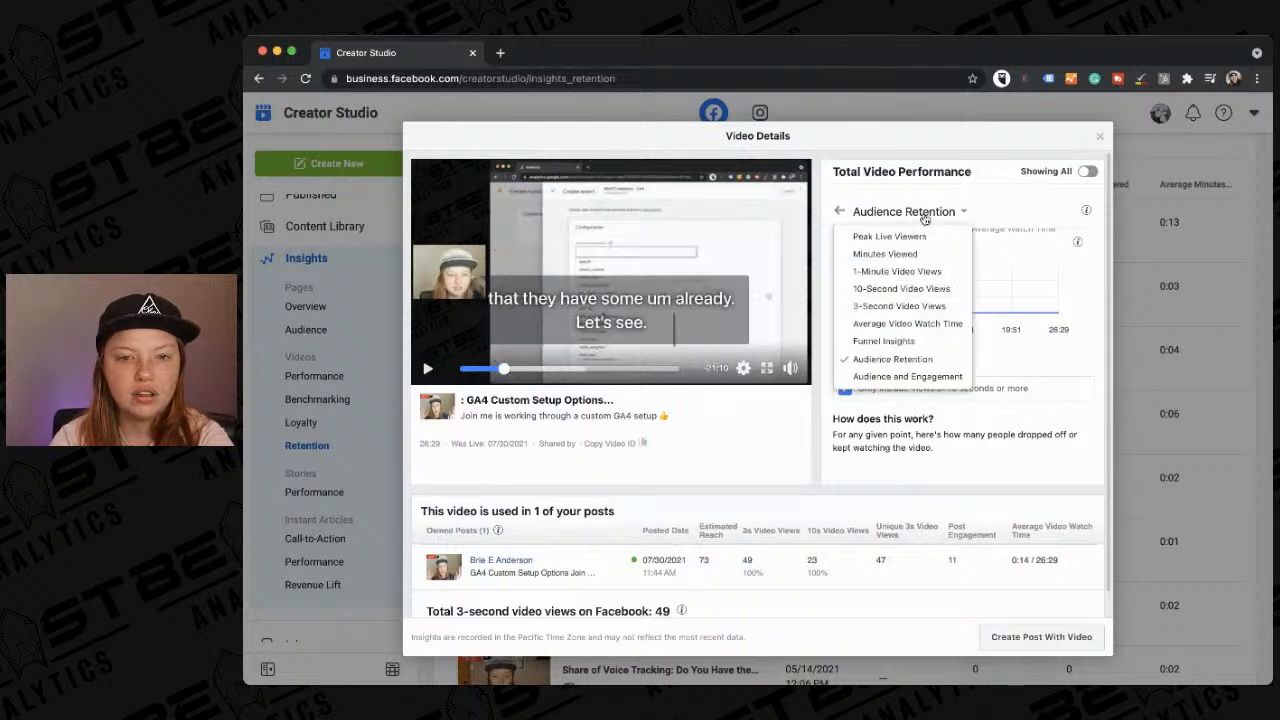
left_click(905, 377)
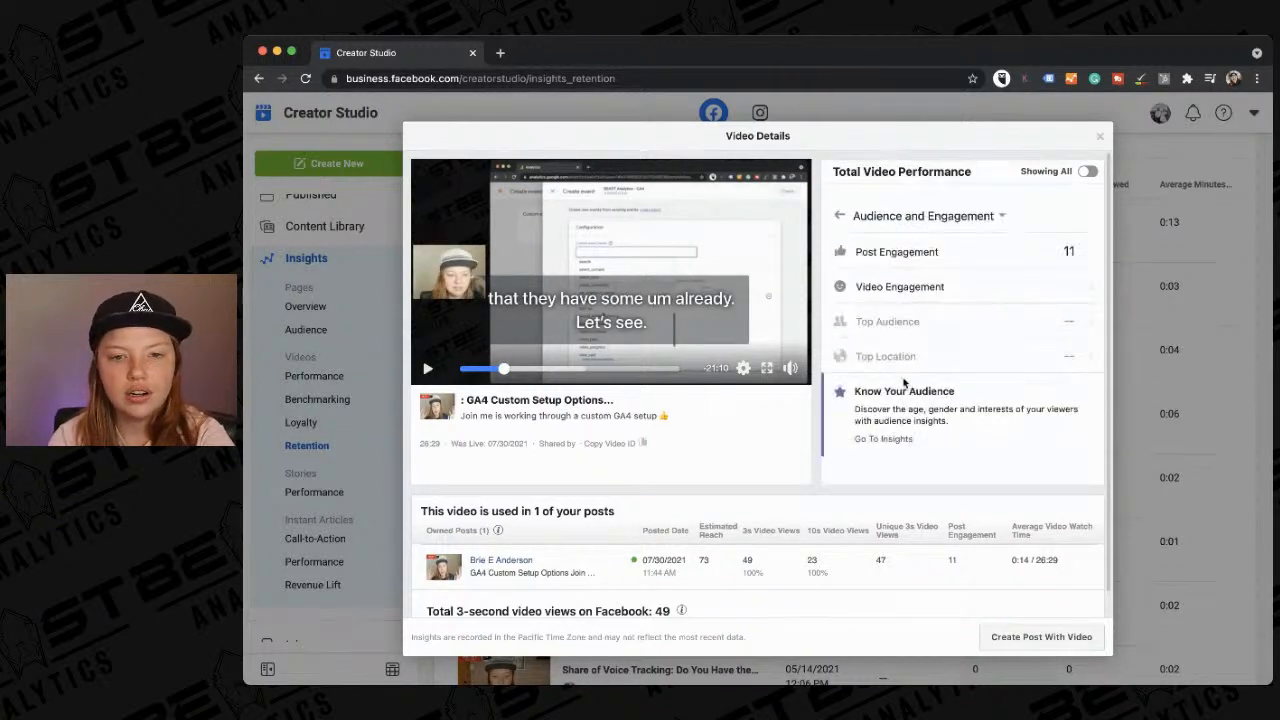
scroll(908, 374, "down", 1)
scroll(908, 374, "up", 1)
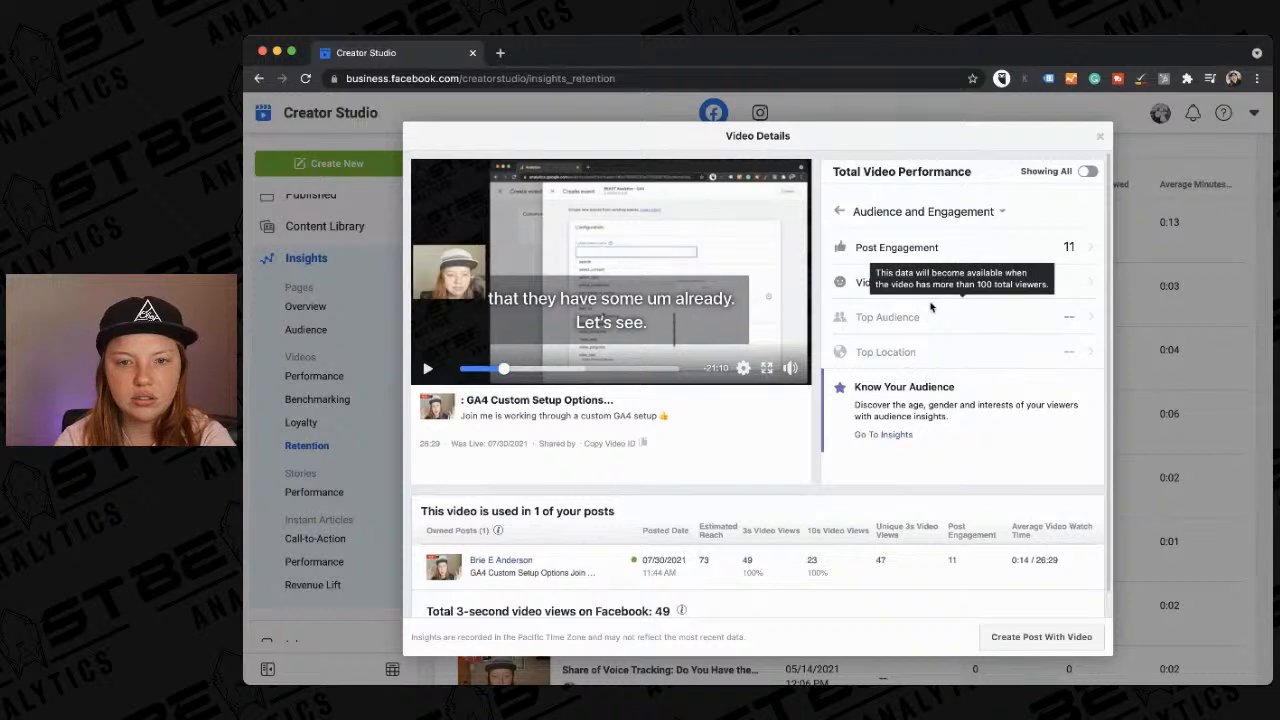
Return to the video's full metric list and view its Funnel Insights.
left_click(839, 209)
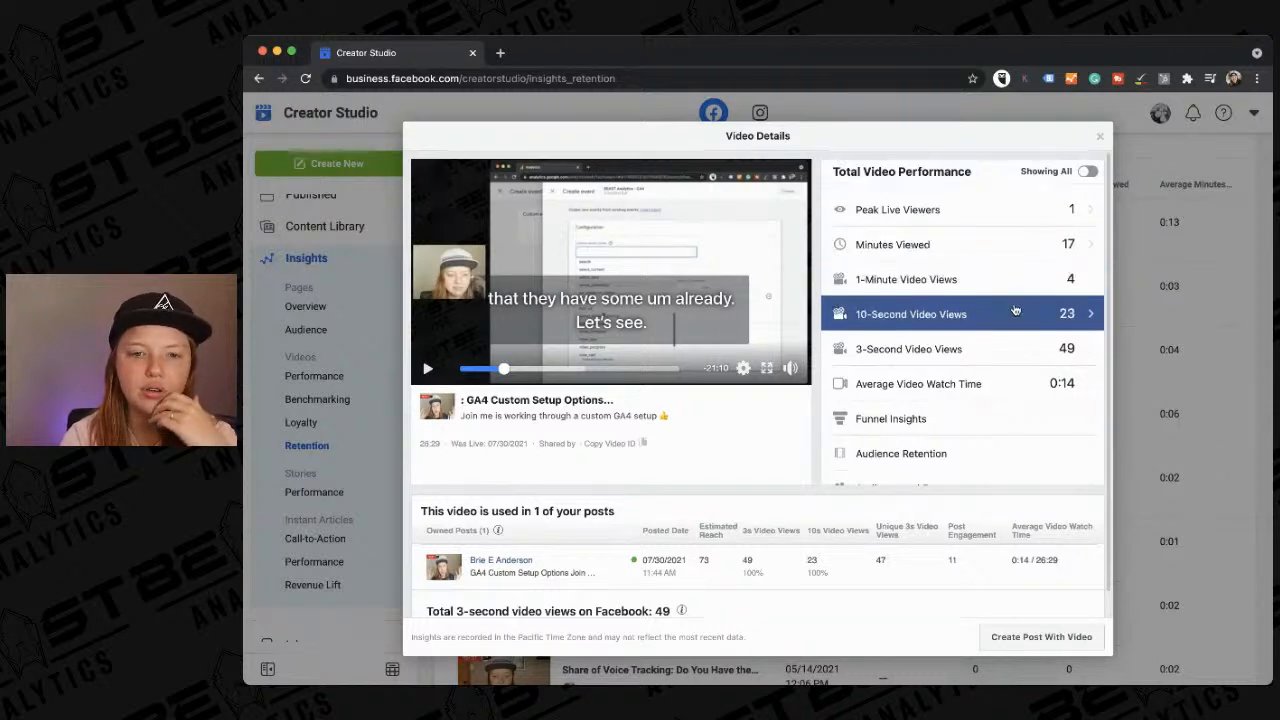
scroll(999, 412, "down", 1)
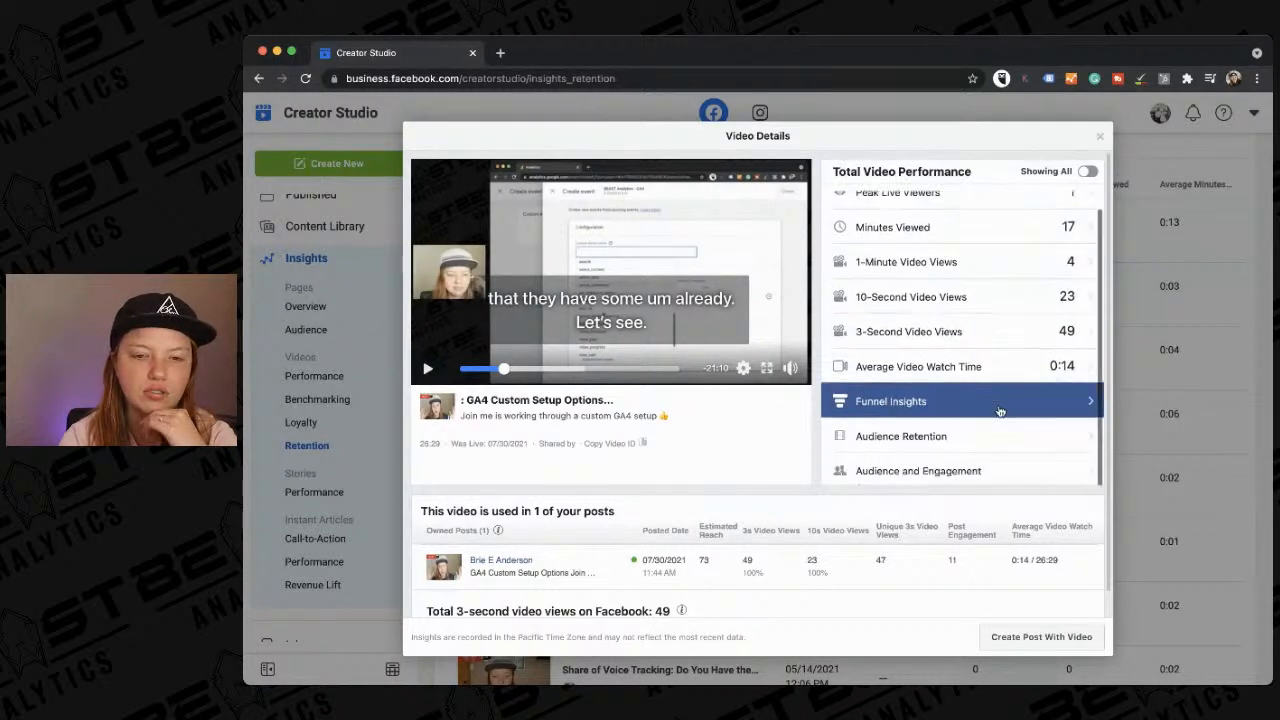
left_click(990, 408)
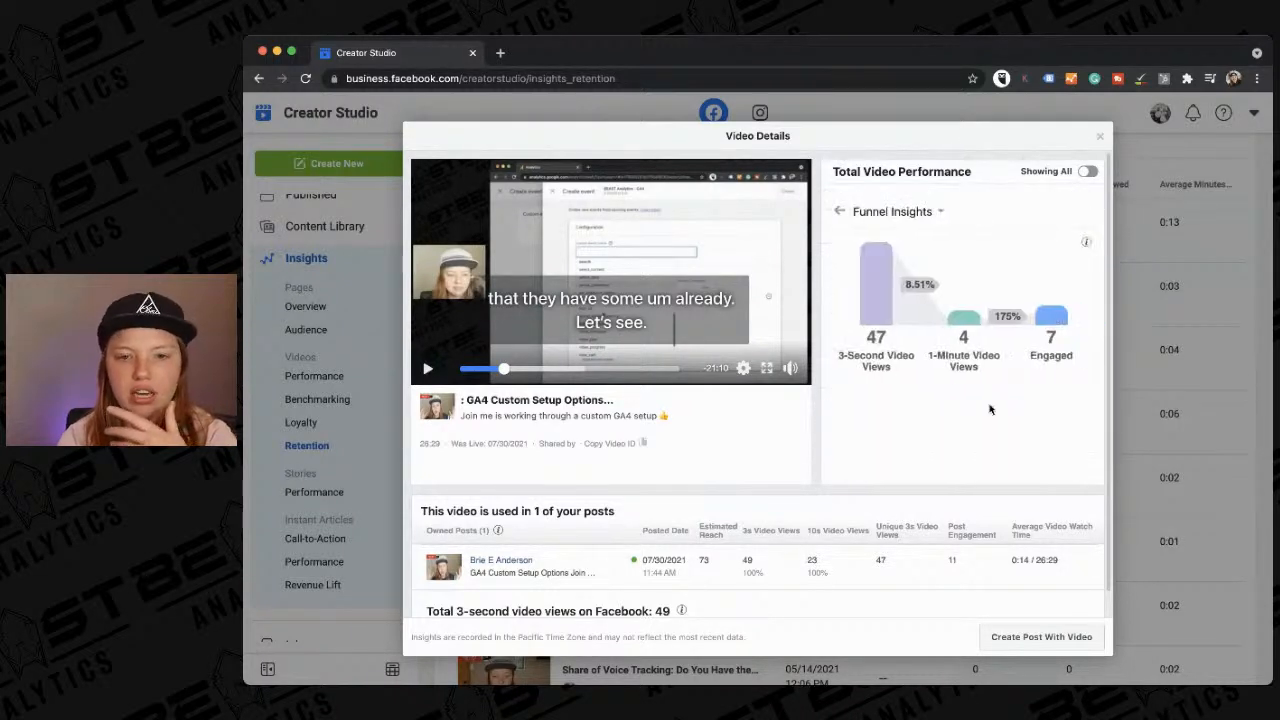
Go back from Funnel Insights to view Audience Retention once more, and close the video details.
left_click(839, 211)
scroll(895, 455, "down", 1)
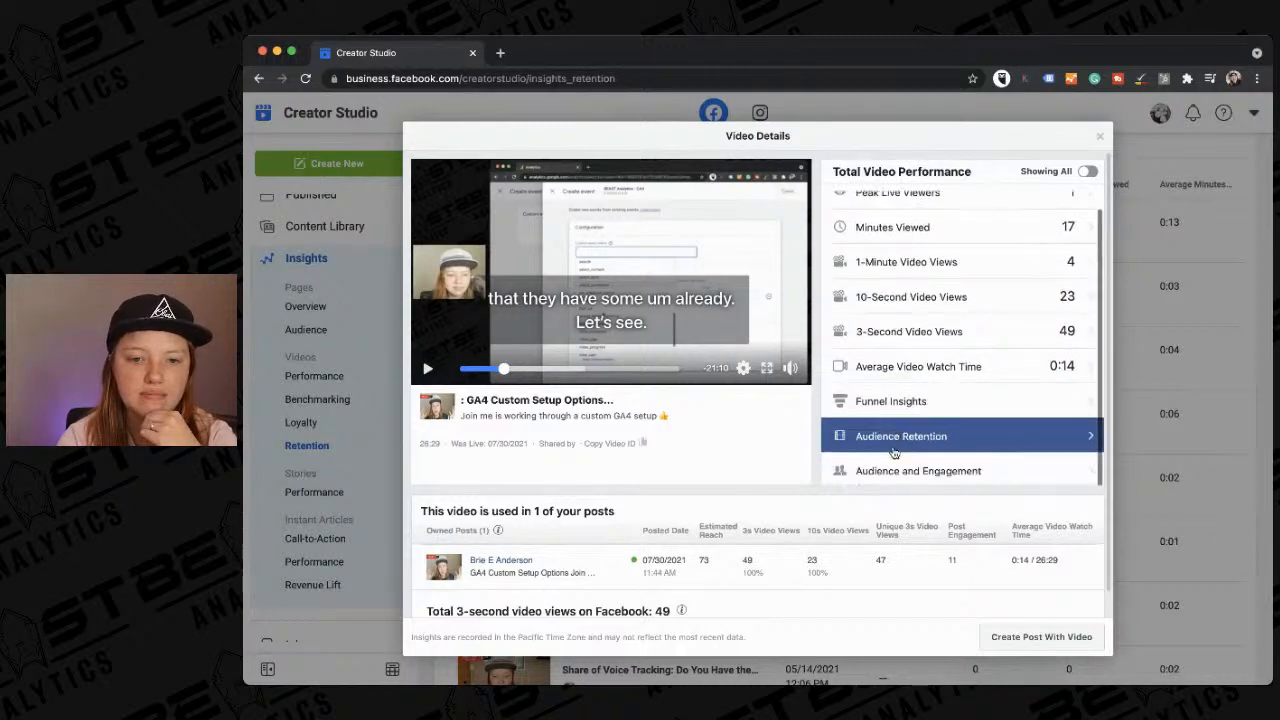
left_click(895, 442)
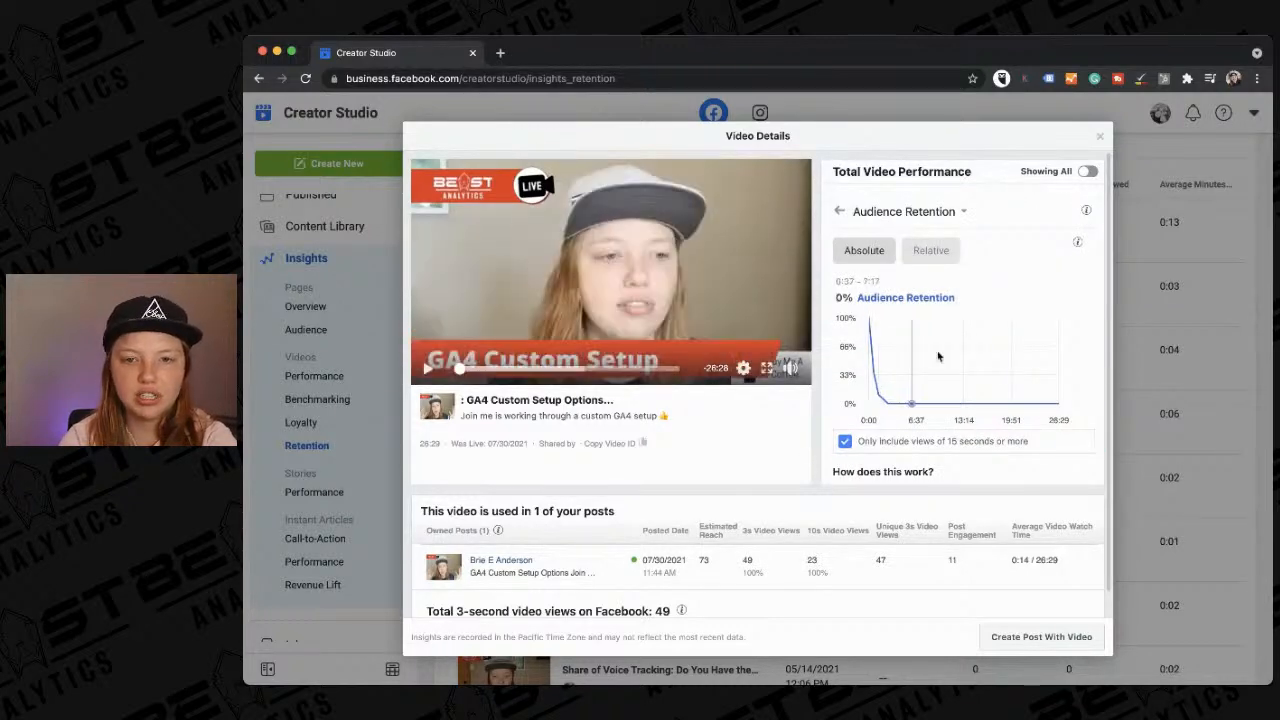
left_click(1100, 137)
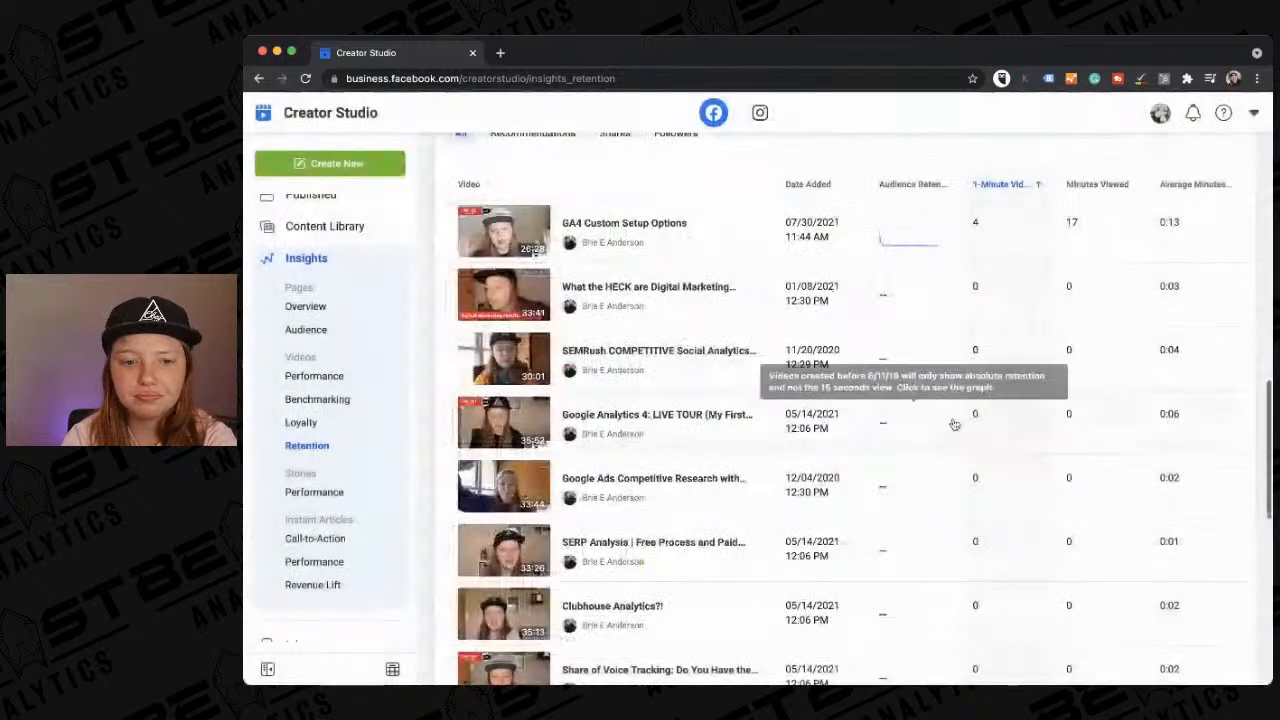
Look over the Retention page's charts and video list and the remaining Insights sections for Stories and Instant Articles.
scroll(951, 425, "down", 1)
scroll(951, 430, "up", 10)
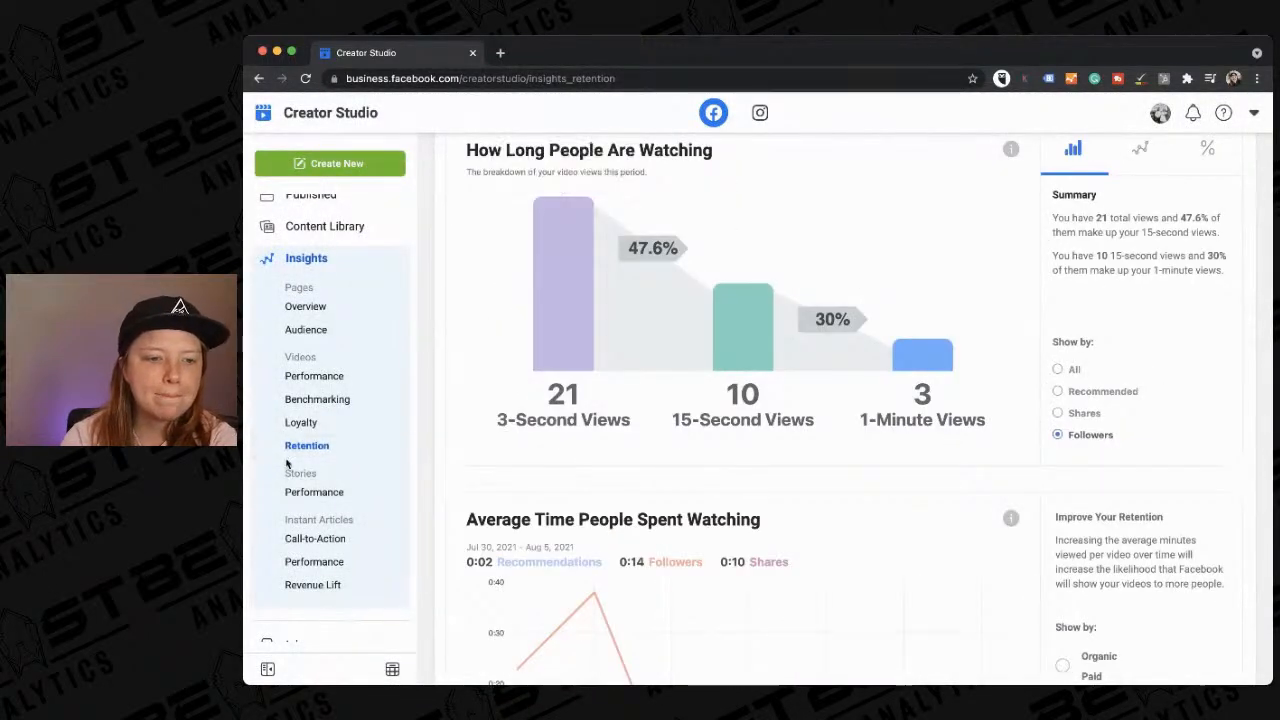
scroll(295, 450, "down", 2)
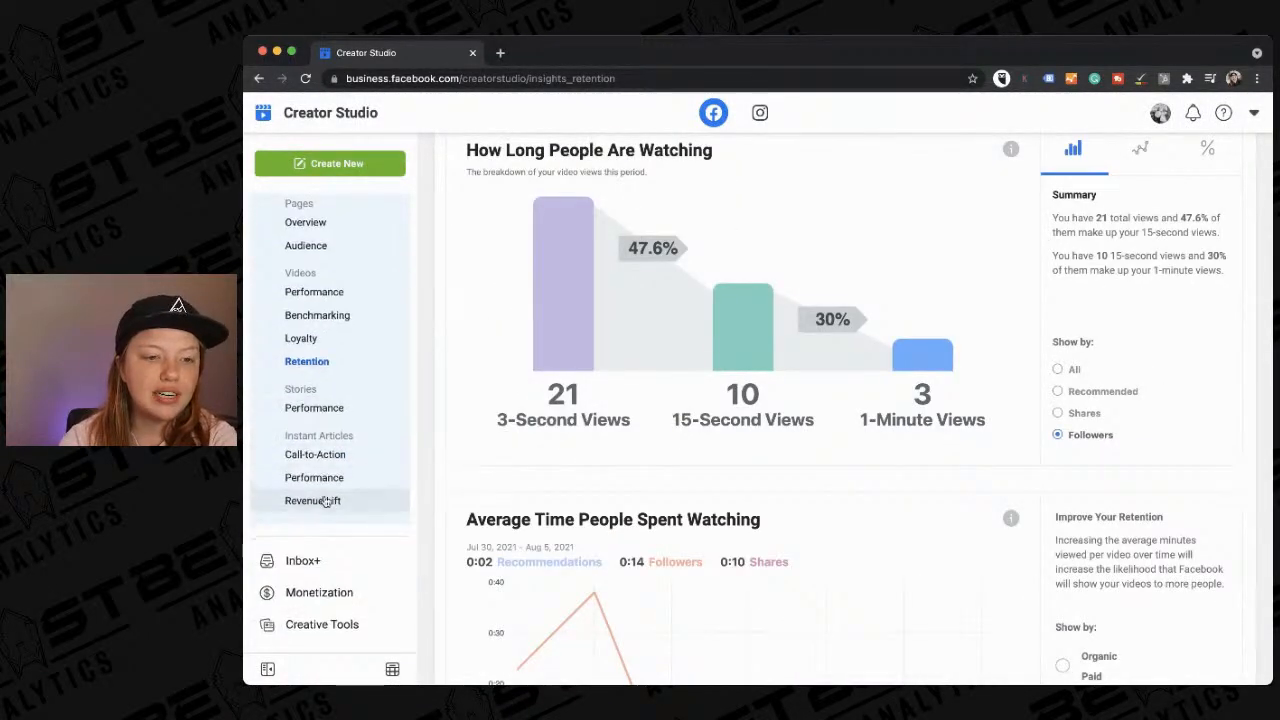
scroll(329, 495, "down", 2)
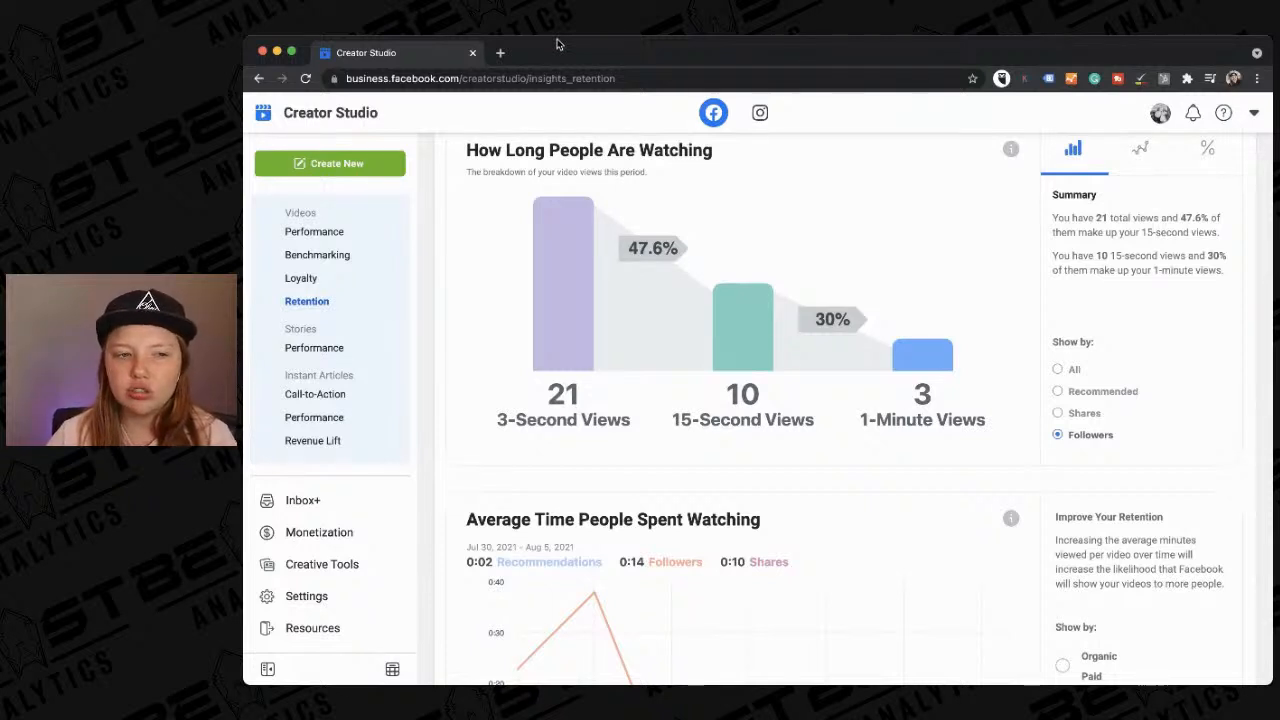
scroll(323, 300, "up", 3)
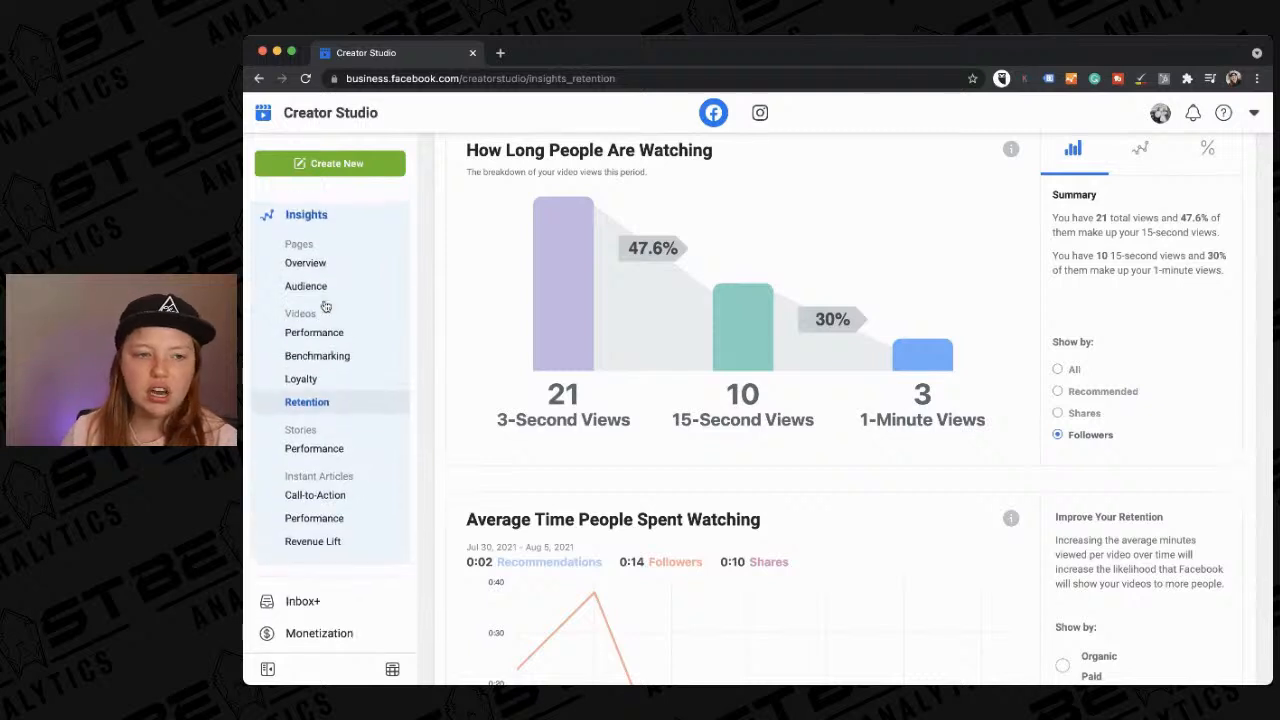
scroll(325, 305, "down", 1)
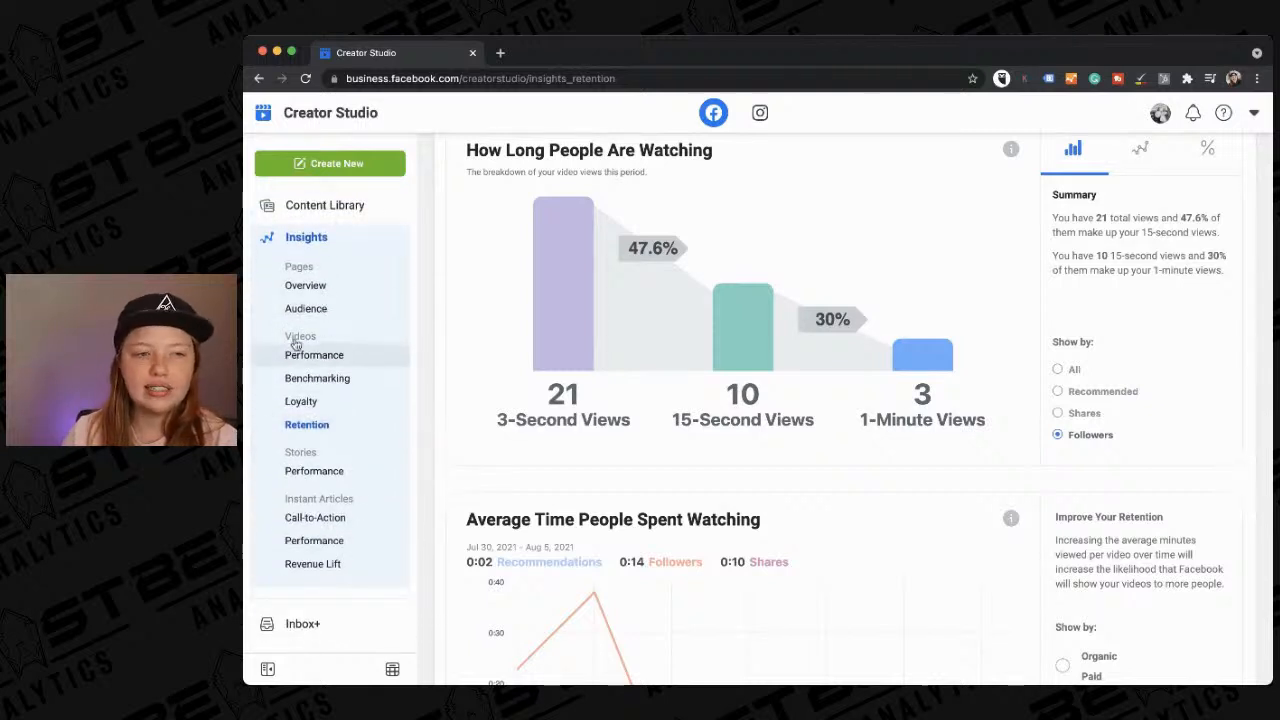
scroll(362, 342, "down", 3)
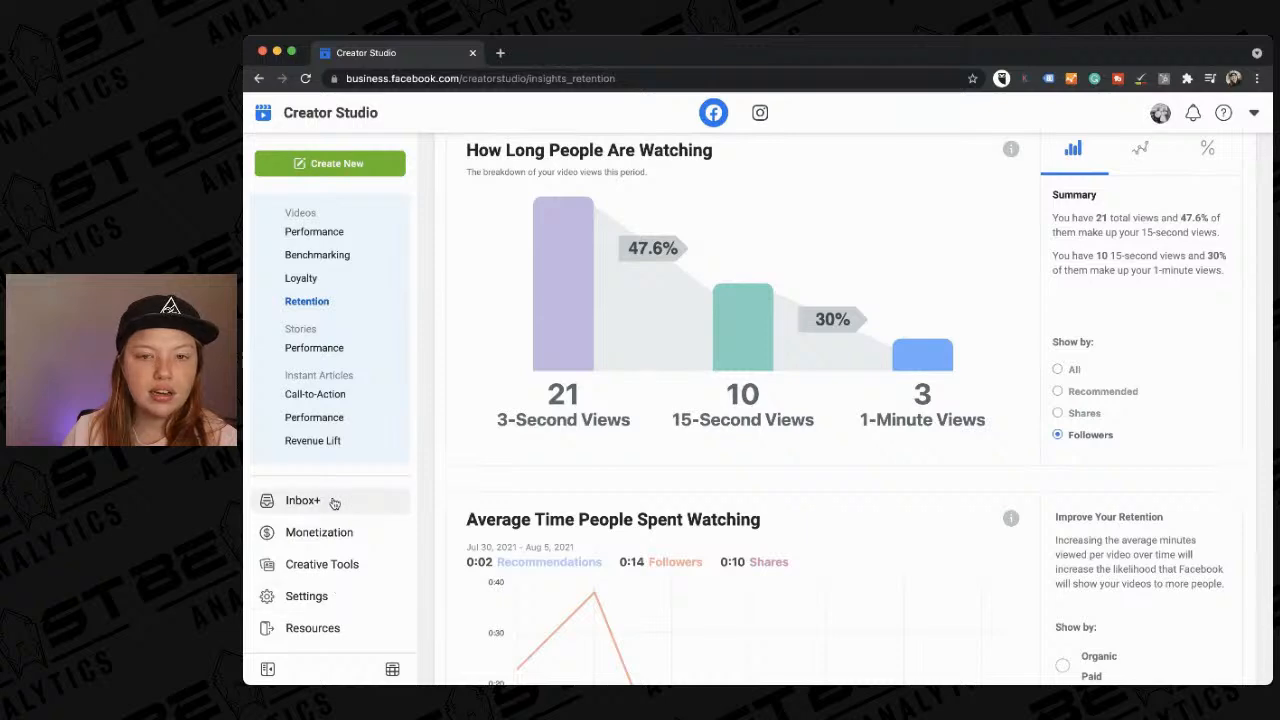
scroll(560, 494, "down", 15)
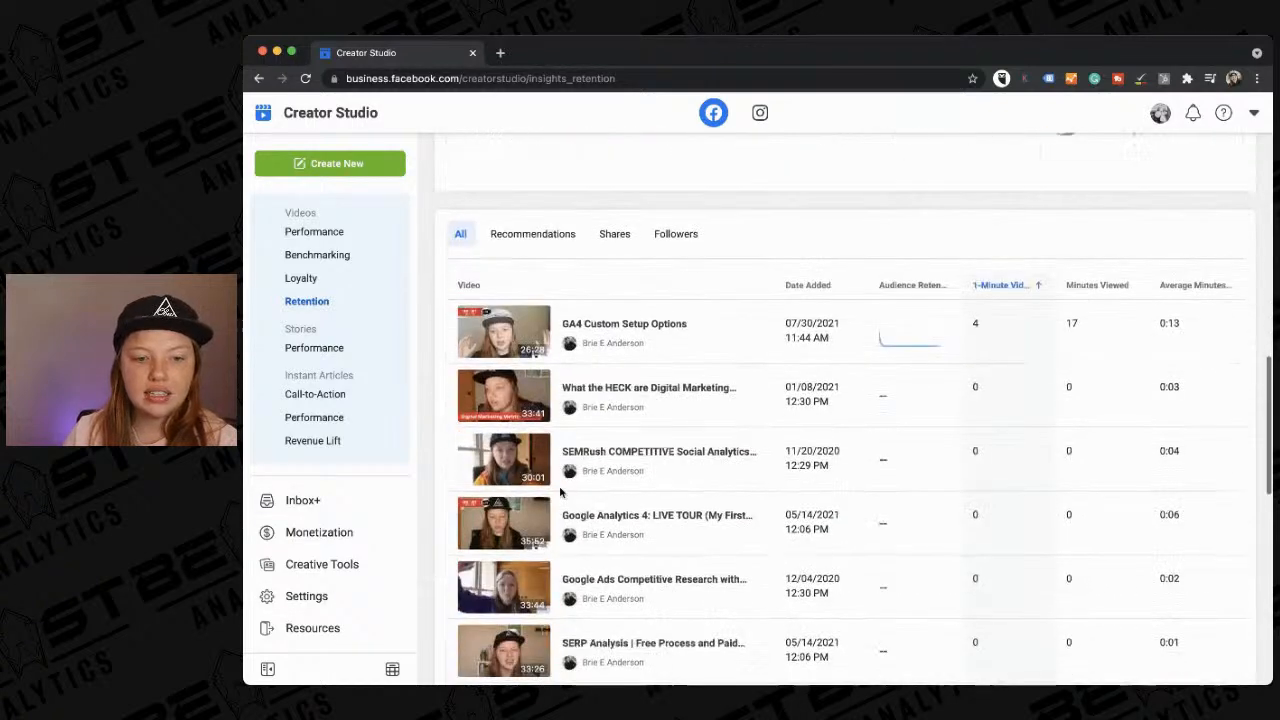
scroll(560, 494, "up", 10)
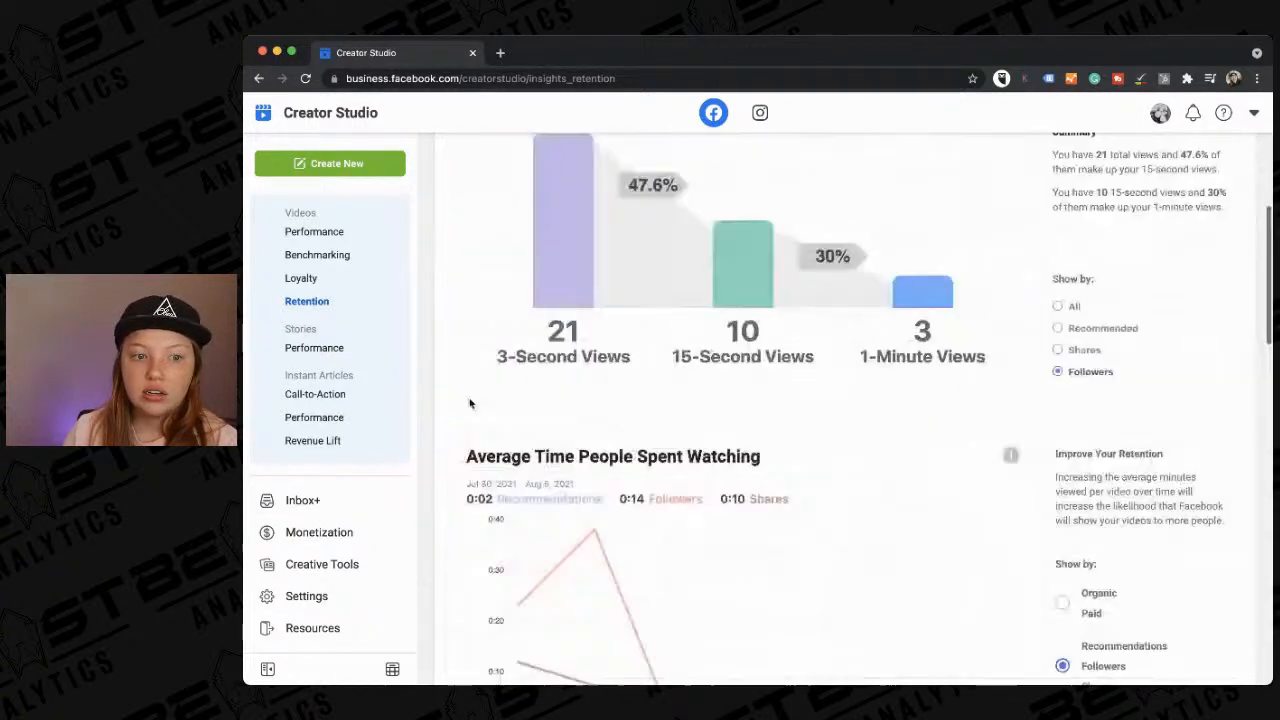
Open the Stories Performance insights and look through the page collections and pages available to view.
left_click(366, 347)
scroll(363, 300, "up", 5)
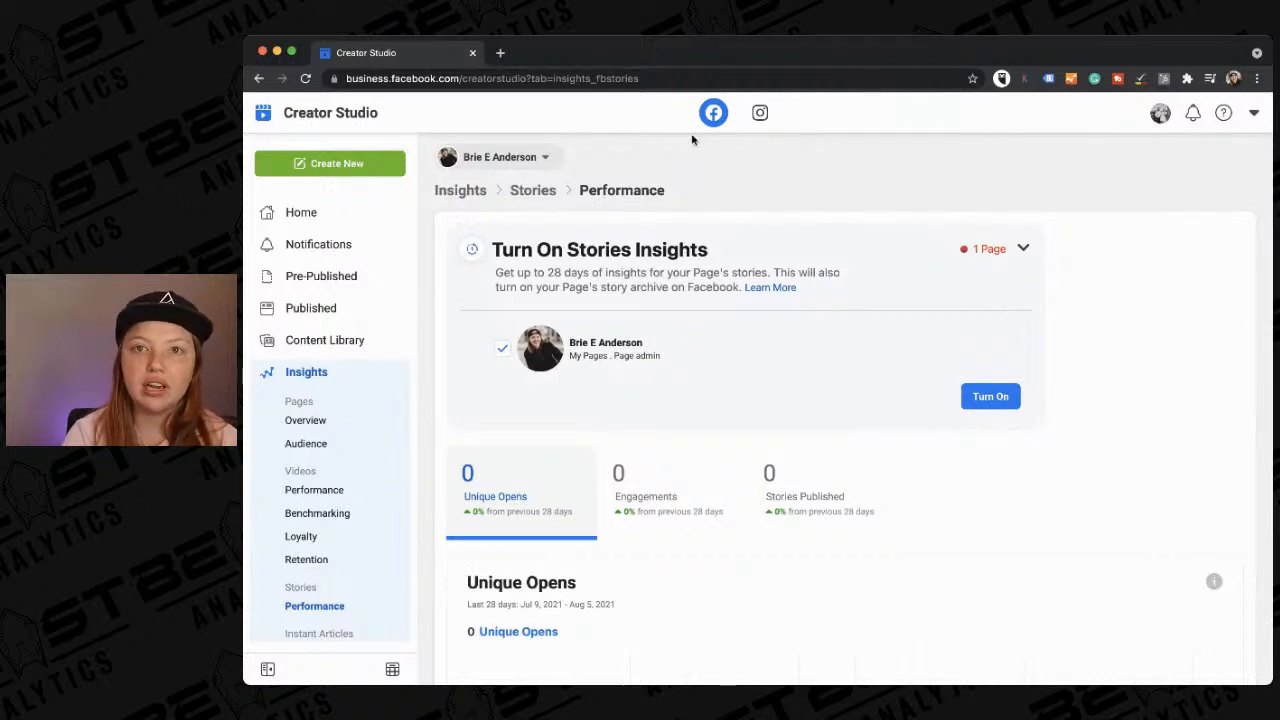
left_click(500, 157)
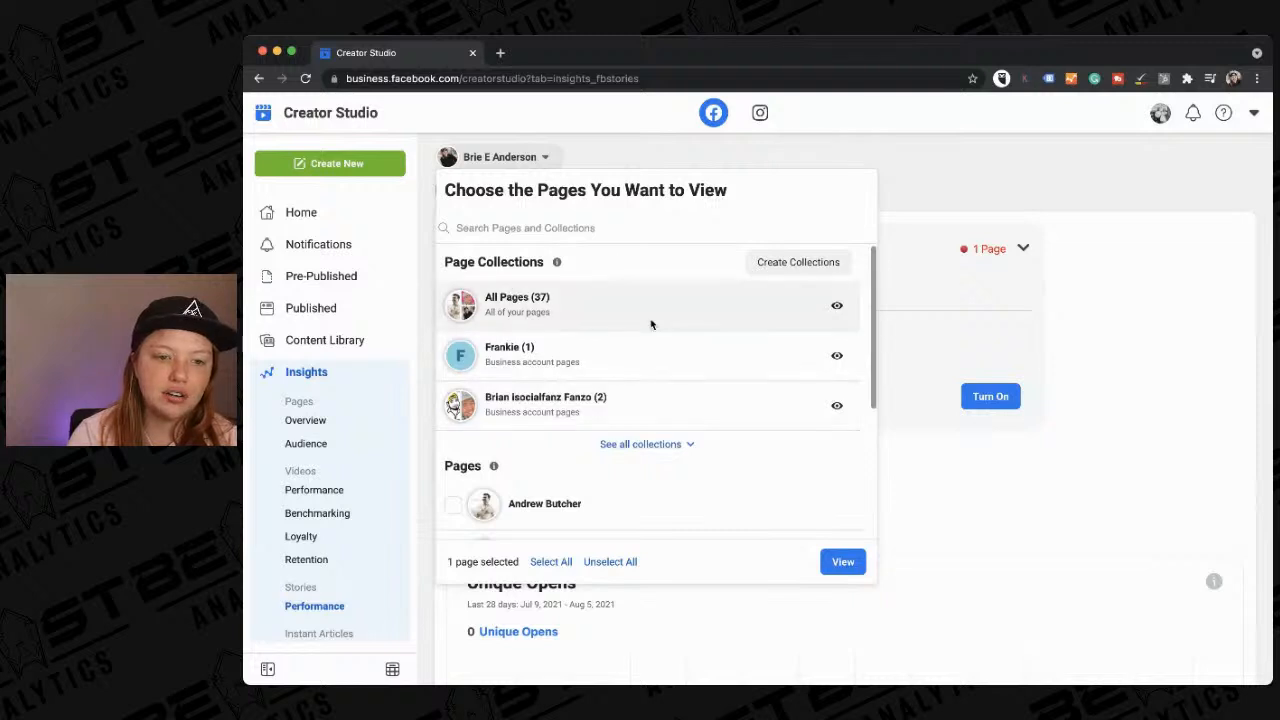
scroll(581, 482, "down", 2)
scroll(581, 482, "up", 3)
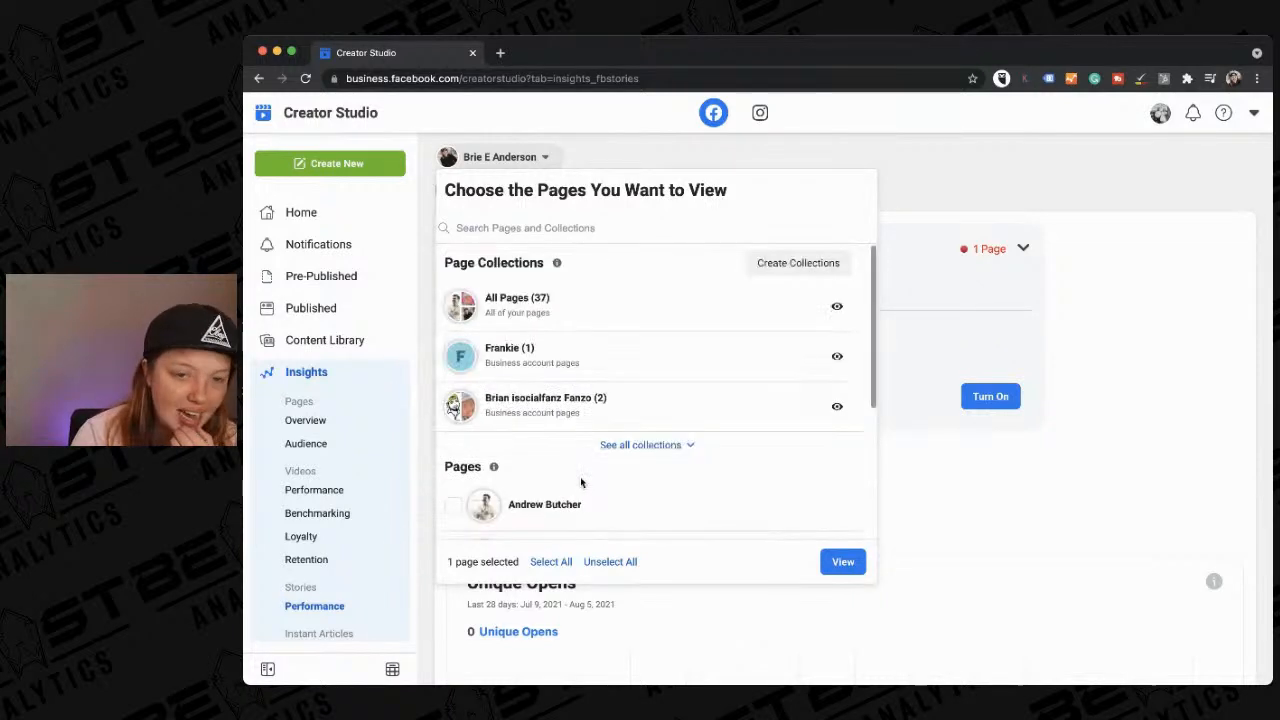
left_click(655, 161)
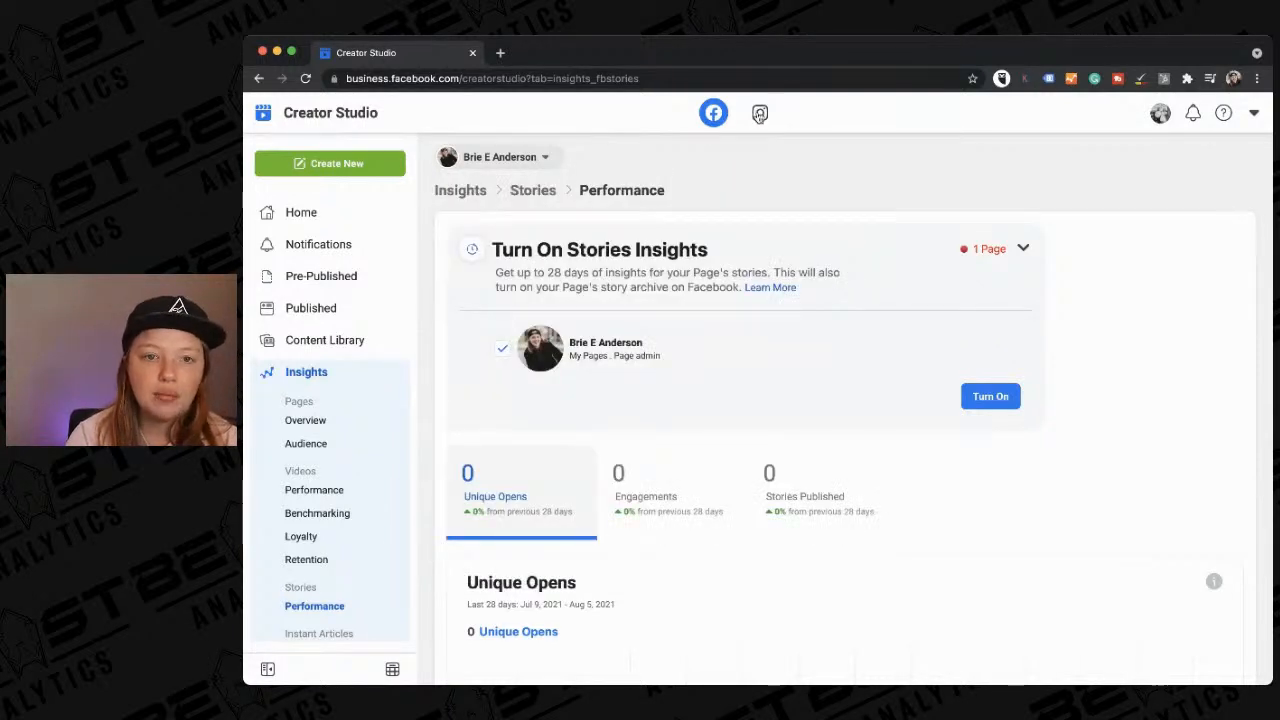
Switch to the Instagram content library and limit its posts to the personal profile listed second by deselecting all other profiles.
left_click(760, 114)
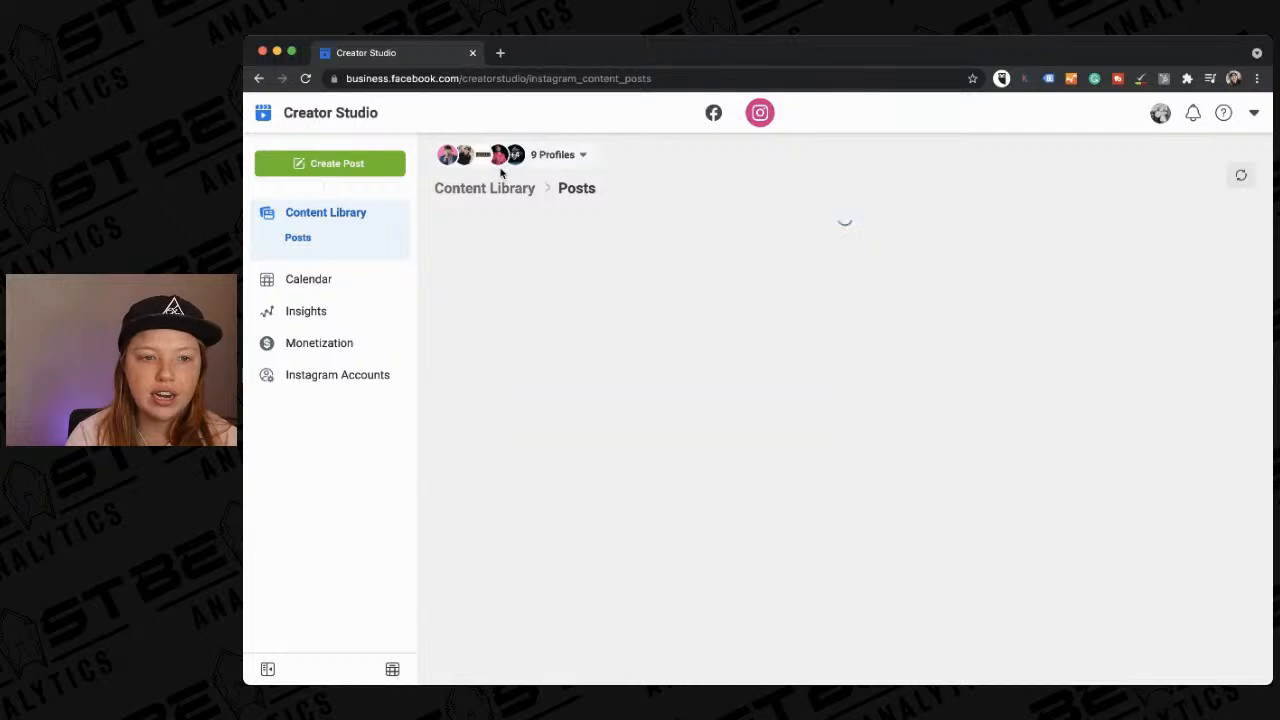
left_click(490, 154)
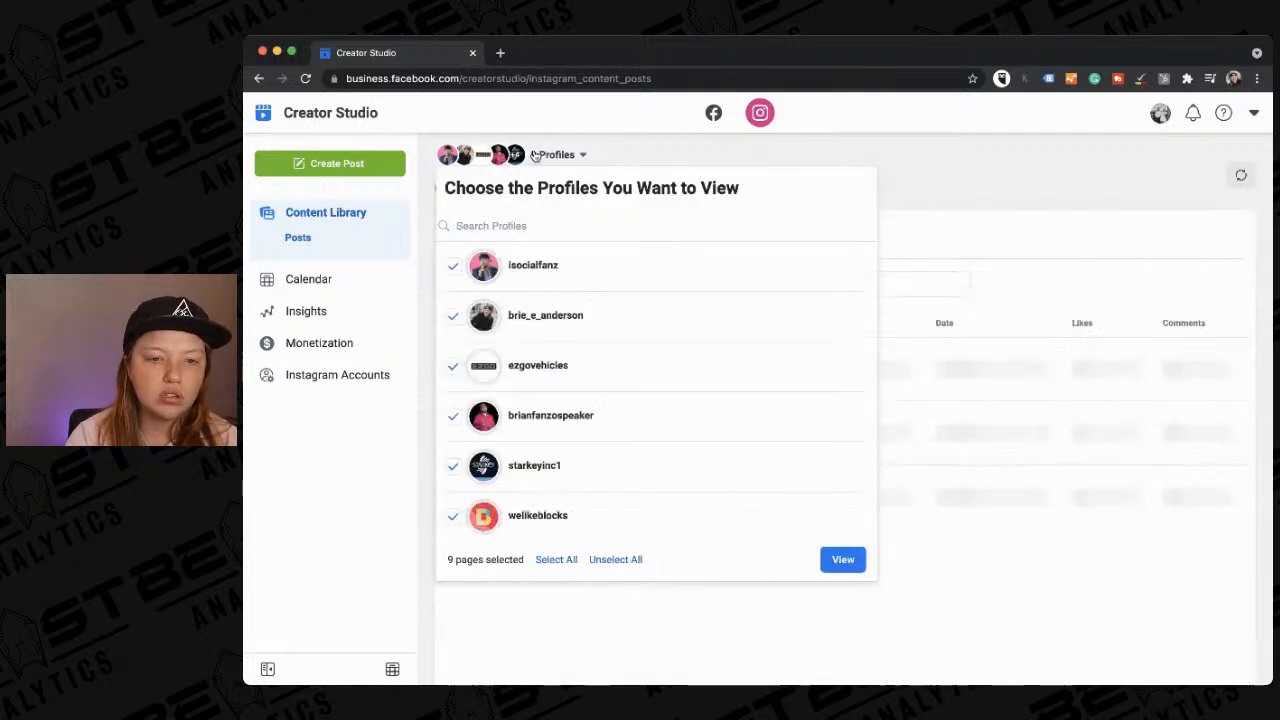
left_click(454, 267)
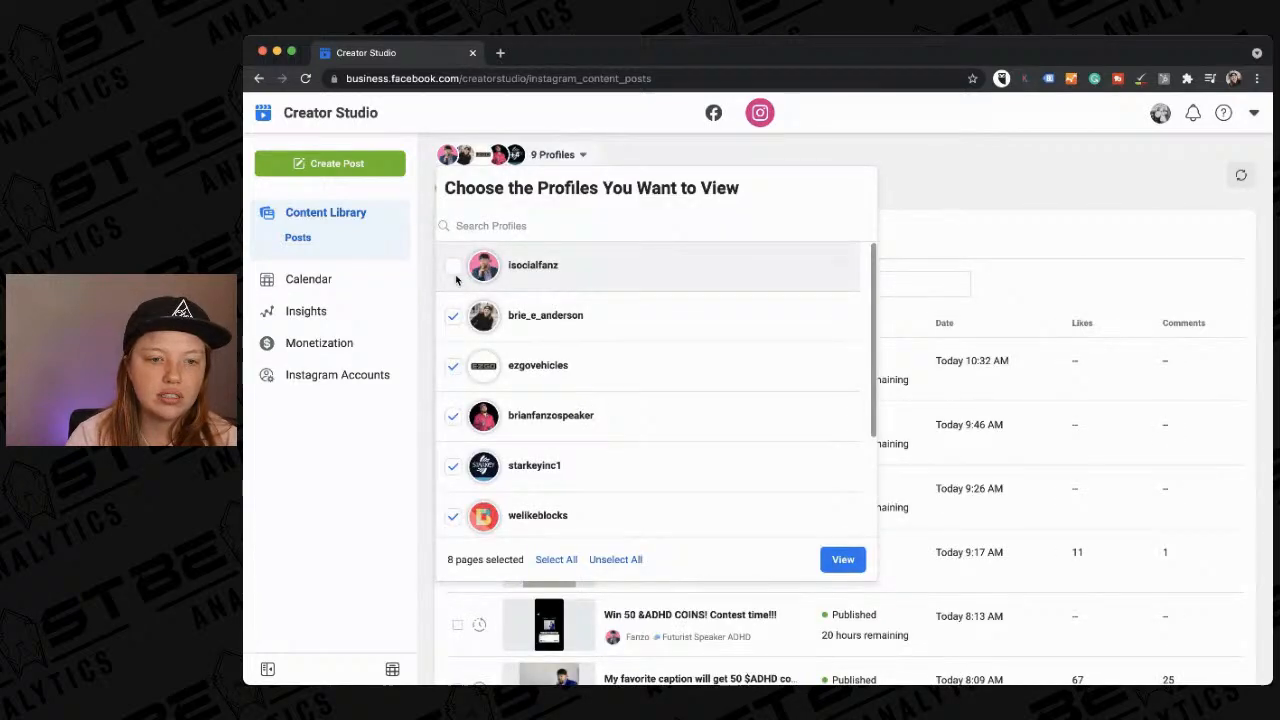
left_click(453, 366)
left_click(453, 420)
left_click(452, 465)
scroll(452, 480, "down", 2)
left_click(452, 491)
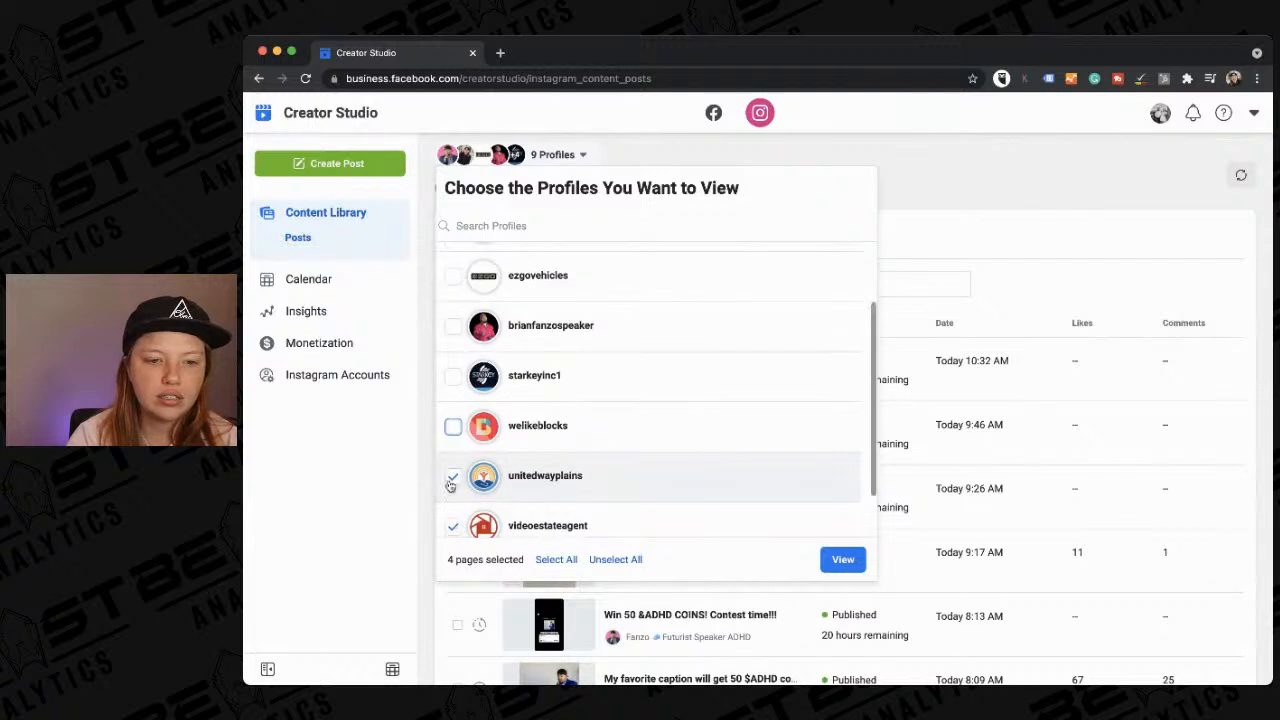
left_click(453, 475)
left_click(452, 527)
scroll(452, 520, "down", 2)
left_click(450, 520)
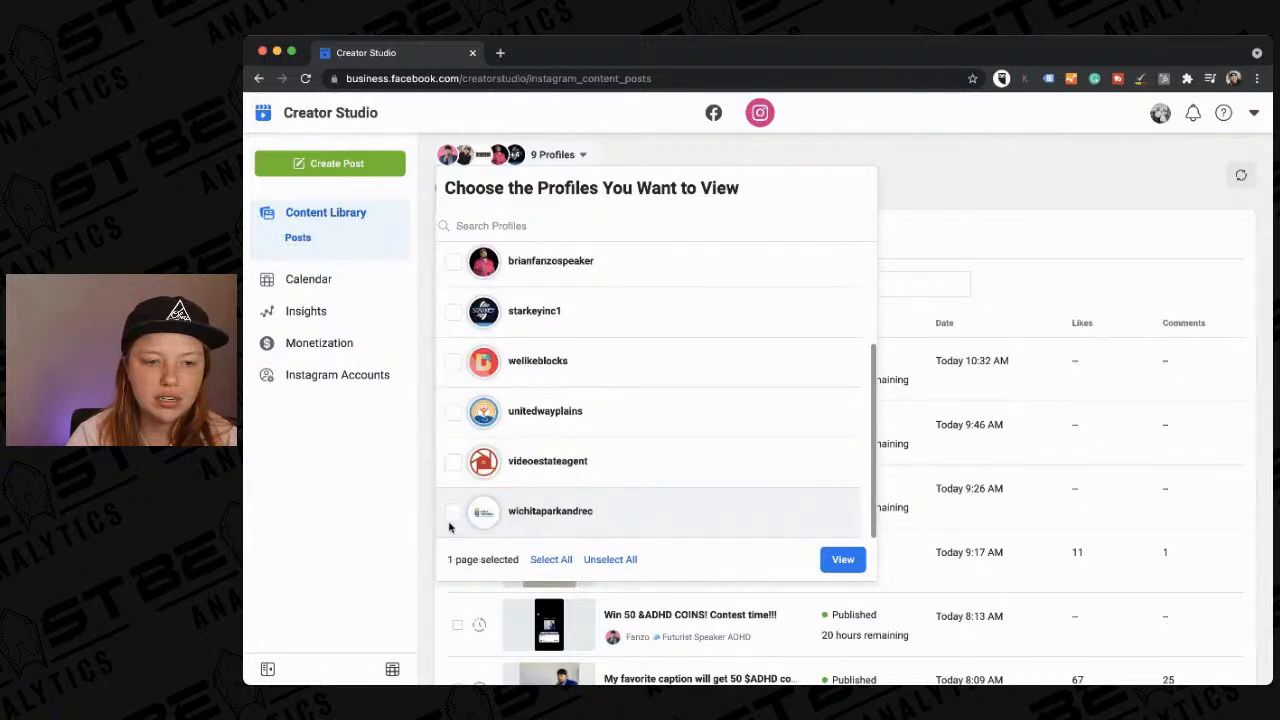
left_click(843, 559)
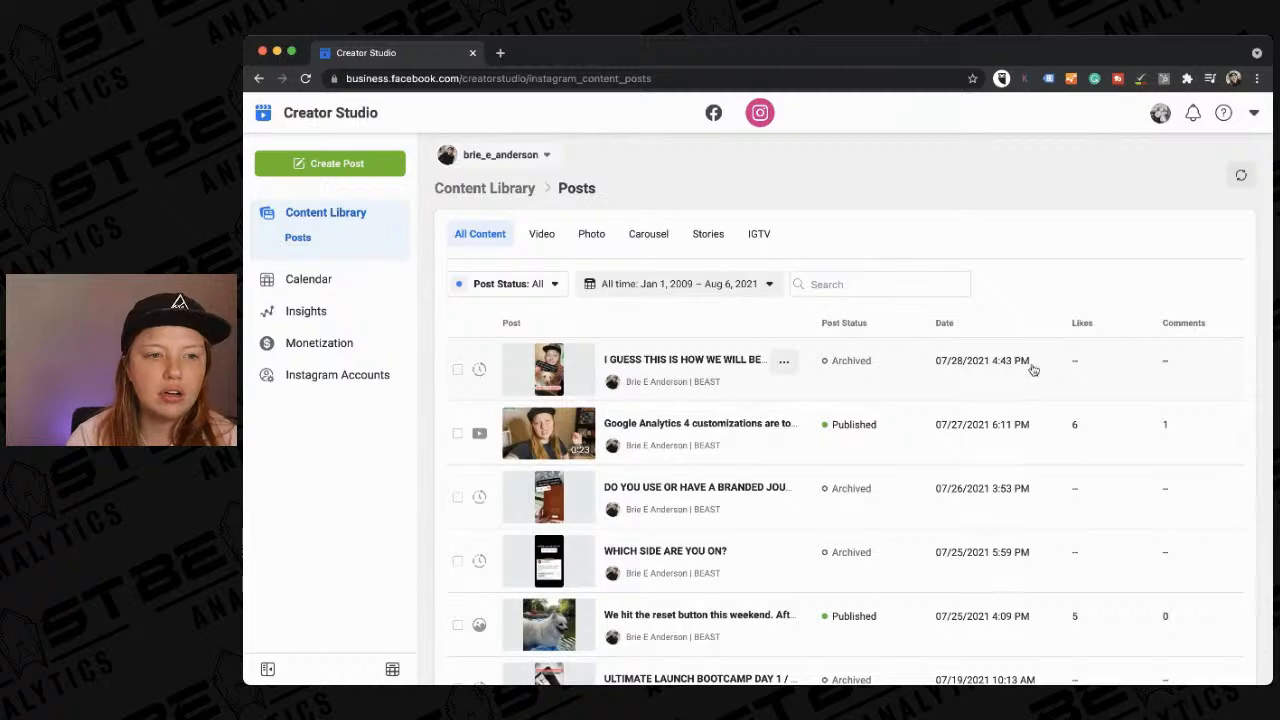
Switch back to the Facebook side of Creator Studio.
left_click(713, 113)
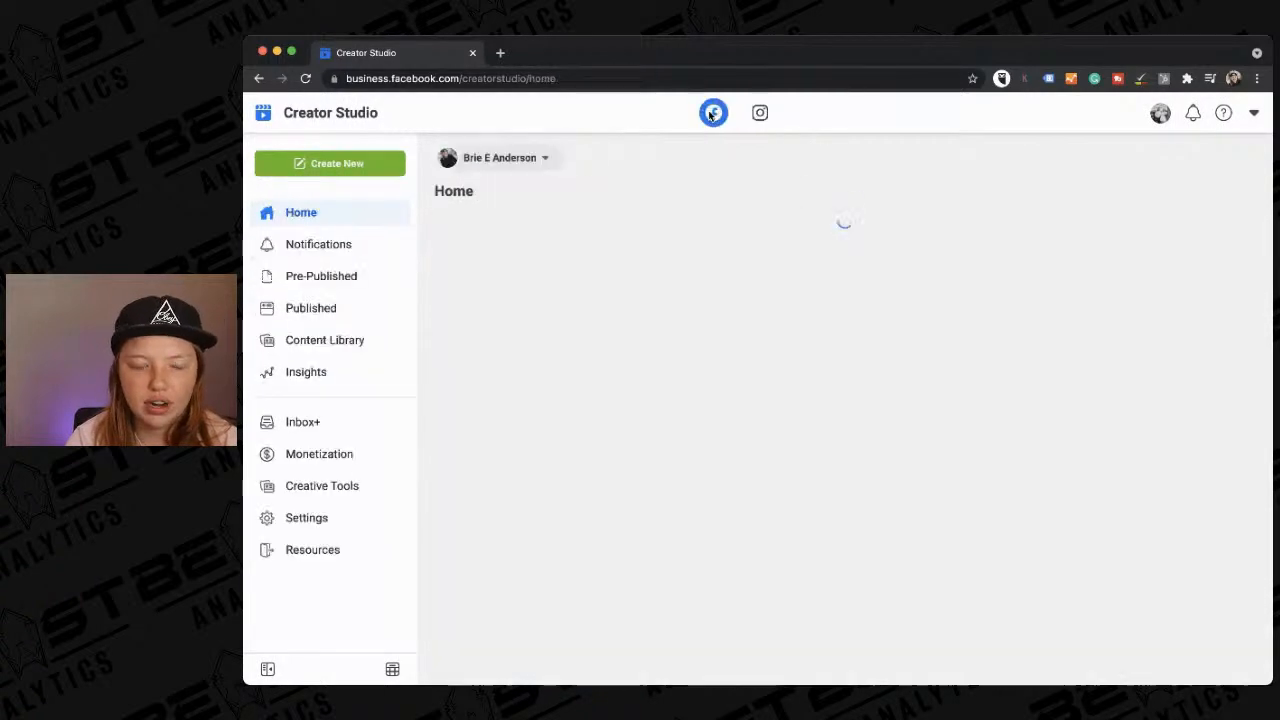